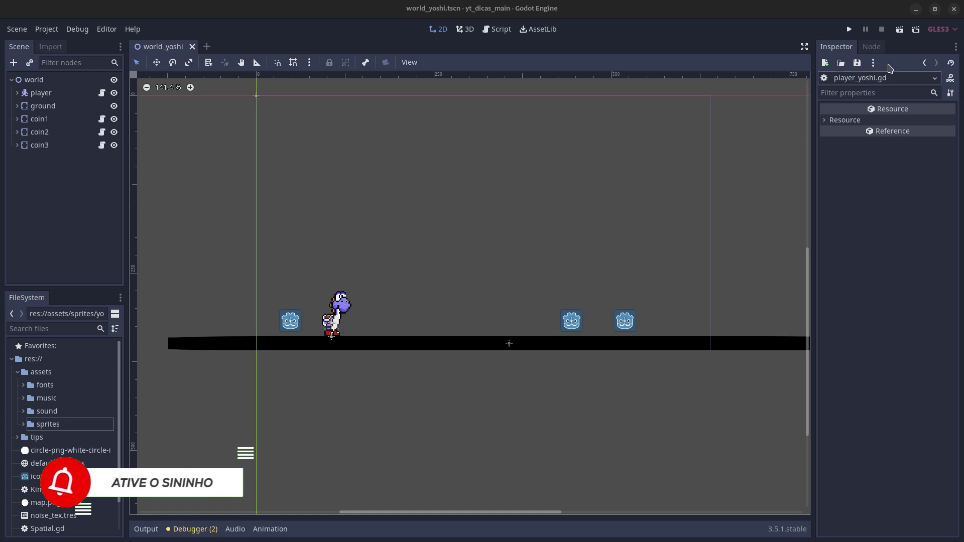
Step: Playtest the scene: walk Yoshi both ways, jump, and shoot his tongue at coins
{"action": "left_click", "coordinate": [901, 29]}
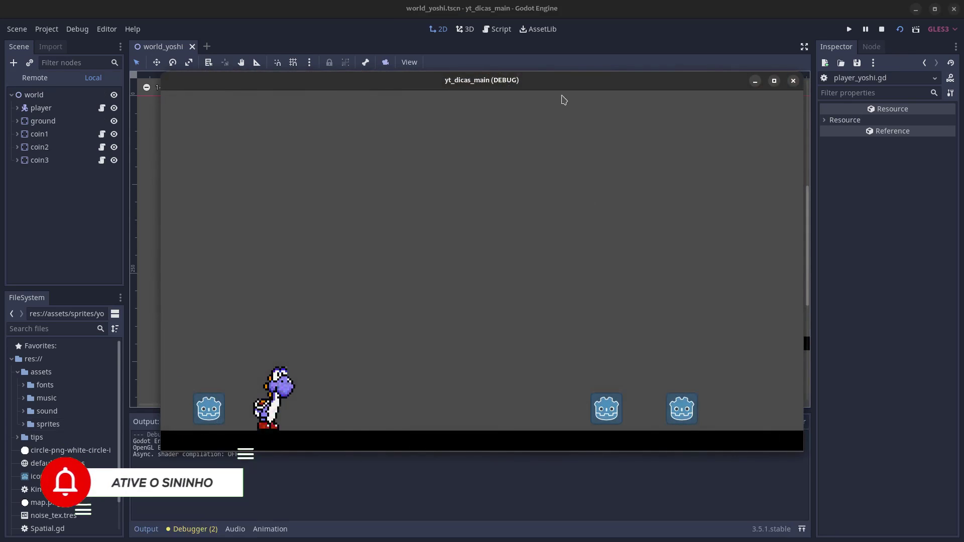
{"action": "key", "text": "Right"}
{"action": "key", "text": "Left"}
{"action": "key", "text": "Right"}
{"action": "key", "text": "space"}
{"action": "key", "text": "Right"}
{"action": "key", "text": "Left"}
{"action": "key", "text": "space"}
{"action": "key", "text": "Right"}
{"action": "key", "text": "space"}
{"action": "key", "text": "Right"}
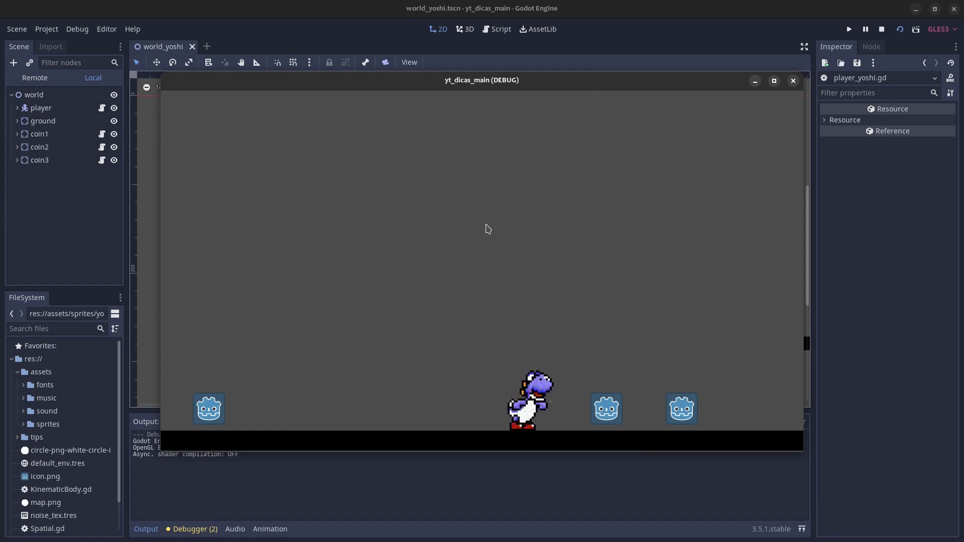
{"action": "key", "text": "space"}
{"action": "key", "text": "Right"}
{"action": "key", "text": "space"}
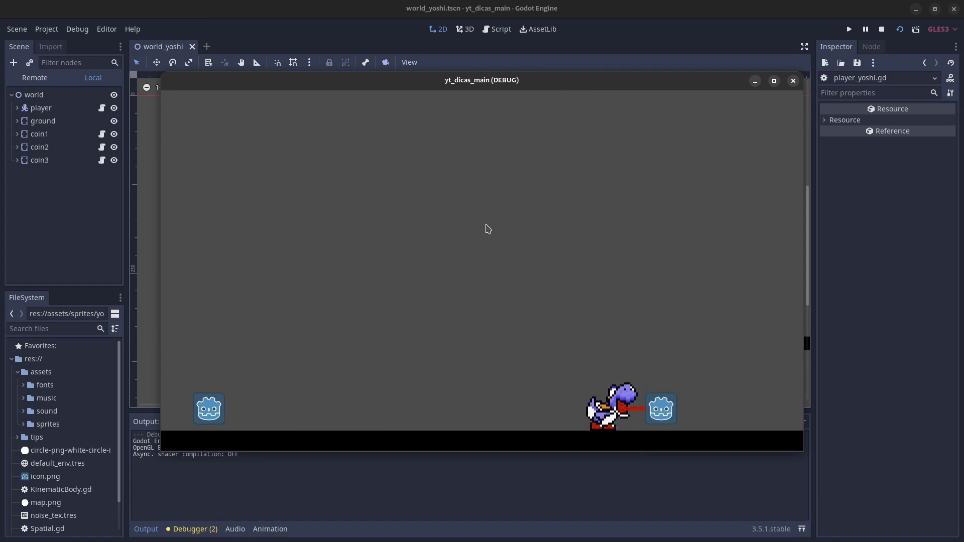
{"action": "key", "text": "Left"}
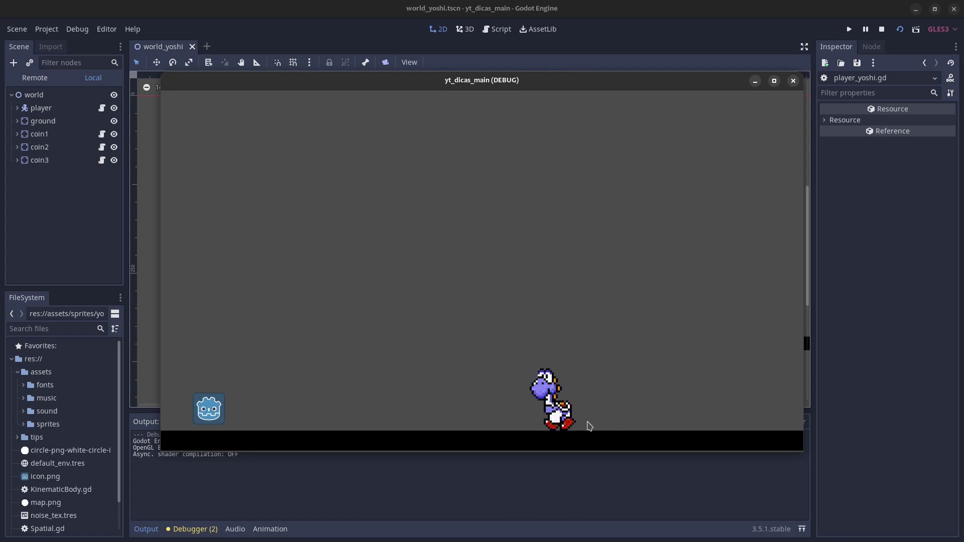
{"action": "key", "text": "Left"}
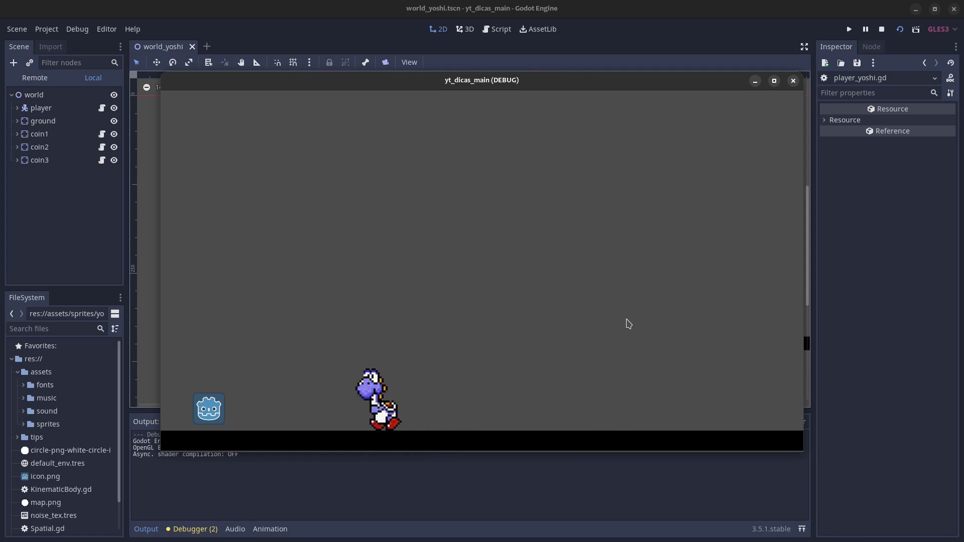
{"action": "key", "text": "space"}
{"action": "key", "text": "space"}
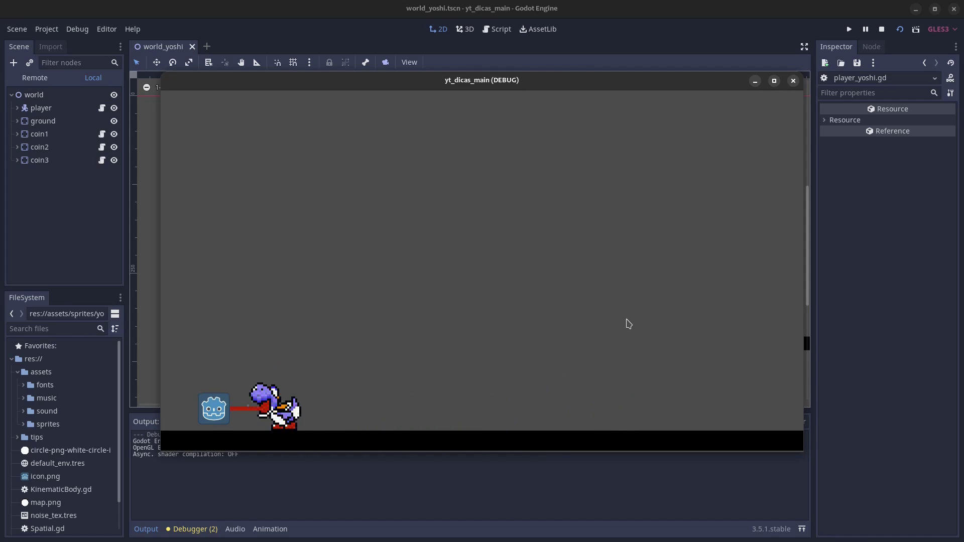
{"action": "key", "text": "Right"}
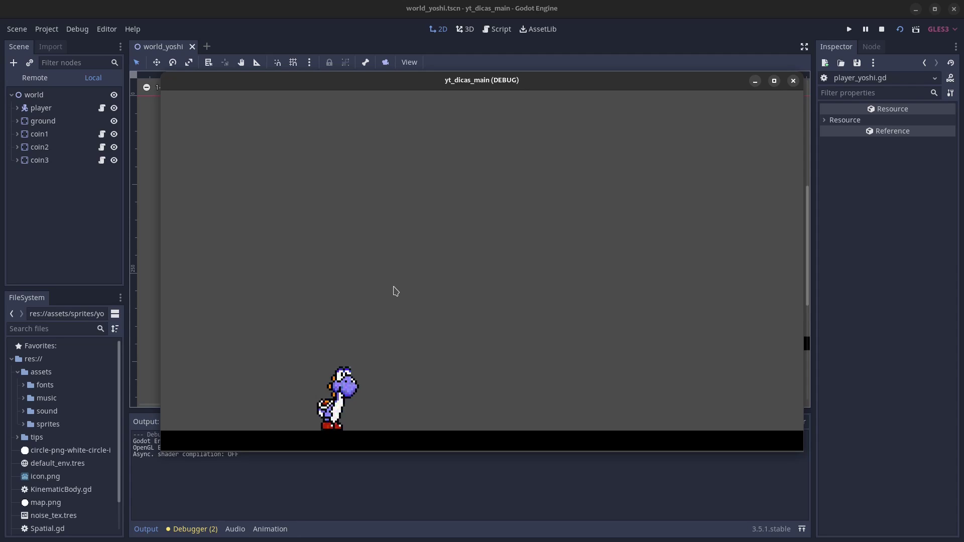
{"action": "key", "text": "Right"}
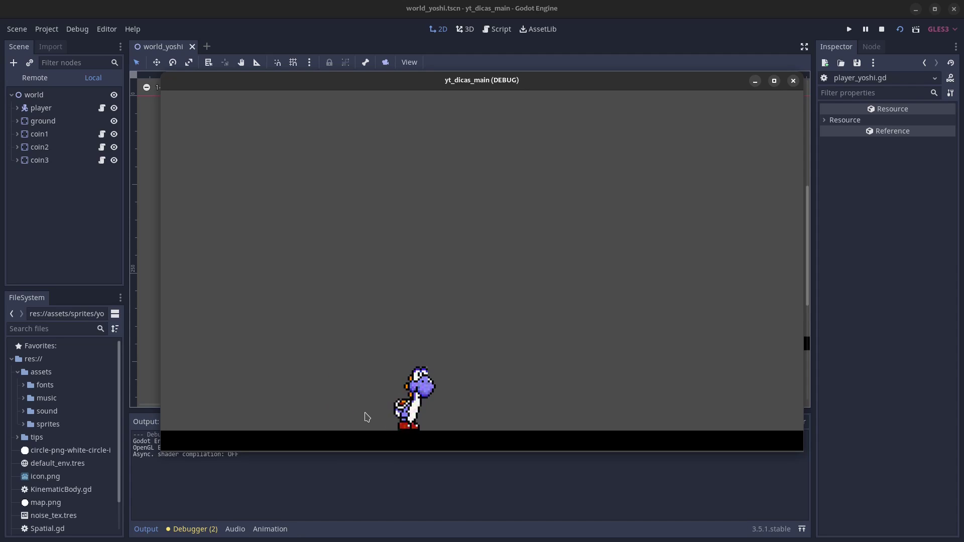
{"action": "key", "text": "x"}
{"action": "key", "text": "x"}
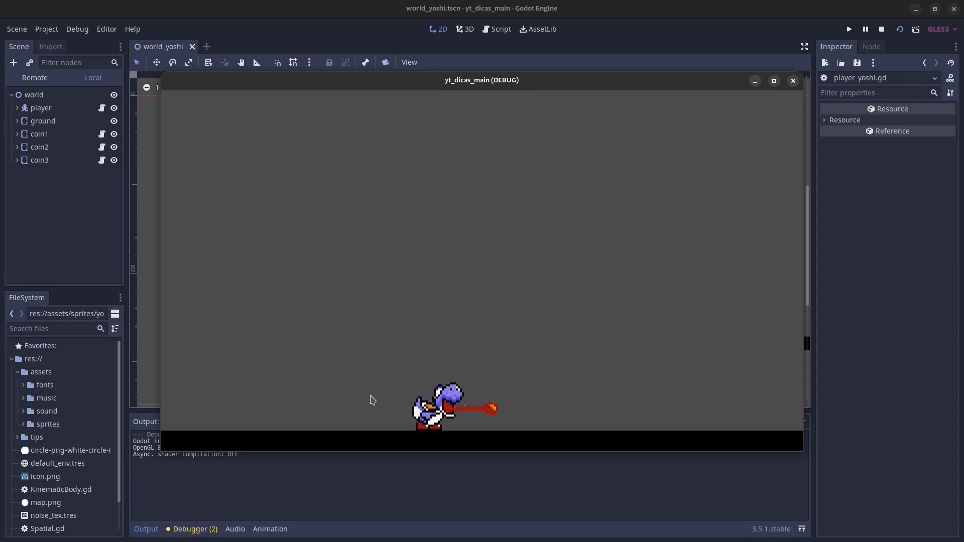
{"action": "key", "text": "Right"}
{"action": "key", "text": "x"}
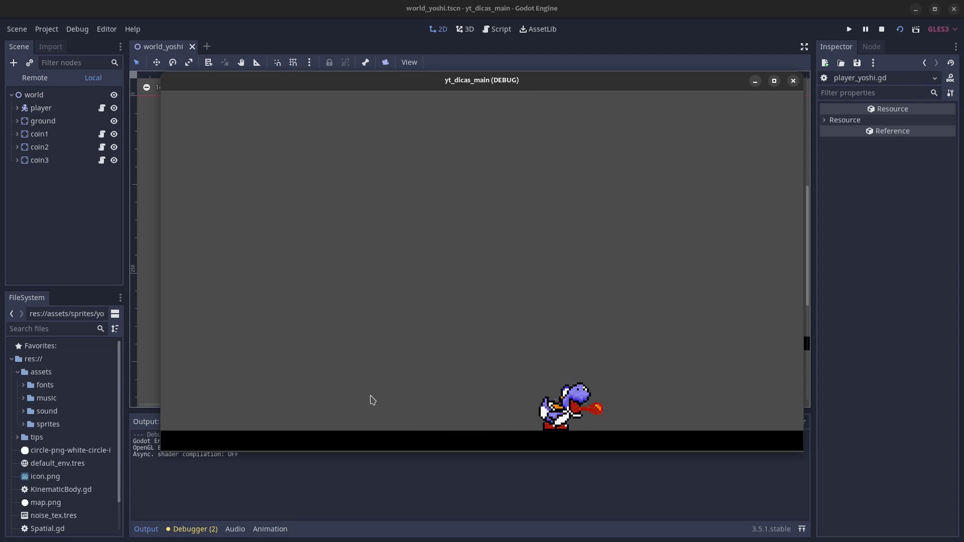
{"action": "key", "text": "Left"}
{"action": "key", "text": "space"}
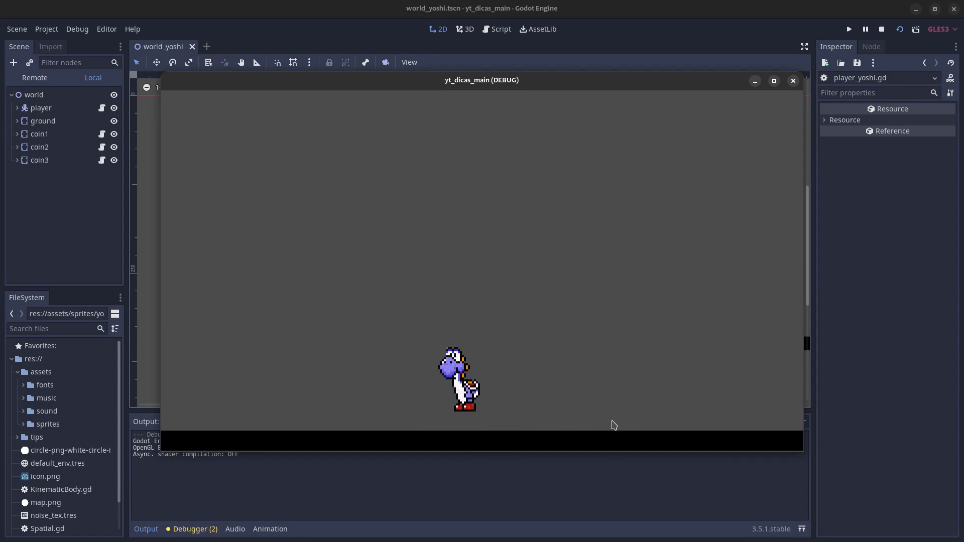
{"action": "key", "text": "x"}
{"action": "key", "text": "Right"}
{"action": "key", "text": "x"}
{"action": "key", "text": "Right"}
{"action": "key", "text": "x"}
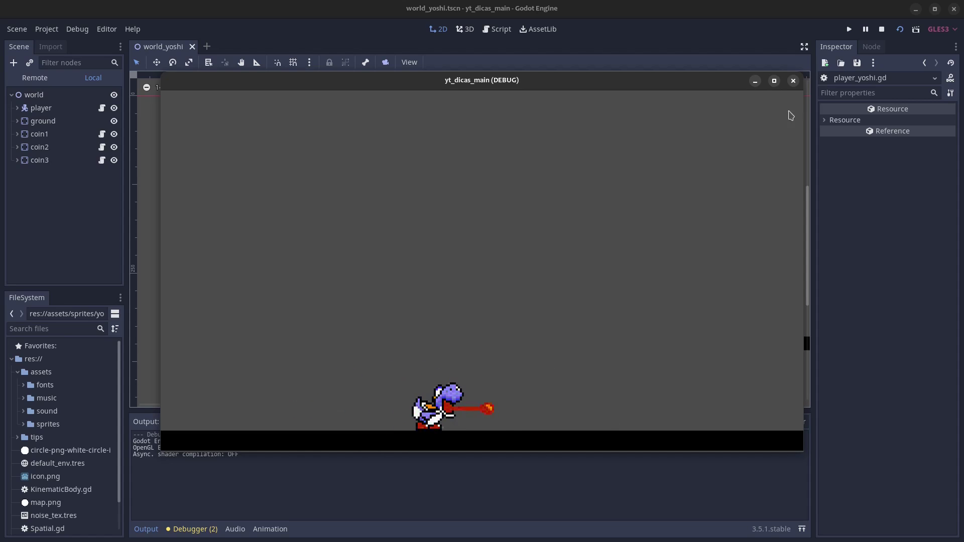
{"action": "left_click", "coordinate": [793, 81]}
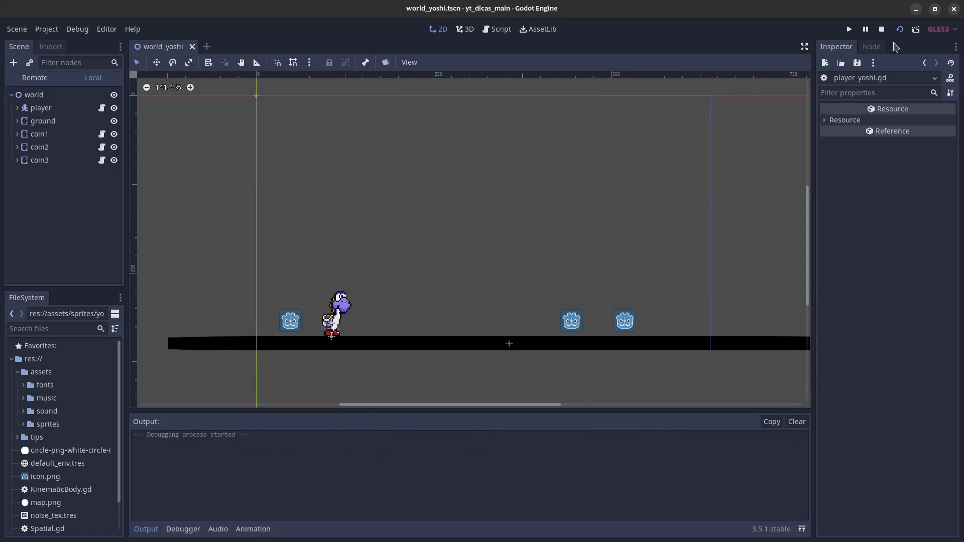
Step: Relaunch the game, eat the left, middle and last coins, then briefly run the world scene
{"action": "key", "text": "F5"}
{"action": "key", "text": "Right"}
{"action": "key", "text": "Left"}
{"action": "key", "text": "x"}
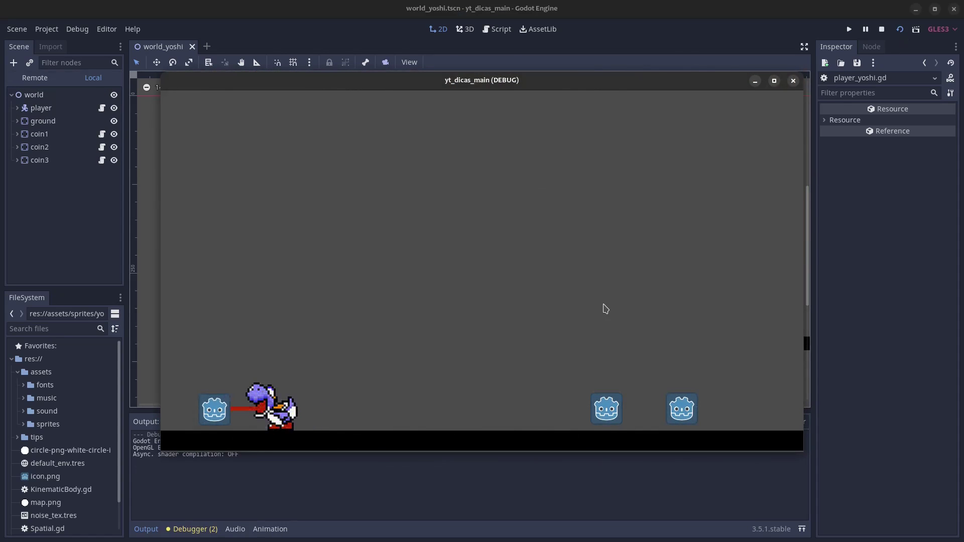
{"action": "key", "text": "Right"}
{"action": "key", "text": "x"}
{"action": "key", "text": "Right"}
{"action": "key", "text": "x"}
{"action": "key", "text": "Right"}
{"action": "key", "text": "x"}
{"action": "key", "text": "Left"}
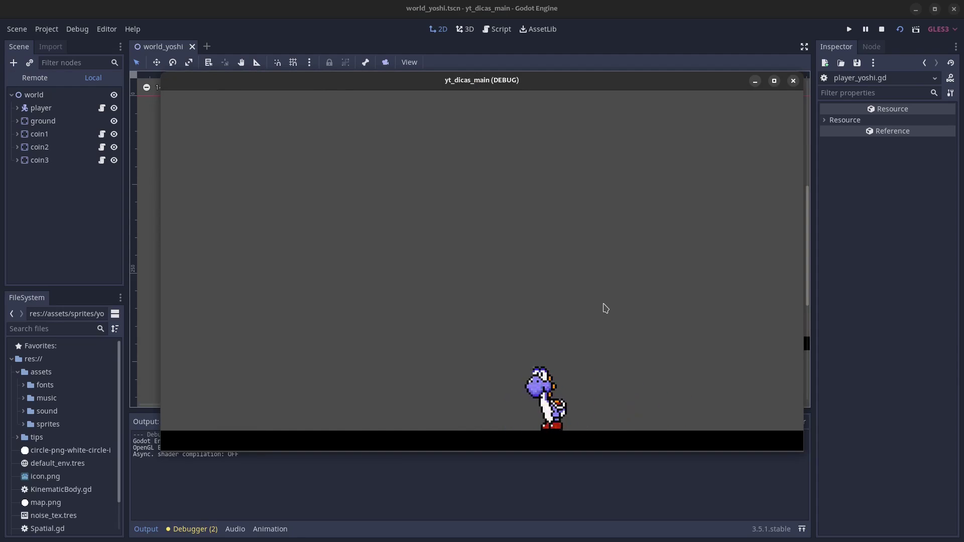
{"action": "key", "text": "Right"}
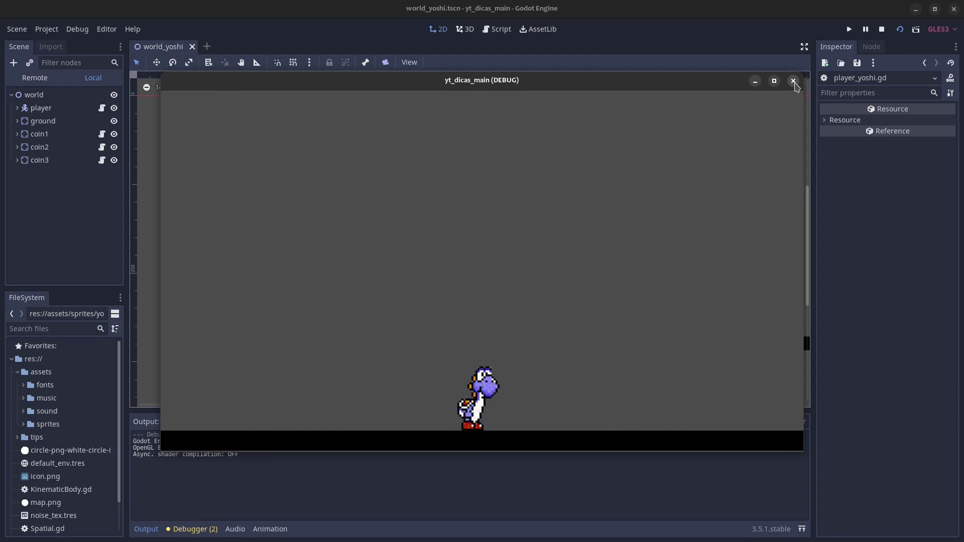
{"action": "left_click", "coordinate": [794, 84]}
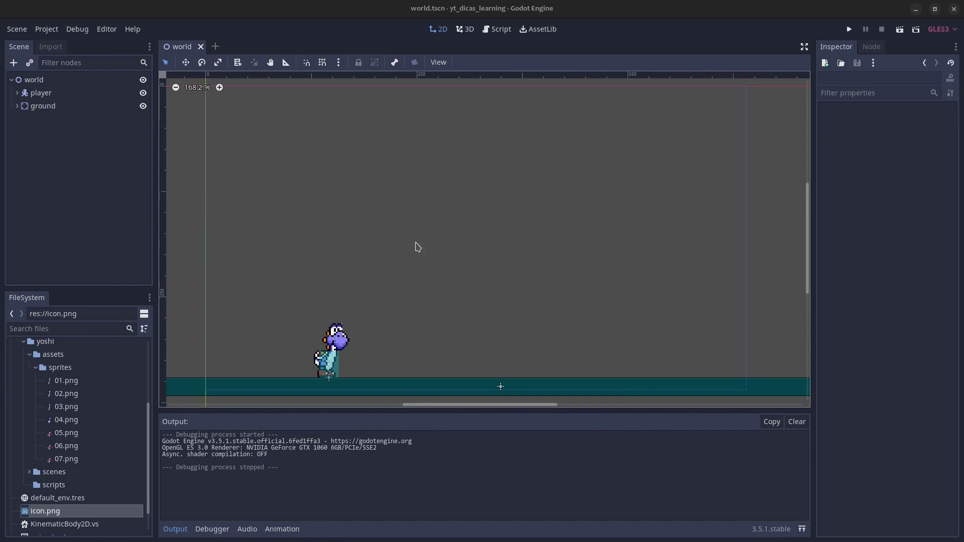
{"action": "left_click", "coordinate": [900, 29]}
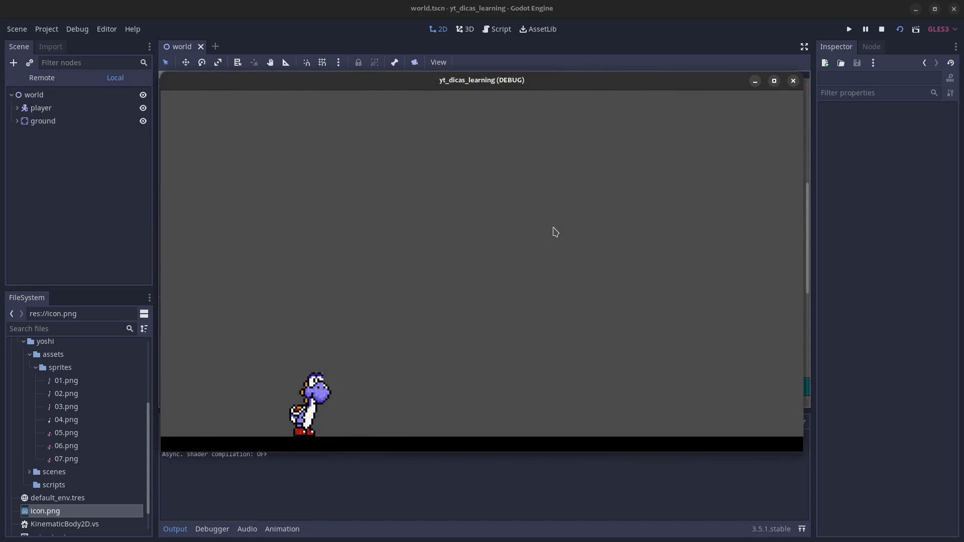
{"action": "left_click", "coordinate": [794, 80]}
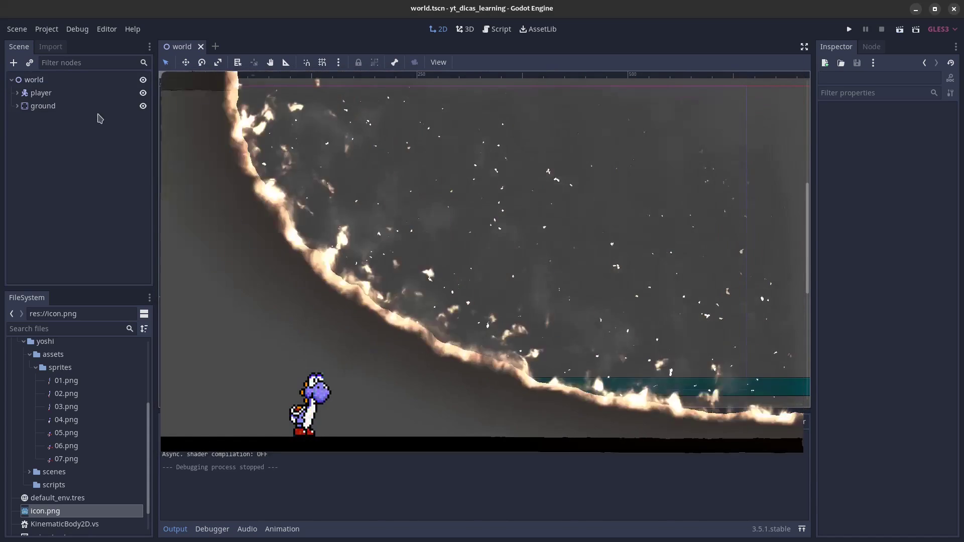
Step: Attach player.gd from the Base Movement Plataforma template to player, saved in res://tips/yoshi/scripts
{"action": "left_click", "coordinate": [83, 96]}
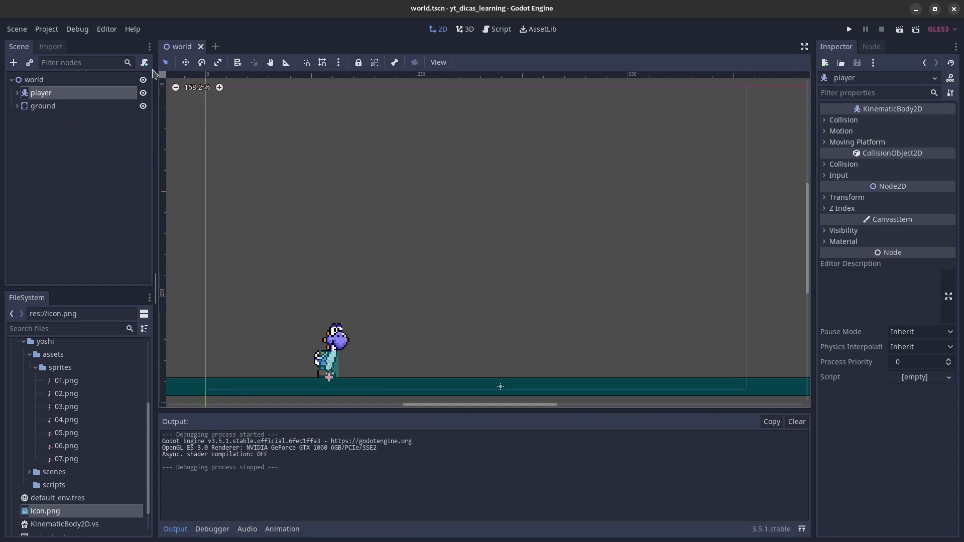
{"action": "left_click", "coordinate": [144, 64]}
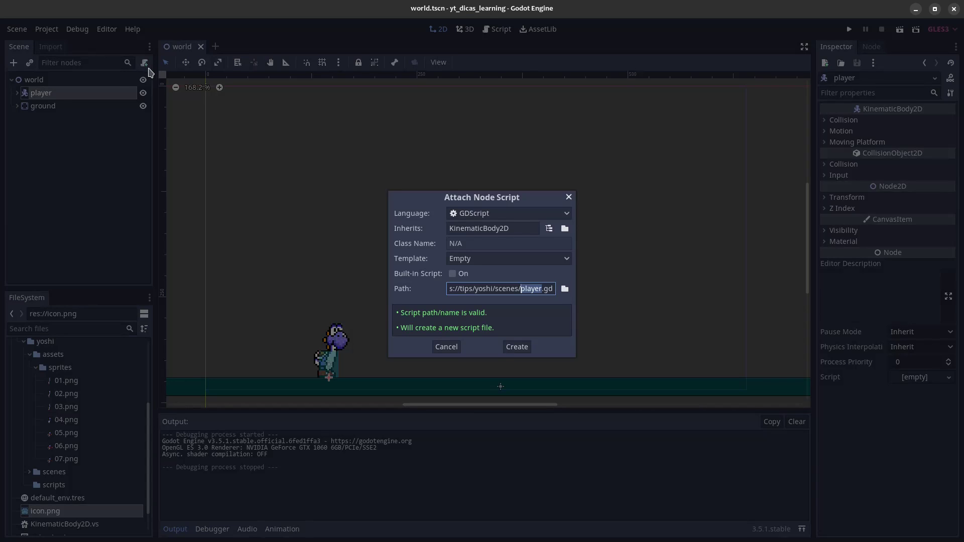
{"action": "left_click", "coordinate": [564, 290]}
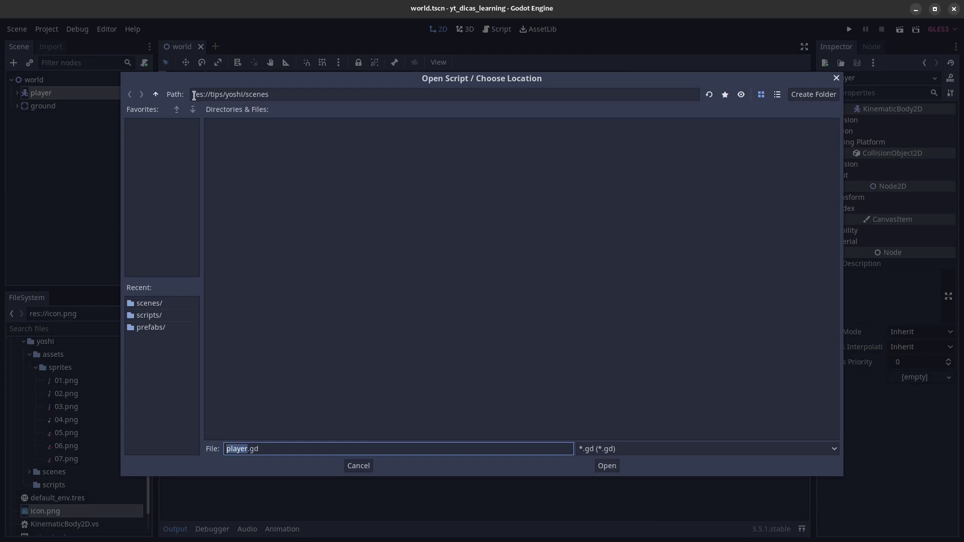
{"action": "left_click", "coordinate": [156, 95]}
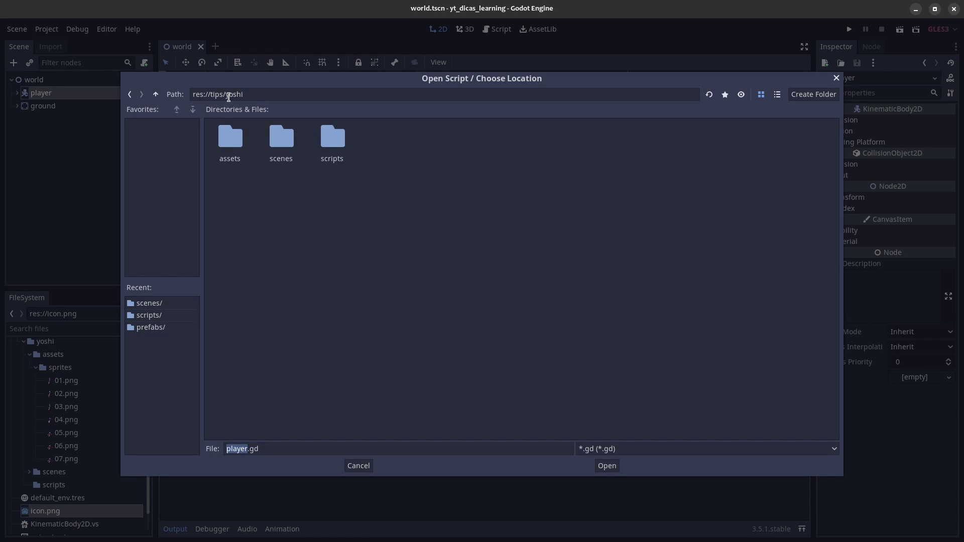
{"action": "double_click", "coordinate": [333, 146]}
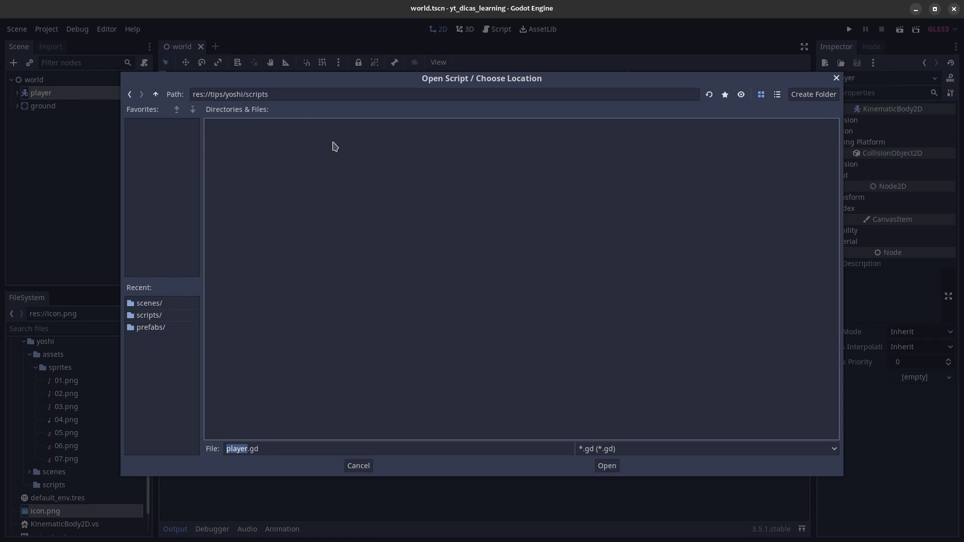
{"action": "left_click", "coordinate": [598, 465]}
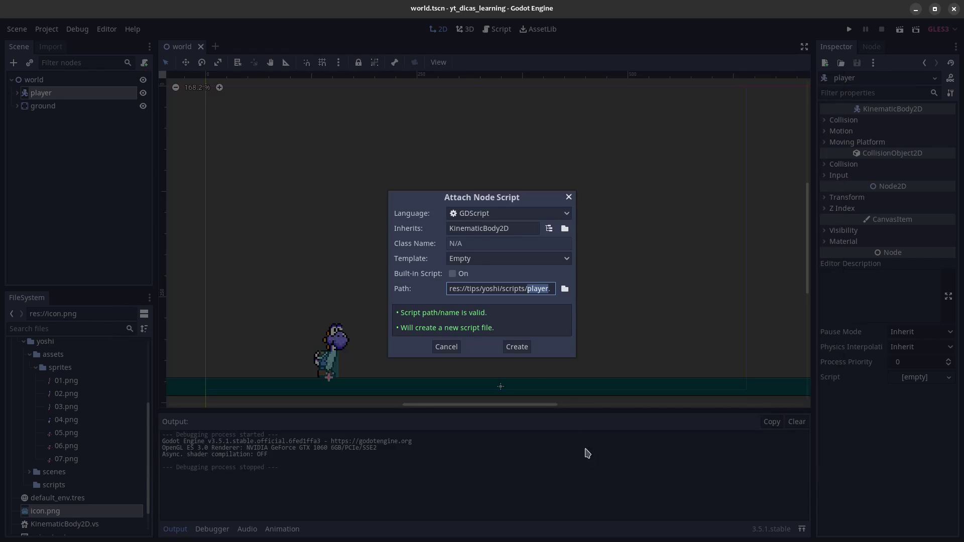
{"action": "left_click", "coordinate": [486, 258]}
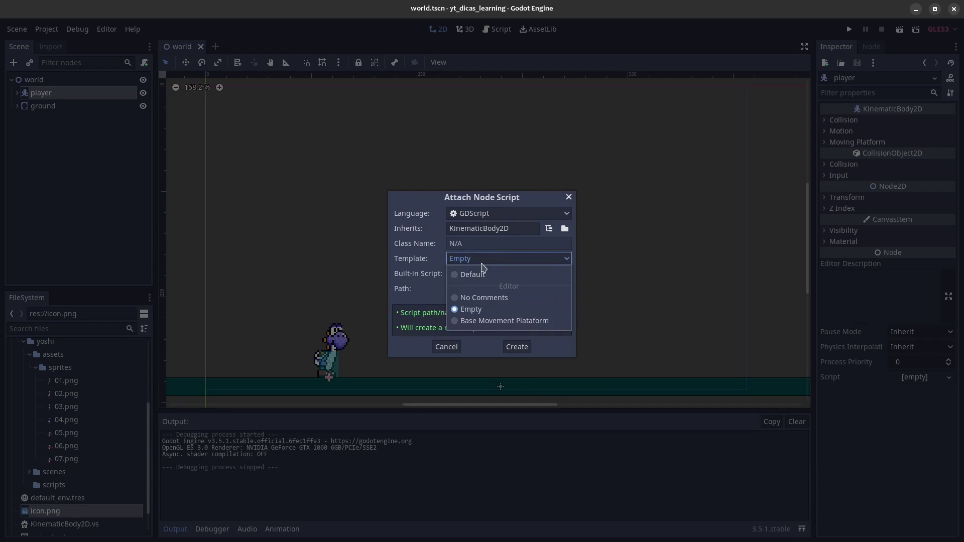
{"action": "left_click", "coordinate": [490, 322]}
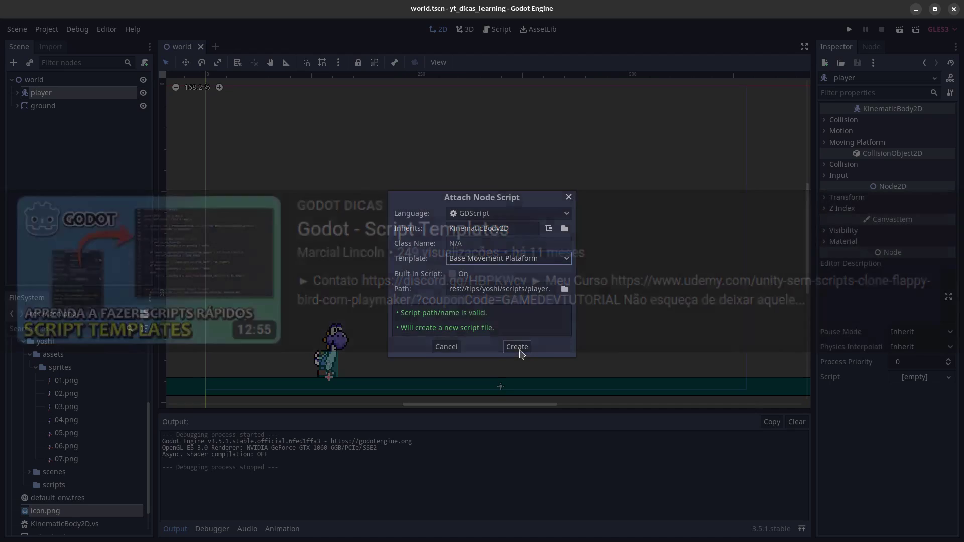
{"action": "left_click", "coordinate": [519, 347]}
{"action": "scroll", "coordinate": [514, 333], "scroll_direction": "down", "scroll_amount": 2}
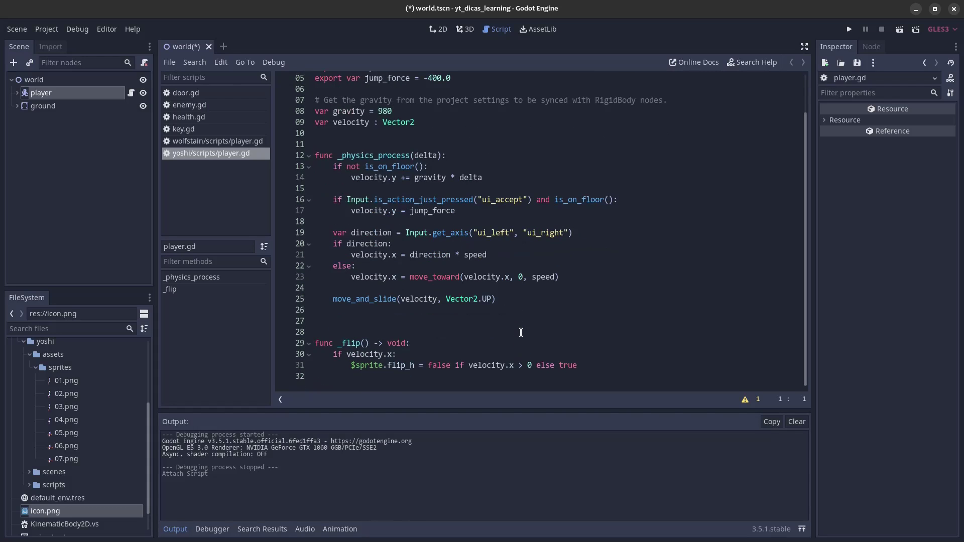
Step: Run the scene with F6 to test walking and jumping with the template code
{"action": "scroll", "coordinate": [520, 333], "scroll_direction": "up", "scroll_amount": 2}
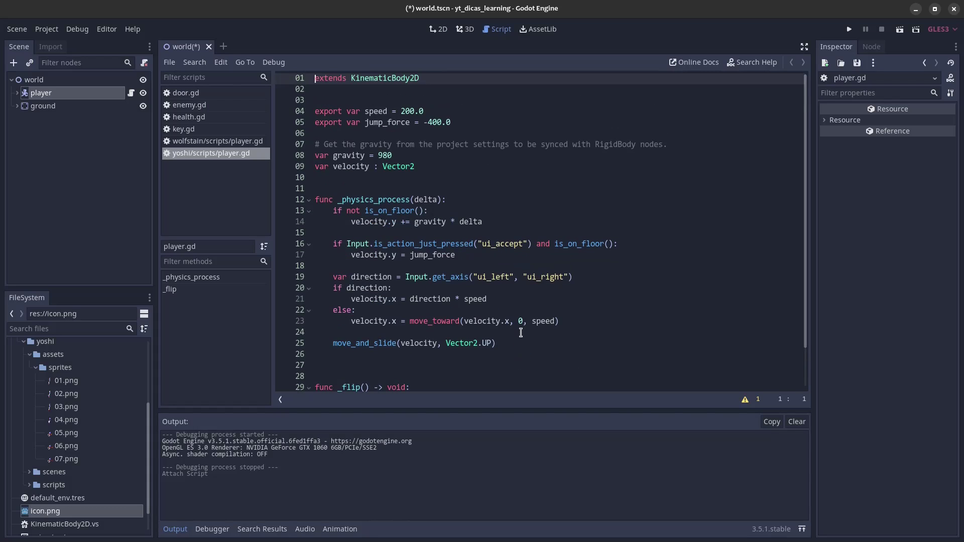
{"action": "key", "text": "F6"}
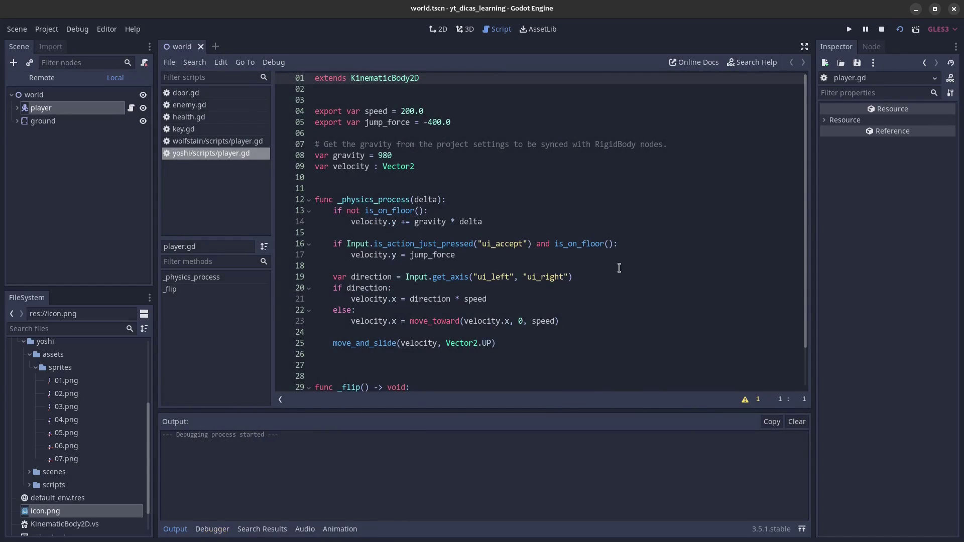
{"action": "key", "text": "Left"}
{"action": "key", "text": "Right"}
{"action": "key", "text": "Left"}
{"action": "key", "text": "Right"}
{"action": "key", "text": "space"}
{"action": "key", "text": "space"}
{"action": "key", "text": "Right"}
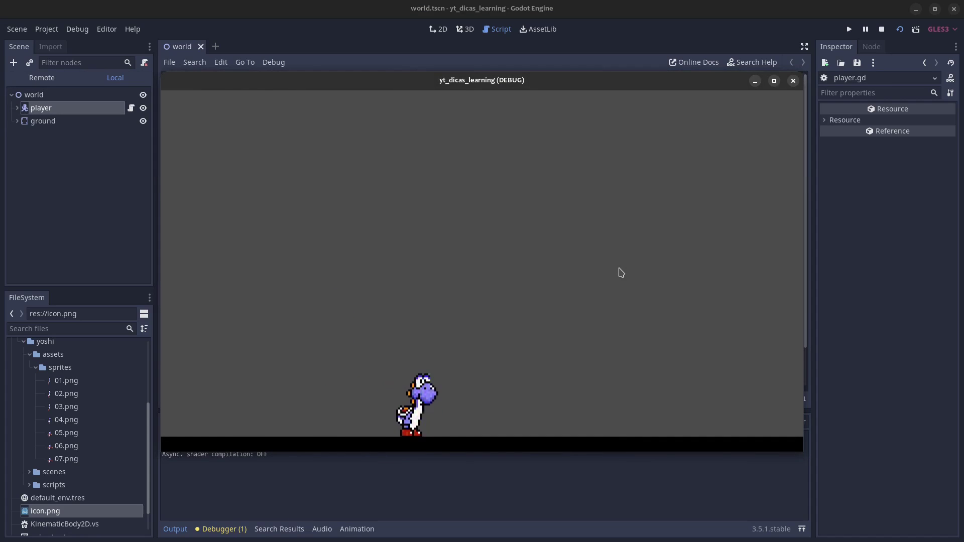
{"action": "key", "text": "Left"}
{"action": "left_click", "coordinate": [794, 80]}
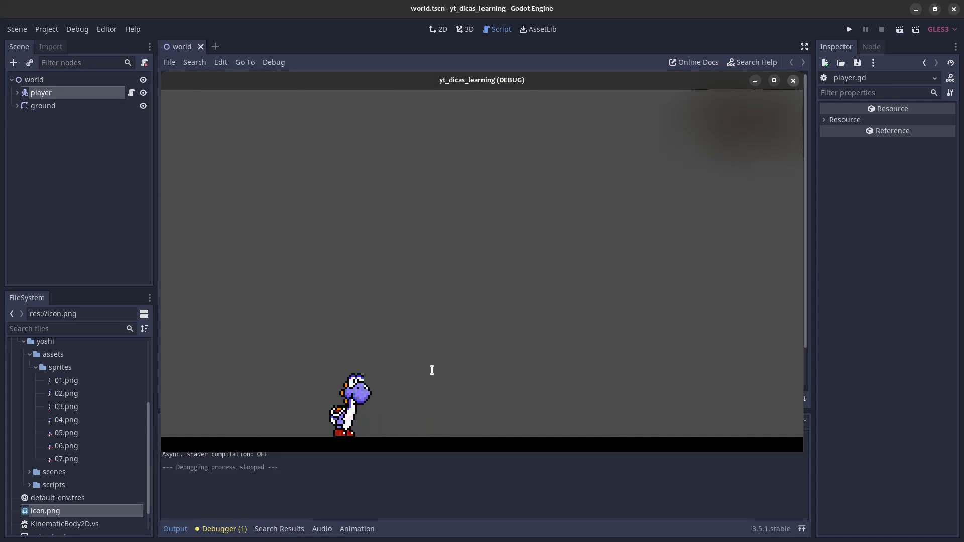
Step: Add a _flip() call on line 26 after move_and_slide
{"action": "left_click", "coordinate": [507, 297]}
{"action": "key", "text": "Return"}
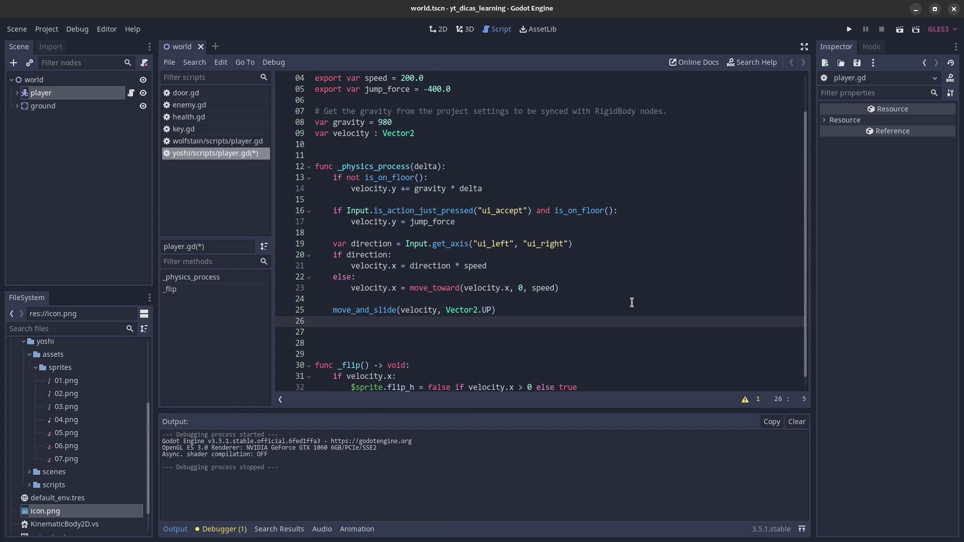
{"action": "type", "text": "_fl"}
{"action": "key", "text": "Return"}
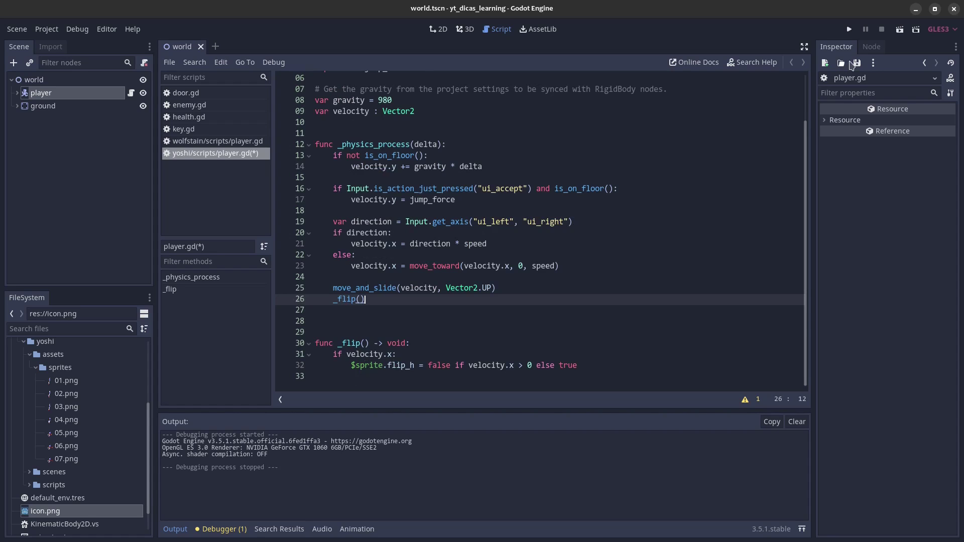
Step: Run the scene again and confirm Yoshi flips when moving left and right
{"action": "left_click", "coordinate": [900, 29]}
{"action": "key", "text": "Left"}
{"action": "key", "text": "Right"}
{"action": "key", "text": "Up"}
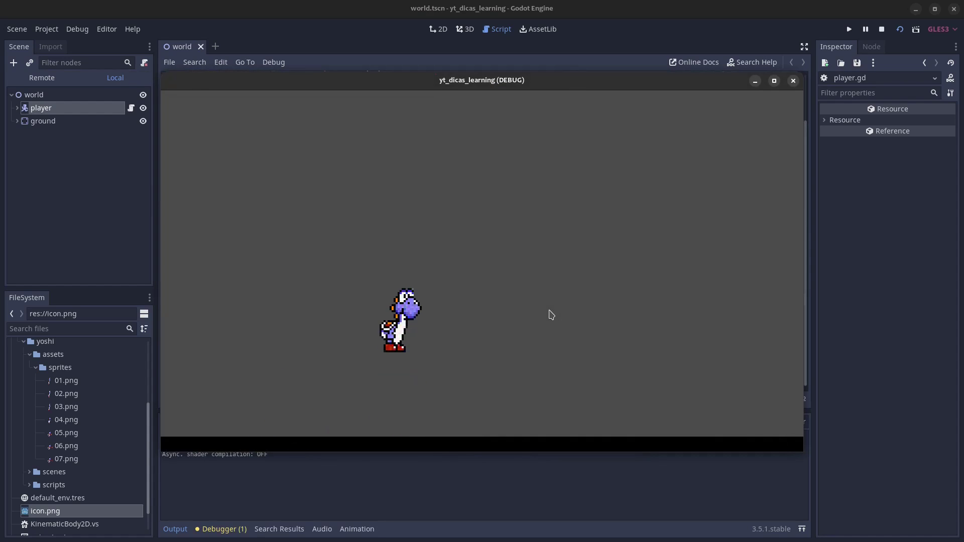
{"action": "key", "text": "Left"}
{"action": "key", "text": "Right"}
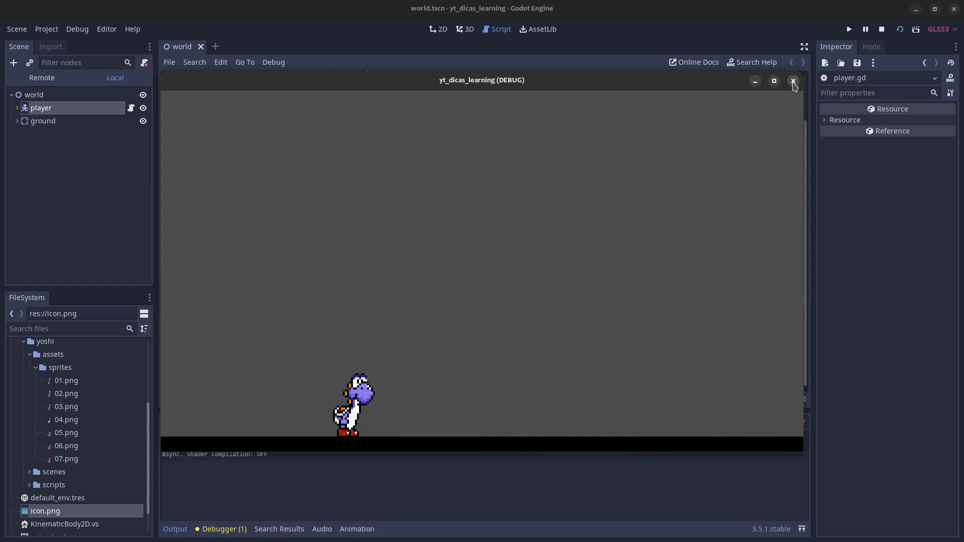
{"action": "left_click", "coordinate": [793, 81]}
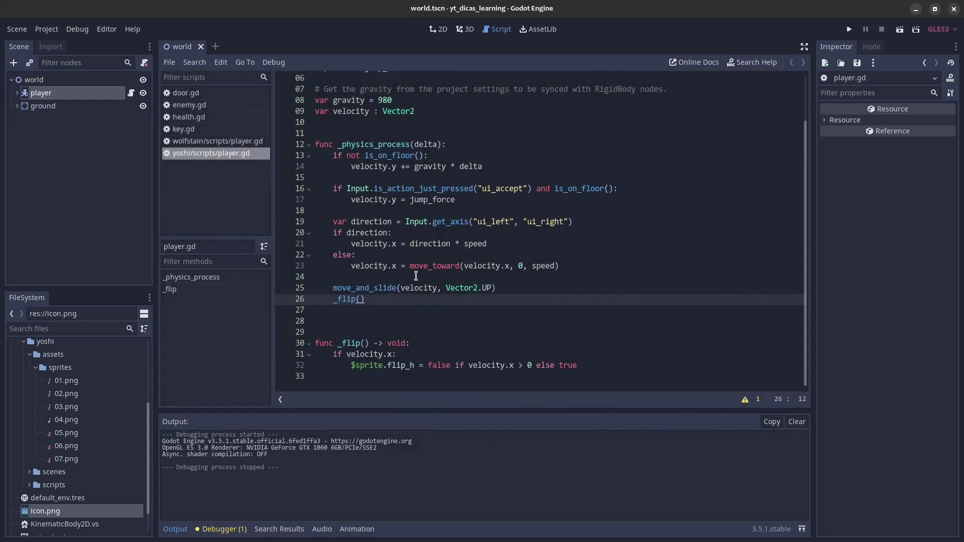
Step: Select animation_player under player and preview the walk animation
{"action": "left_click", "coordinate": [18, 93]}
{"action": "left_click", "coordinate": [65, 132]}
{"action": "left_click", "coordinate": [375, 421]}
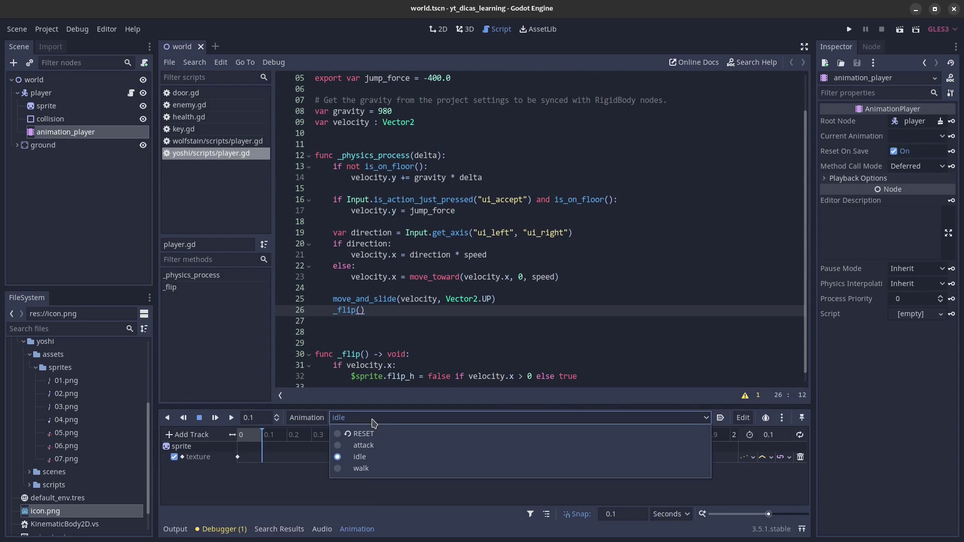
{"action": "left_click", "coordinate": [441, 31]}
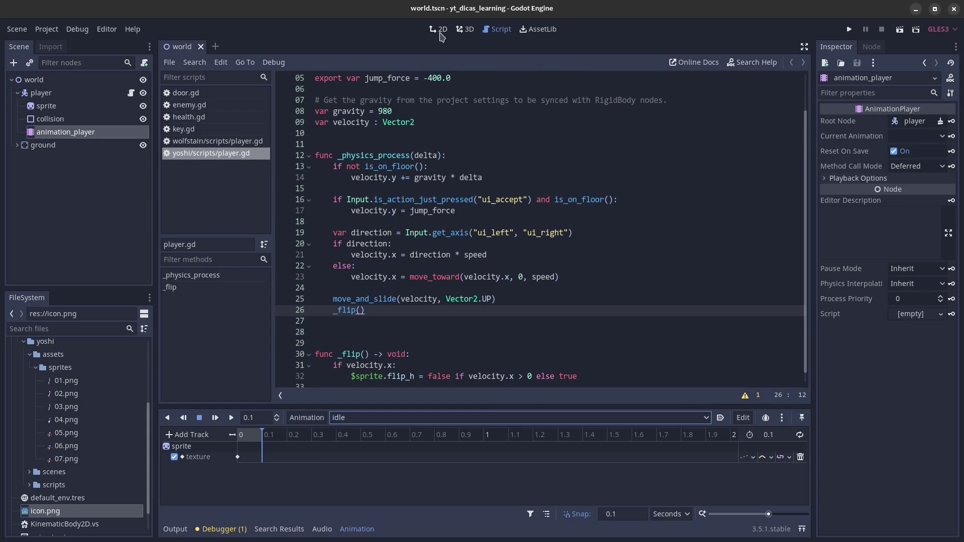
{"action": "left_click", "coordinate": [440, 30]}
{"action": "left_click", "coordinate": [365, 422]}
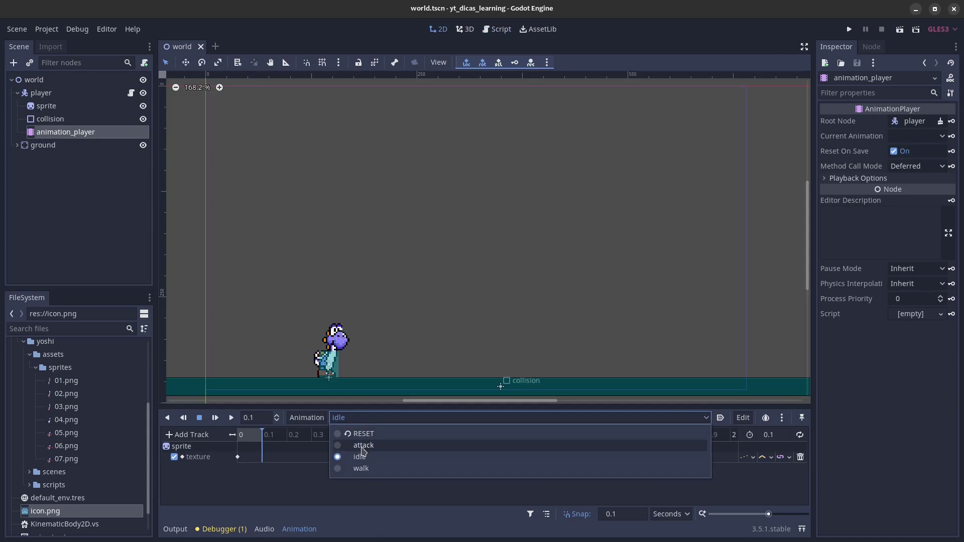
{"action": "left_click", "coordinate": [365, 471]}
{"action": "left_click", "coordinate": [231, 418]}
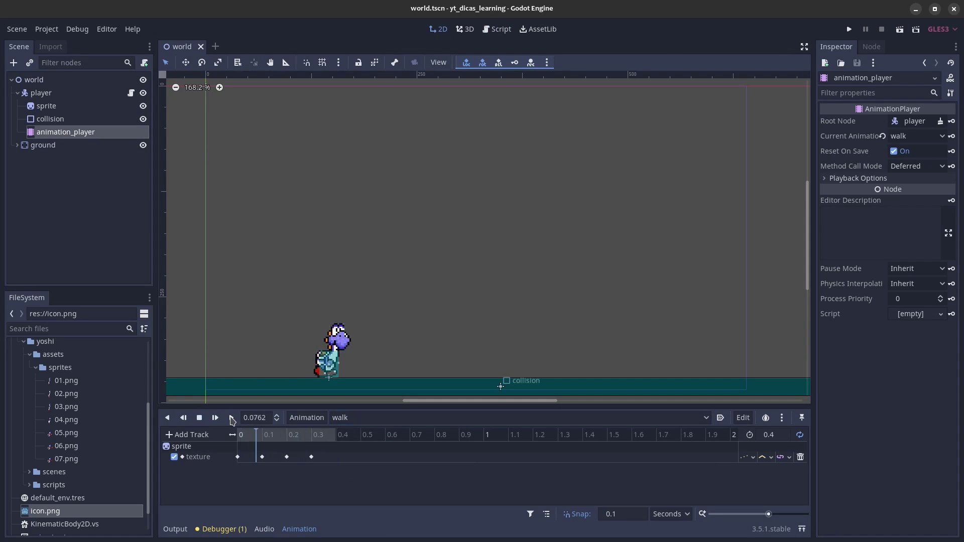
{"action": "left_click", "coordinate": [199, 418]}
Step: Preview the attack animation, then load idle back in the Animation dropdown
{"action": "left_click", "coordinate": [342, 418]}
{"action": "left_click", "coordinate": [346, 445]}
{"action": "left_click", "coordinate": [215, 417]}
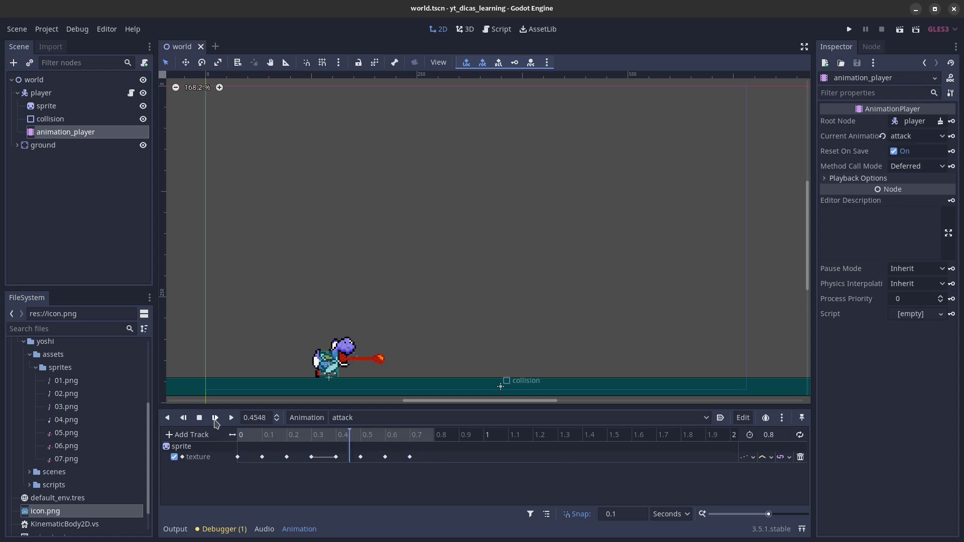
{"action": "left_click", "coordinate": [361, 418]}
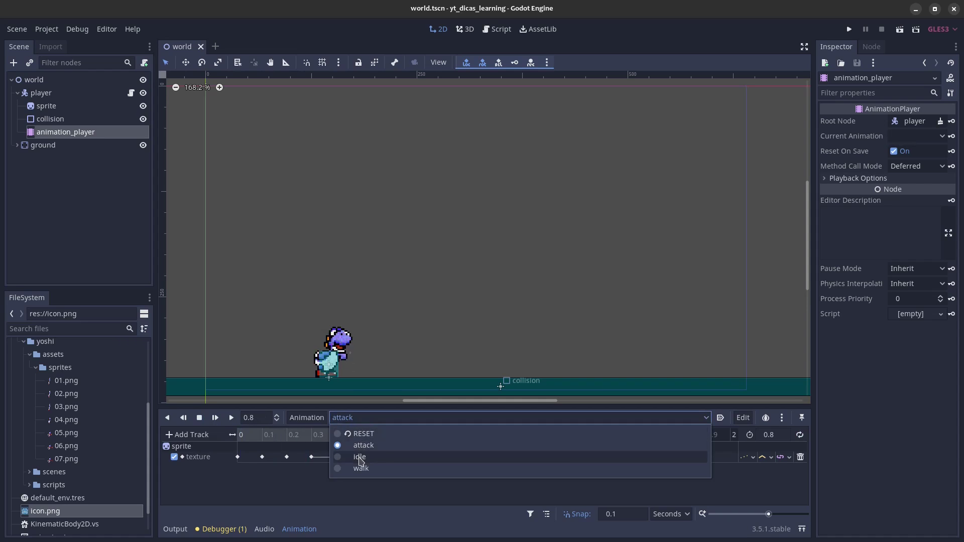
{"action": "left_click", "coordinate": [359, 458]}
Step: Open player.gd and drag the animation_player node into the script
{"action": "left_click", "coordinate": [131, 94]}
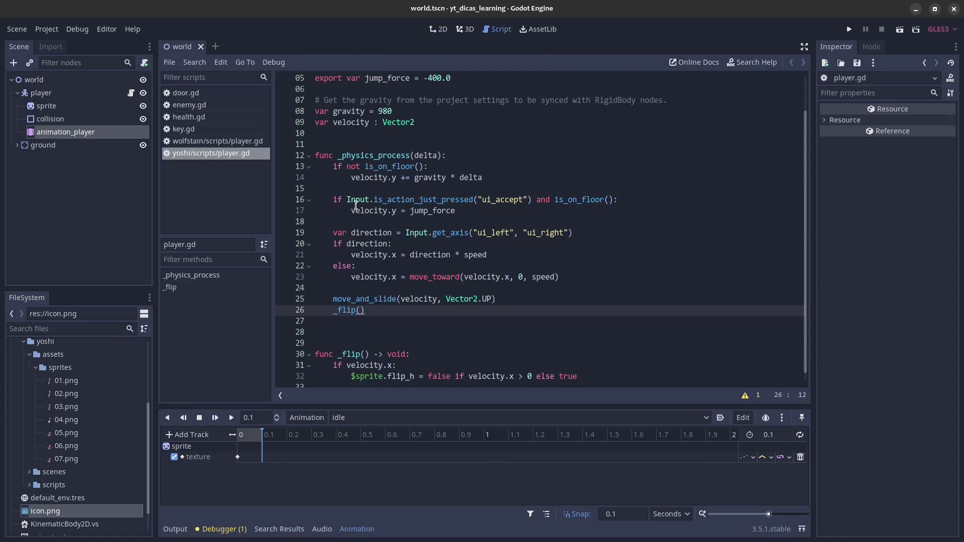
{"action": "left_click", "coordinate": [492, 252]}
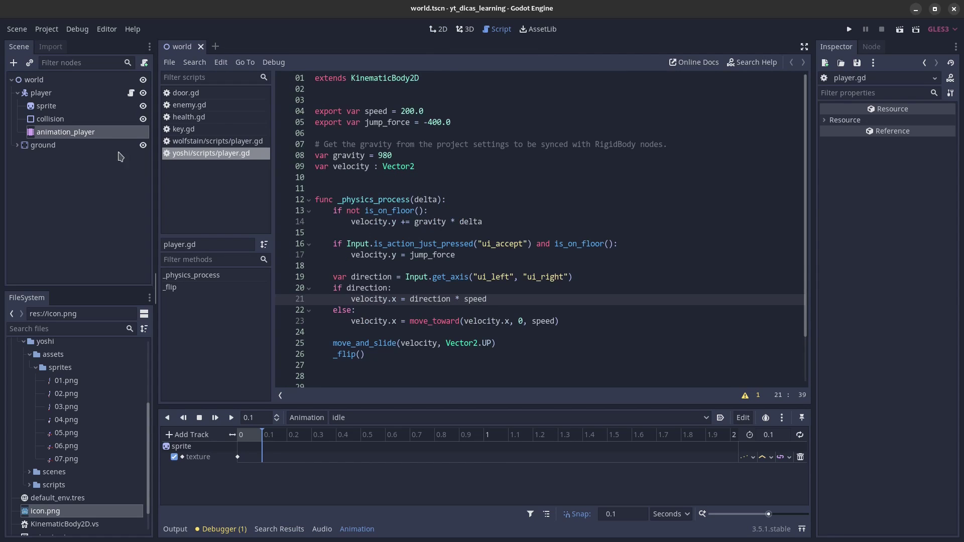
{"action": "left_click", "coordinate": [77, 133]}
{"action": "left_click_drag", "start_coordinate": [77, 133], "coordinate": [341, 190]}
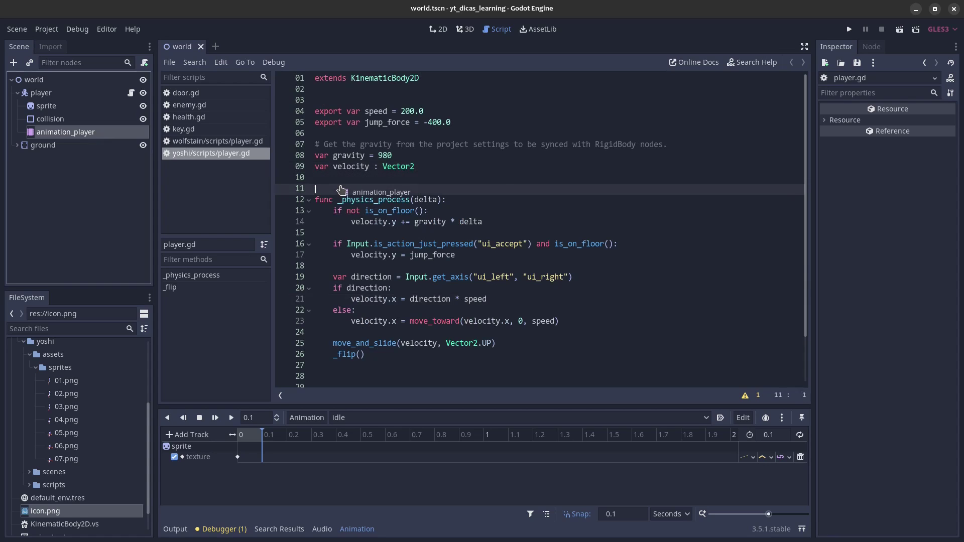
Step: Create an onready animation_player variable on line 11
{"action": "left_click_drag", "start_coordinate": [342, 189], "coordinate": [341, 190], "text": "ctrl"}
{"action": "key", "text": "Return"}
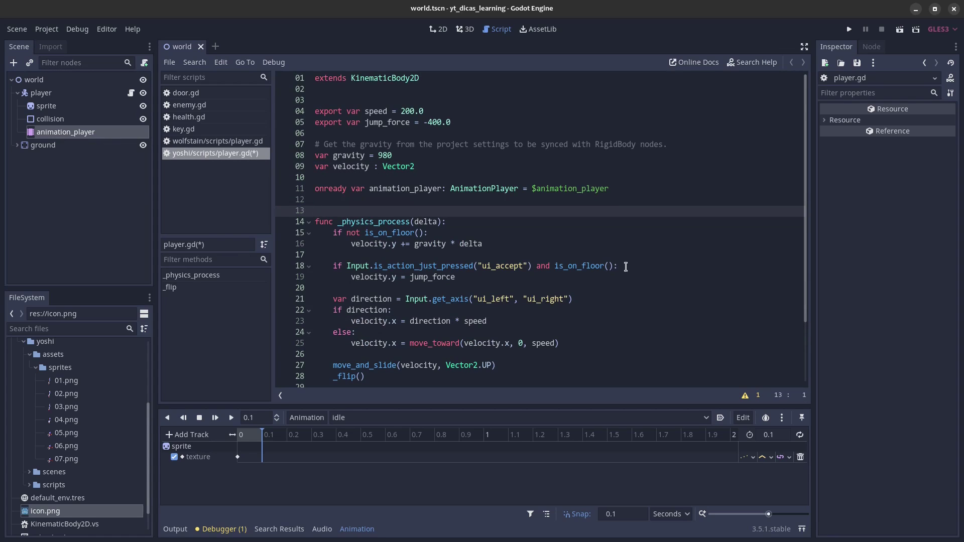
{"action": "scroll", "coordinate": [619, 267], "scroll_direction": "down", "scroll_amount": 3}
Step: Add animation_player.play("idle") in the direction branch
{"action": "left_click", "coordinate": [493, 245]}
{"action": "key", "text": "Return"}
{"action": "type", "text": "an"}
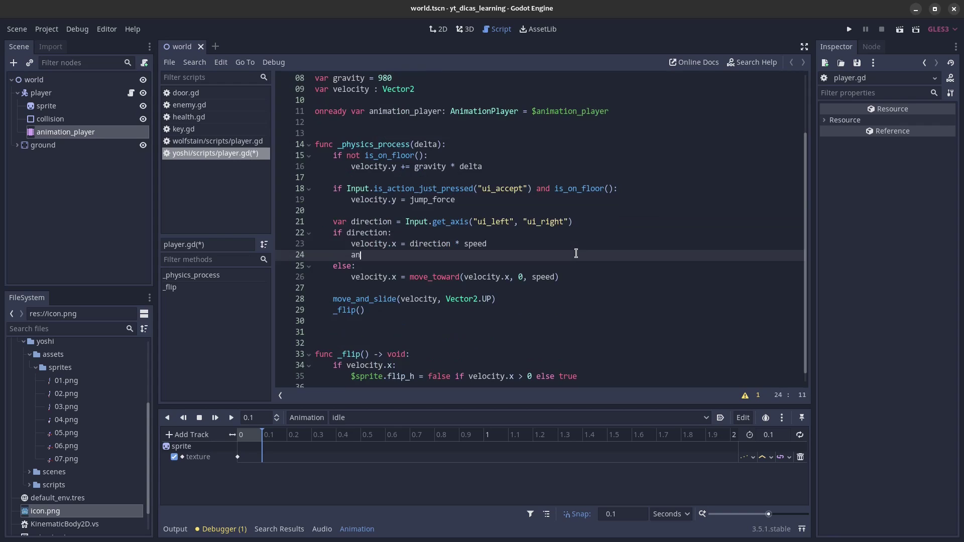
{"action": "type", "text": "im"}
{"action": "key", "text": "Return"}
{"action": "type", "text": ".pla"}
{"action": "type", "text": "y(\""}
{"action": "key", "text": "Down"}
{"action": "key", "text": "Down"}
{"action": "key", "text": "Return"}
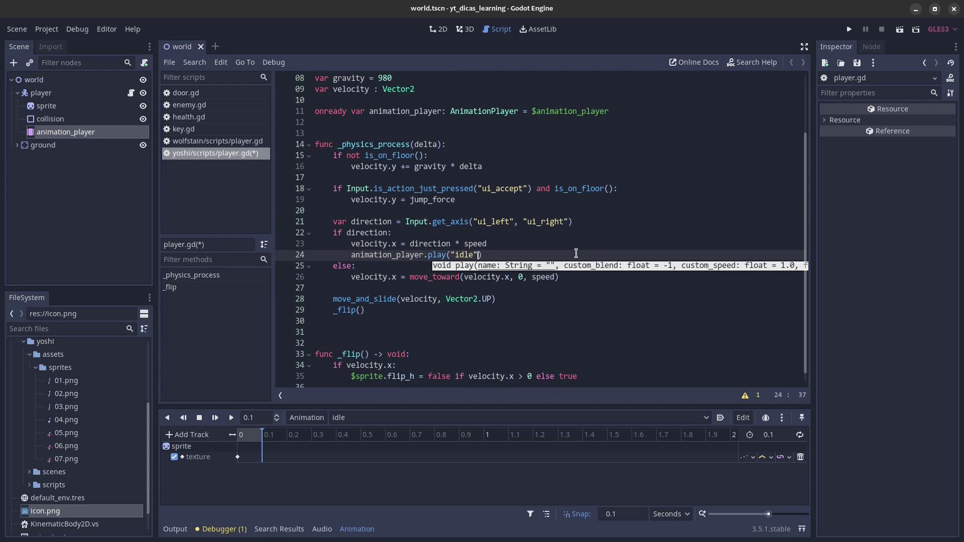
Step: Add animation_player.play("walk") in the else branch after move_toward
{"action": "left_click", "coordinate": [597, 277]}
{"action": "key", "text": "Return"}
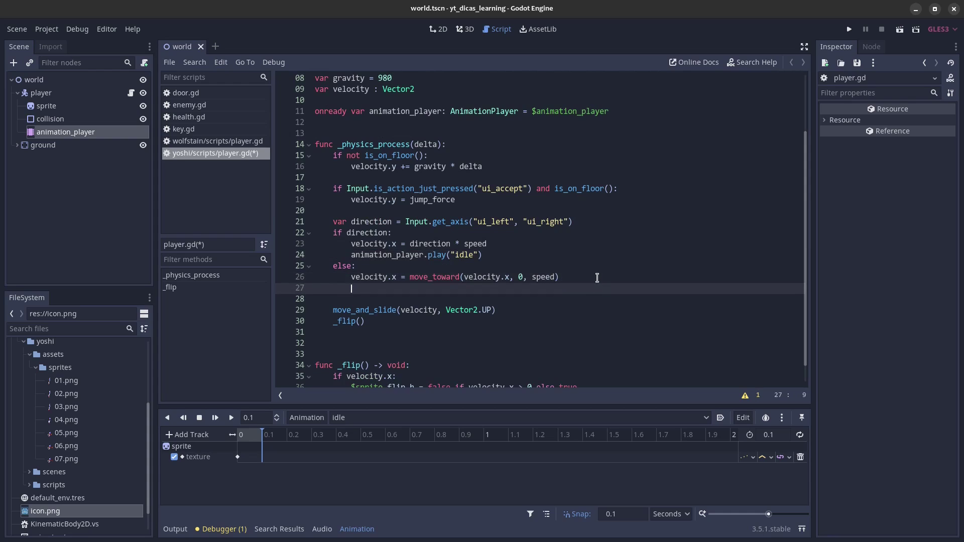
{"action": "type", "text": "anima"}
{"action": "key", "text": "Return"}
{"action": "type", "text": ".p"}
{"action": "type", "text": "l"}
{"action": "key", "text": "Return"}
{"action": "key", "text": "Down"}
{"action": "key", "text": "Down"}
{"action": "key", "text": "Down"}
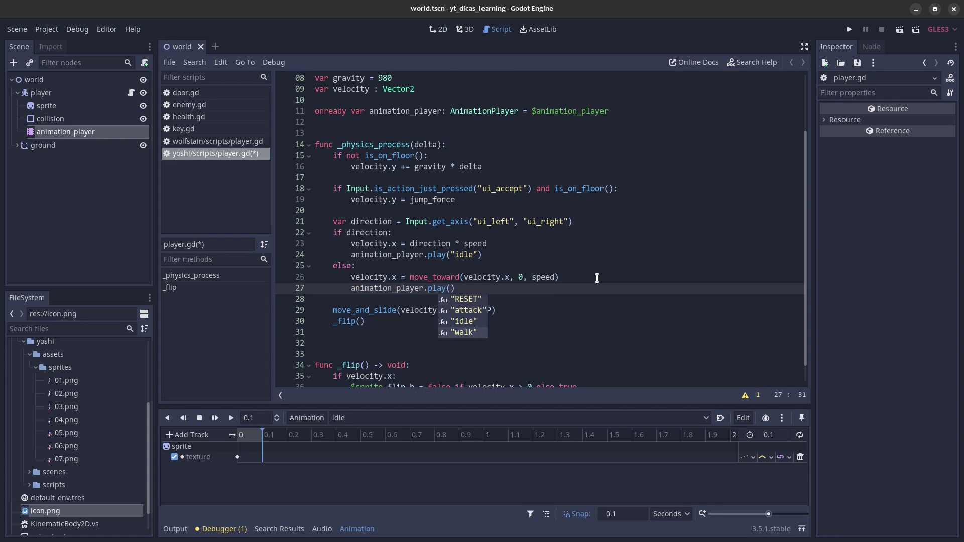
{"action": "key", "text": "Return"}
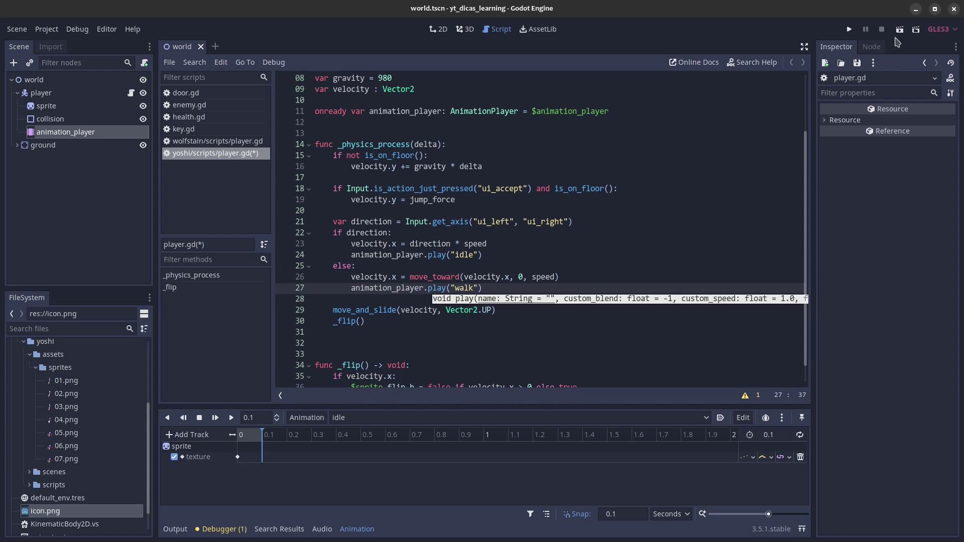
{"action": "left_click", "coordinate": [900, 29]}
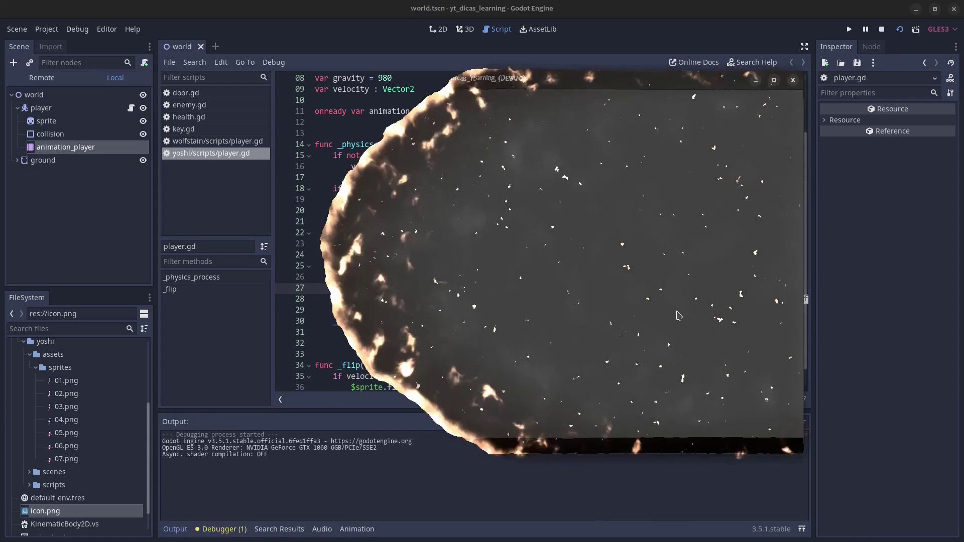
{"action": "key", "text": "Right"}
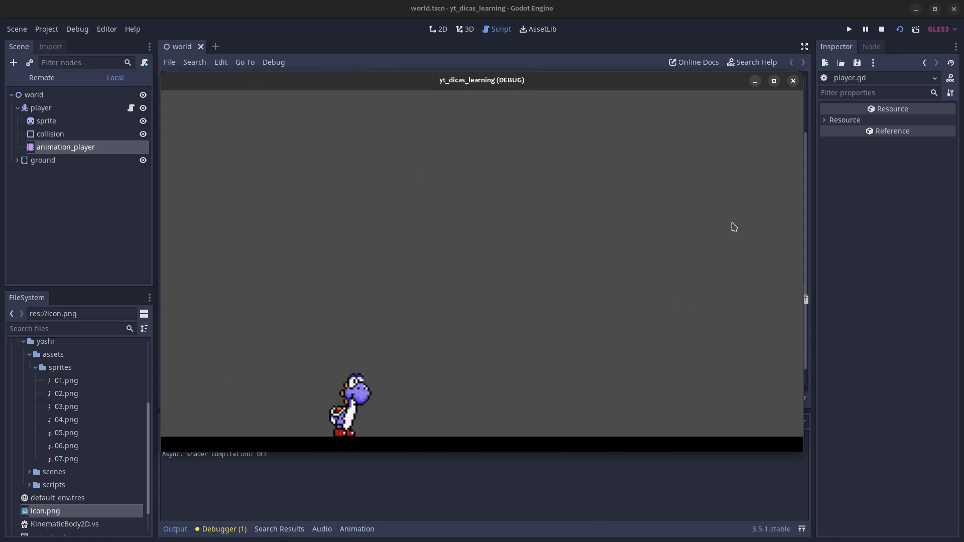
{"action": "key", "text": "F8"}
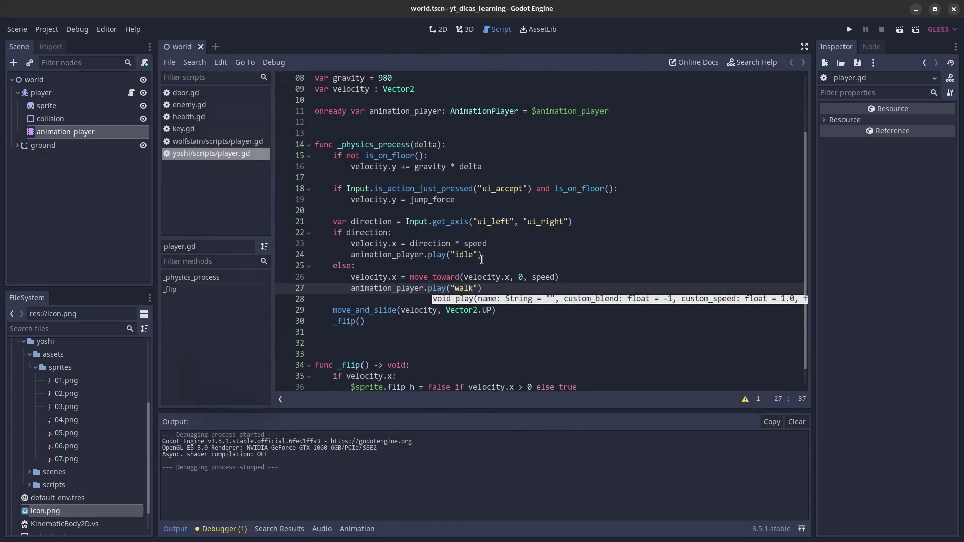
{"action": "double_click", "coordinate": [458, 259]}
{"action": "type", "text": "walk"}
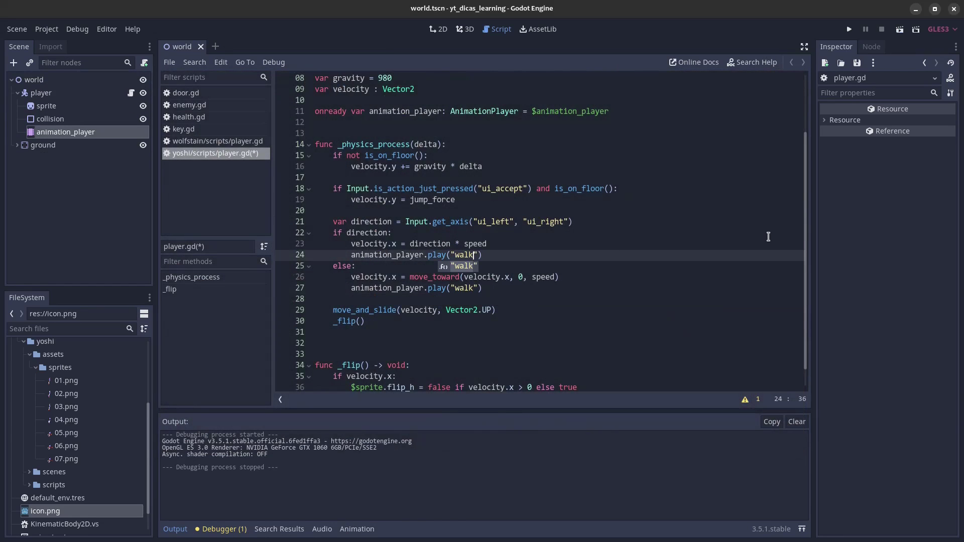
{"action": "double_click", "coordinate": [463, 290]}
{"action": "type", "text": "u"}
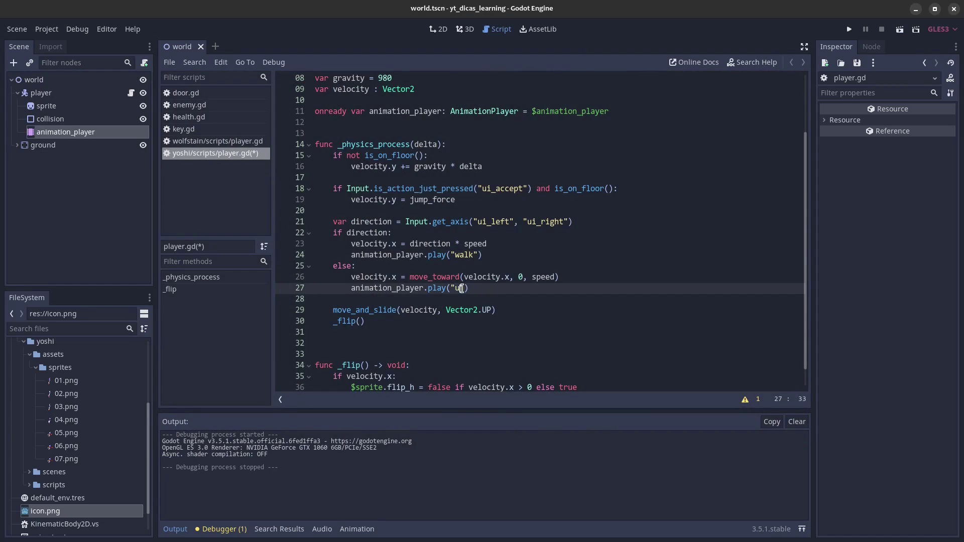
{"action": "type", "text": "idle"}
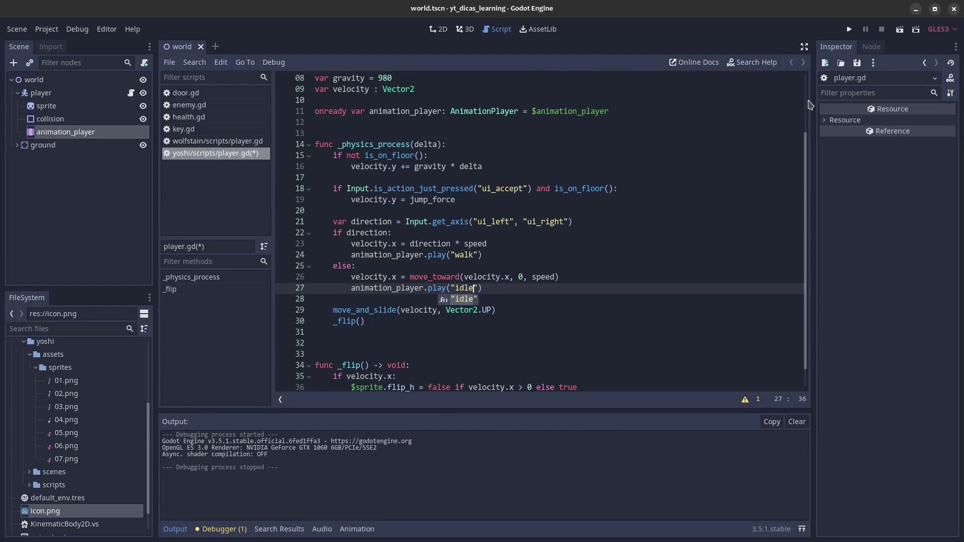
{"action": "left_click", "coordinate": [900, 29]}
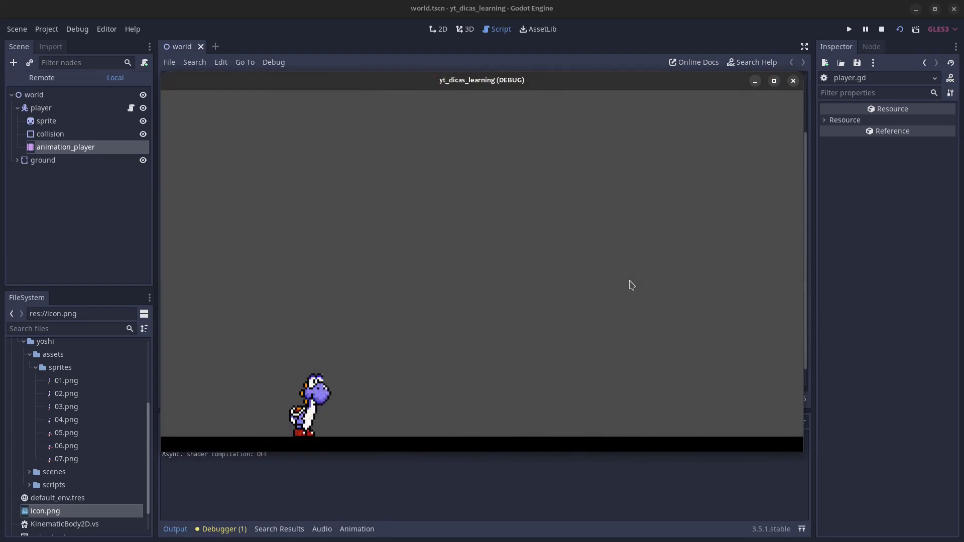
{"action": "key", "text": "Right"}
{"action": "key", "text": "Left"}
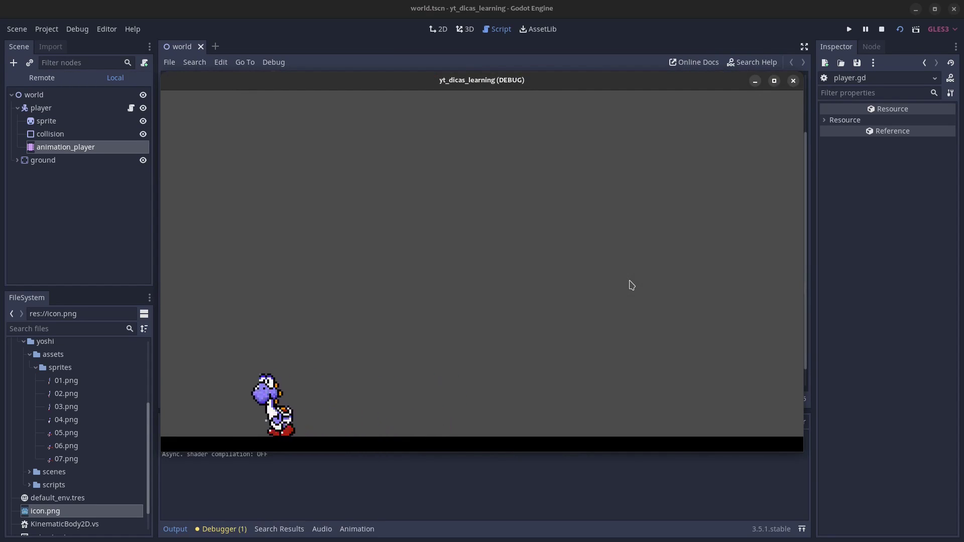
{"action": "key", "text": "Right"}
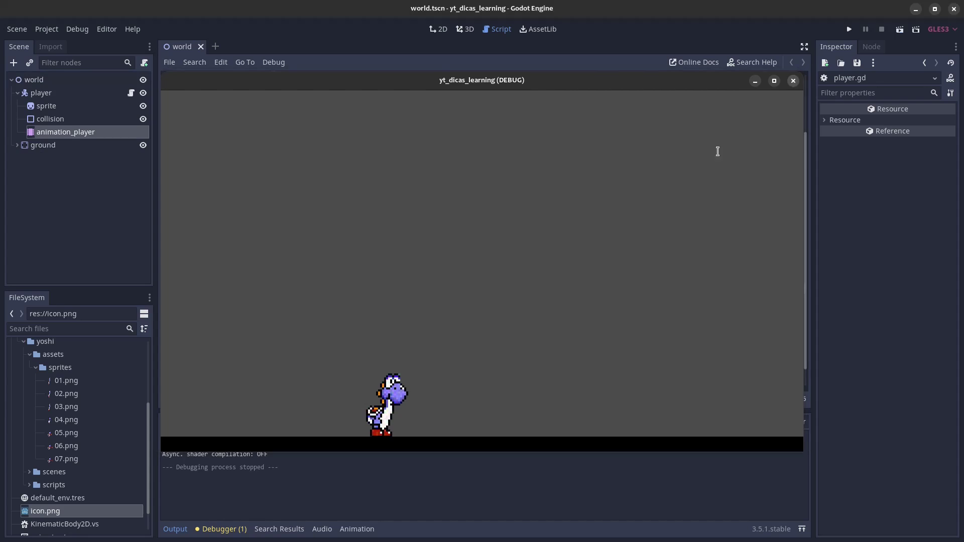
{"action": "left_click", "coordinate": [794, 81]}
Step: Add a new ui_attack action in Project Settings' Input Map
{"action": "left_click", "coordinate": [54, 33]}
{"action": "left_click", "coordinate": [57, 44]}
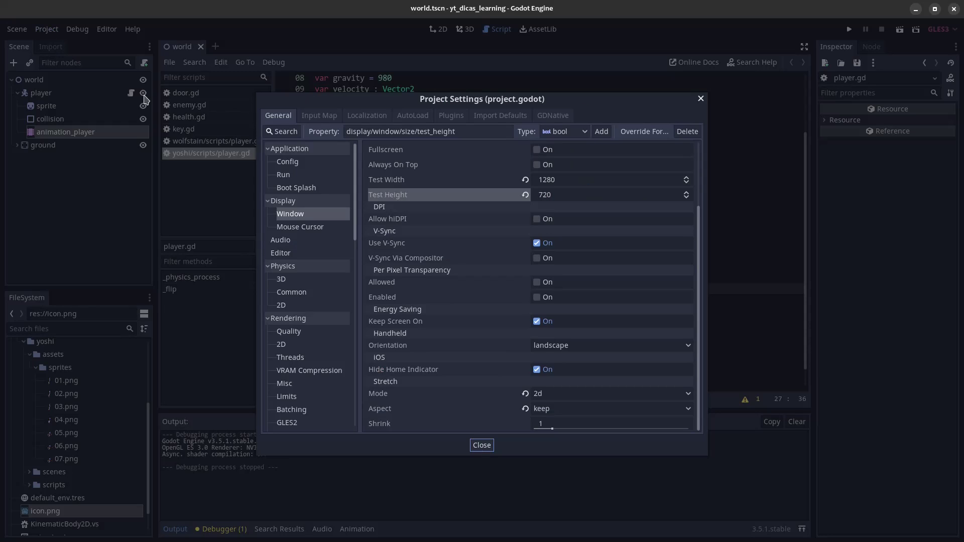
{"action": "left_click", "coordinate": [328, 115]}
{"action": "left_click", "coordinate": [337, 130]}
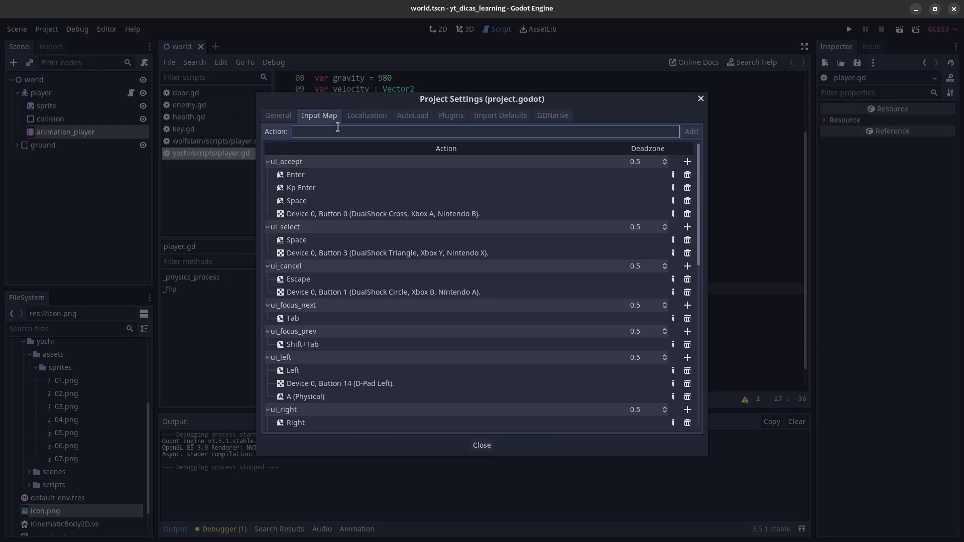
{"action": "scroll", "coordinate": [458, 286], "scroll_direction": "down", "scroll_amount": 5}
{"action": "scroll", "coordinate": [458, 295], "scroll_direction": "down", "scroll_amount": 5}
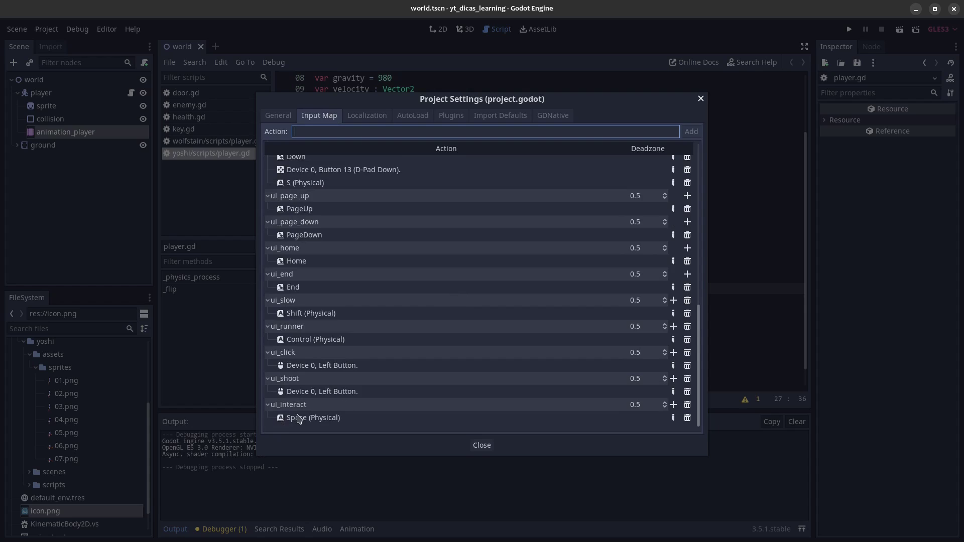
{"action": "type", "text": "ui_attack"}
{"action": "key", "text": "Return"}
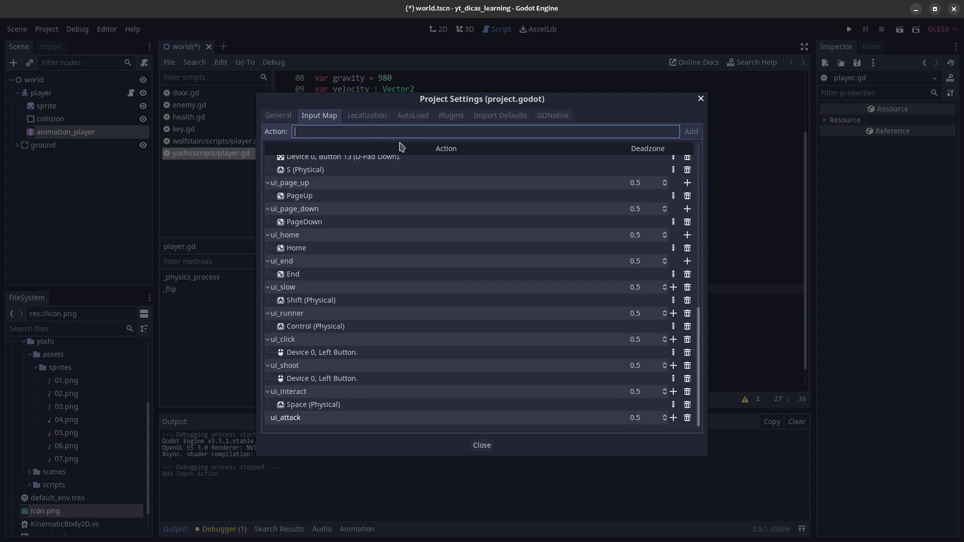
Step: Bind the Left mouse button to ui_attack and close Project Settings
{"action": "left_click", "coordinate": [674, 423]}
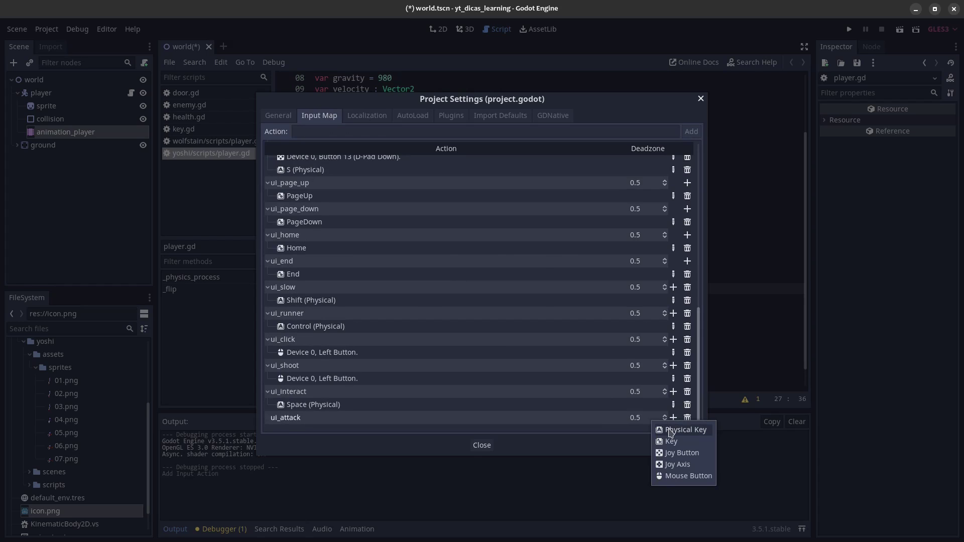
{"action": "left_click", "coordinate": [672, 430]}
{"action": "key", "text": "Escape"}
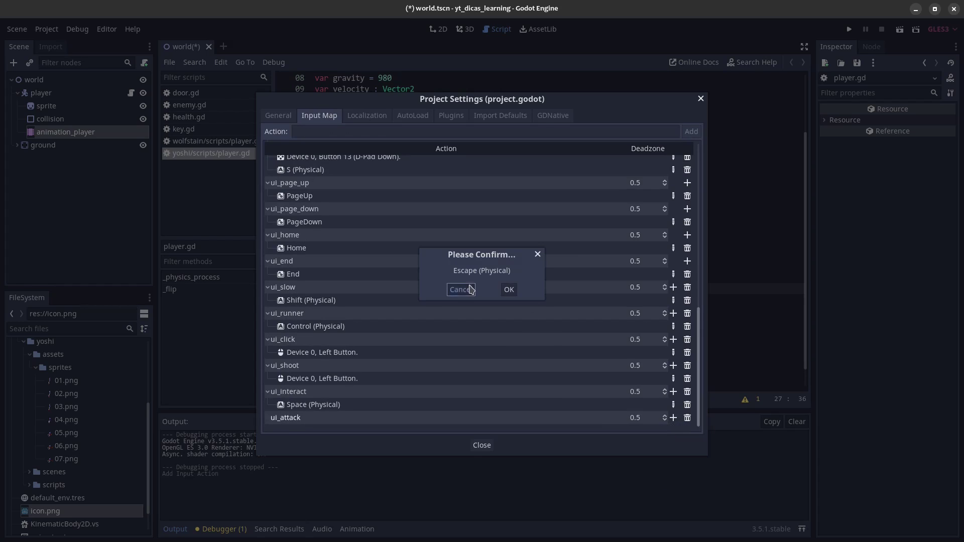
{"action": "left_click", "coordinate": [462, 290]}
{"action": "left_click", "coordinate": [673, 418]}
{"action": "left_click", "coordinate": [681, 477]}
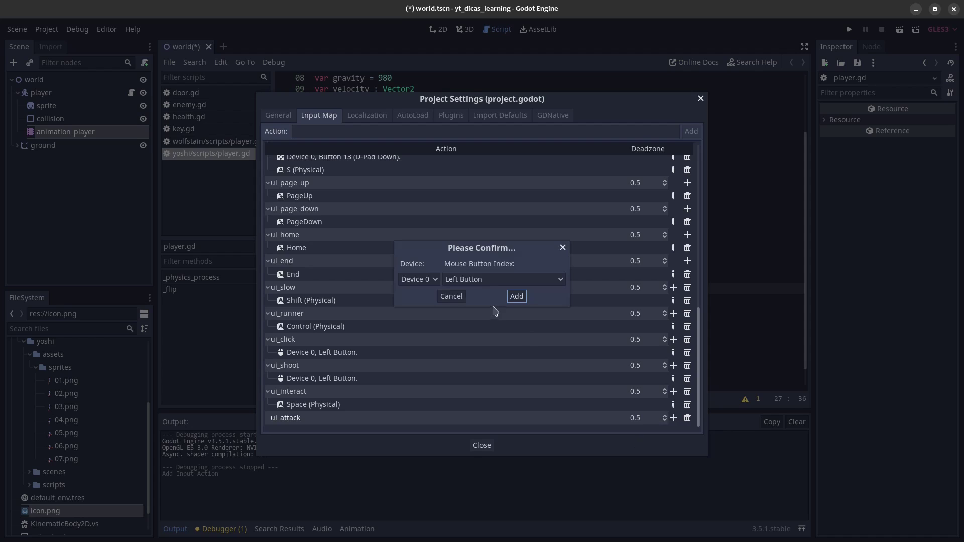
{"action": "left_click", "coordinate": [514, 298]}
{"action": "left_click", "coordinate": [483, 445]}
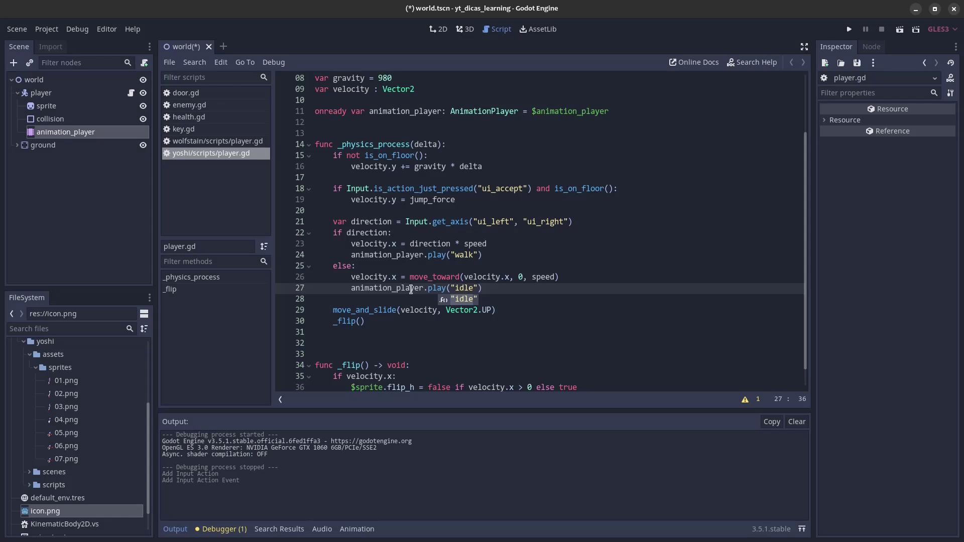
Step: Below the jump code, write the condition if Input.is_action_just_pressed("ui_attack"):
{"action": "scroll", "coordinate": [428, 274], "scroll_direction": "up", "scroll_amount": 1}
{"action": "left_click", "coordinate": [490, 236]}
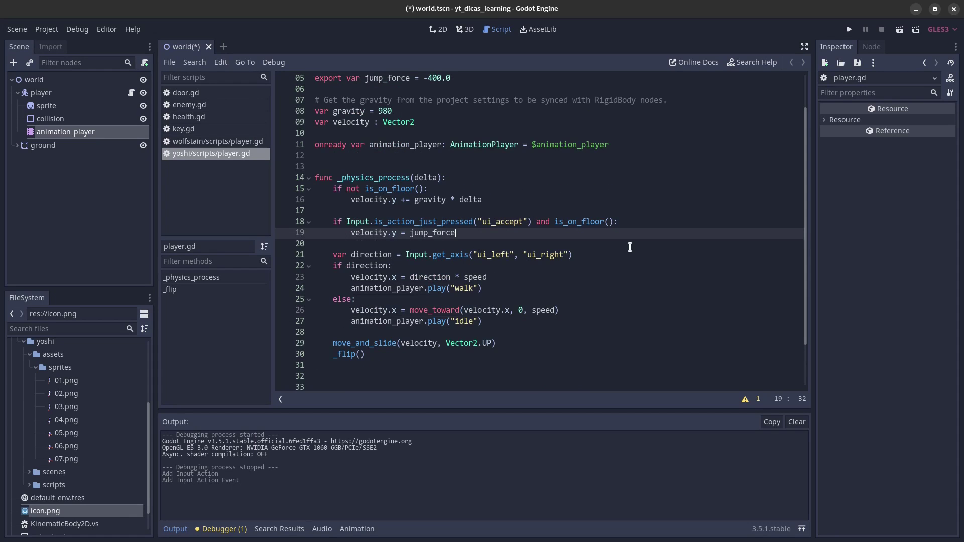
{"action": "key", "text": "Return"}
{"action": "key", "text": "Return"}
{"action": "key", "text": "BackSpace"}
{"action": "type", "text": "if"}
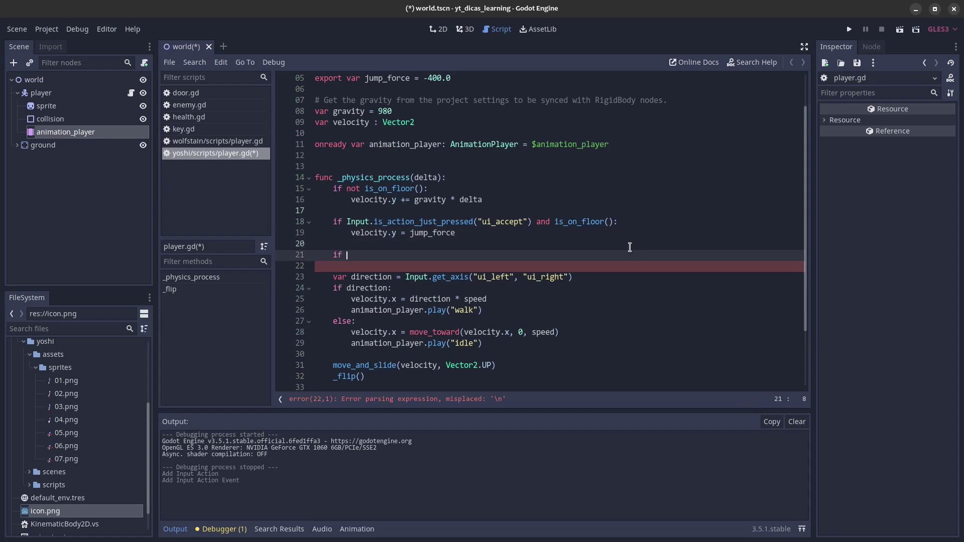
{"action": "type", "text": " Input.i"}
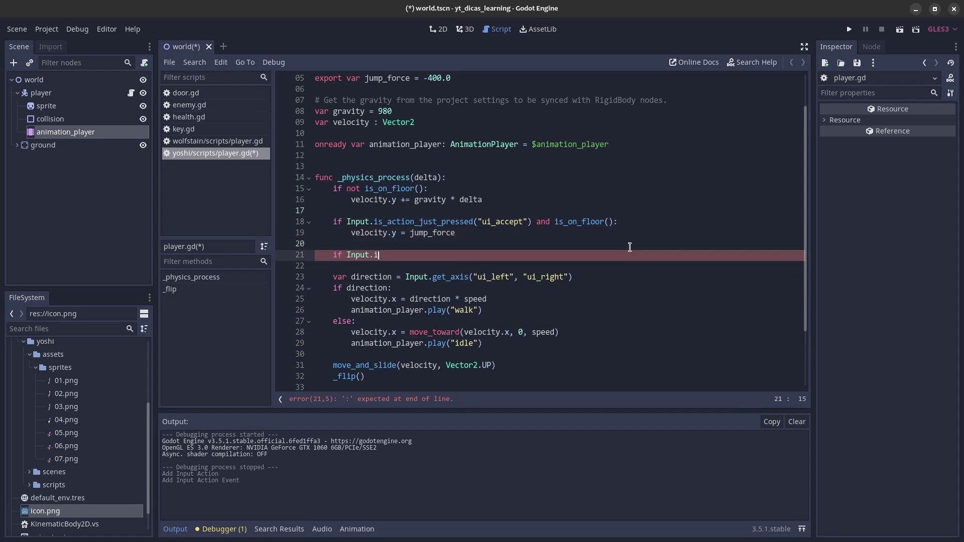
{"action": "type", "text": "sac"}
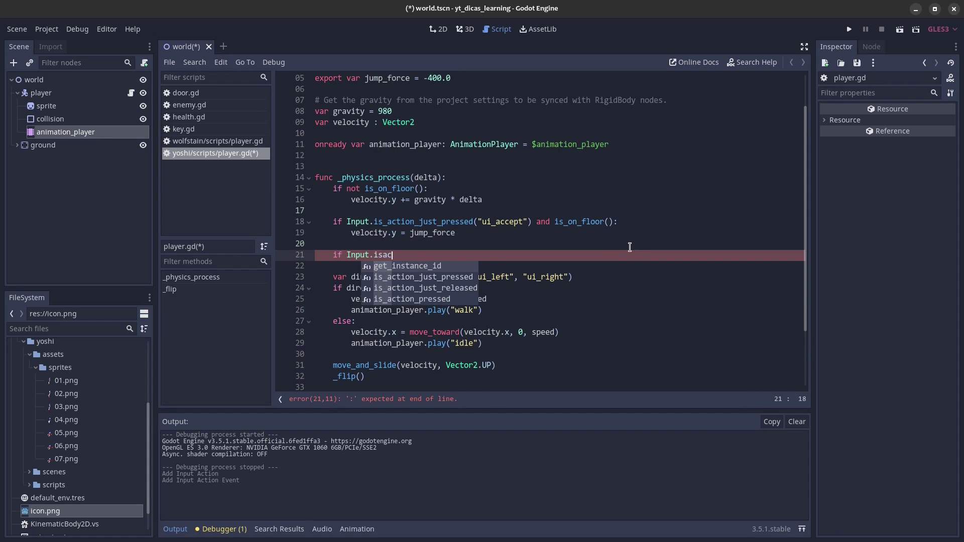
{"action": "type", "text": "j"}
{"action": "key", "text": "Return"}
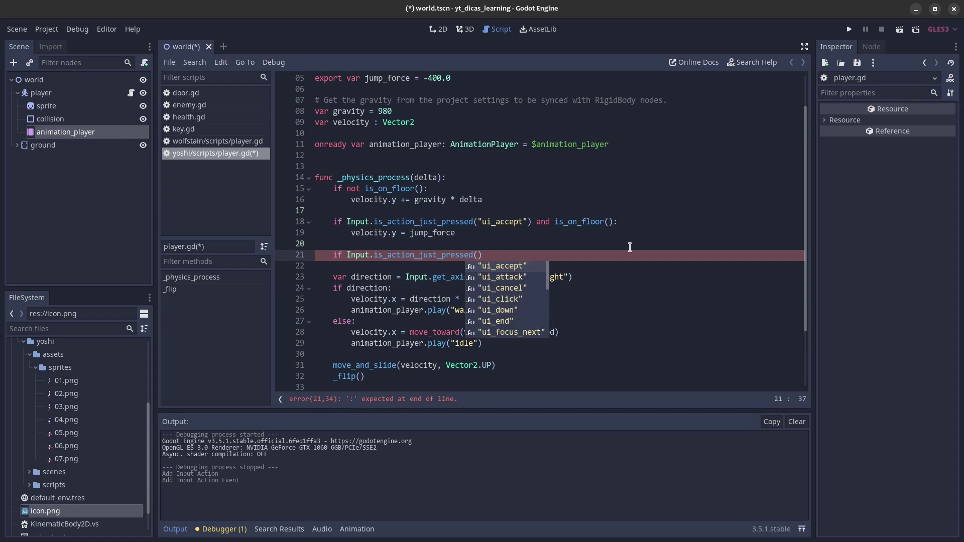
{"action": "type", "text": "\"ui_a"}
{"action": "key", "text": "Return"}
{"action": "type", "text": ")"}
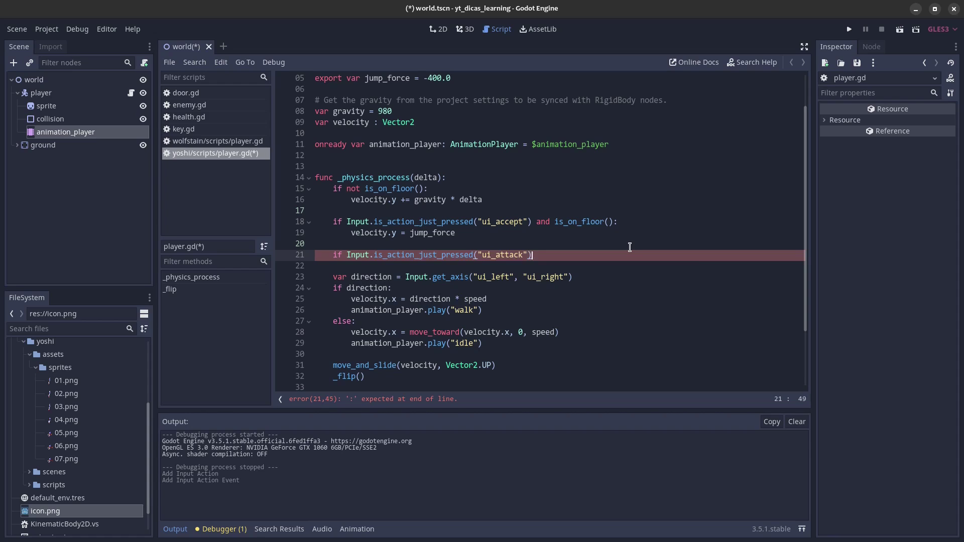
{"action": "type", "text": ":"}
Step: Inside the if, call animation_player.play("attack")
{"action": "key", "text": "Return"}
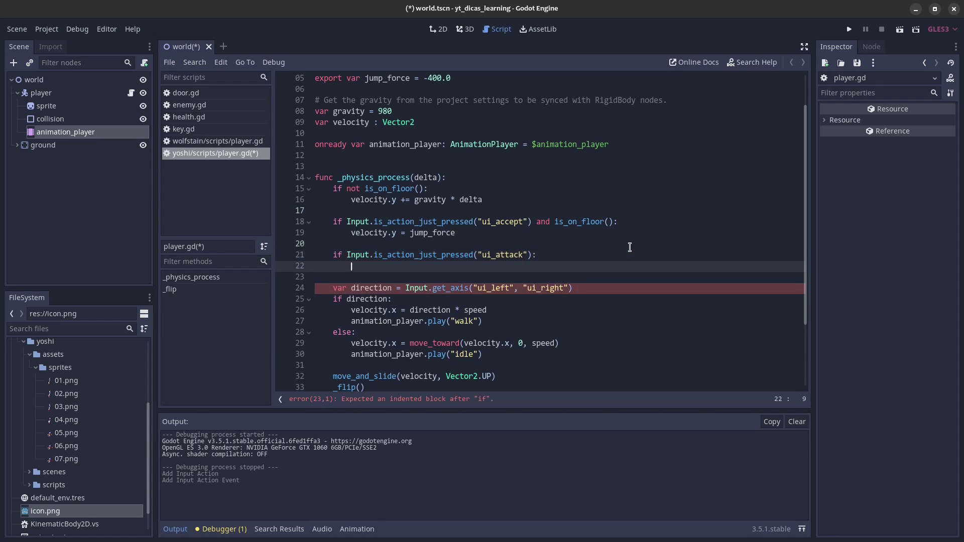
{"action": "type", "text": "anima"}
{"action": "key", "text": "Return"}
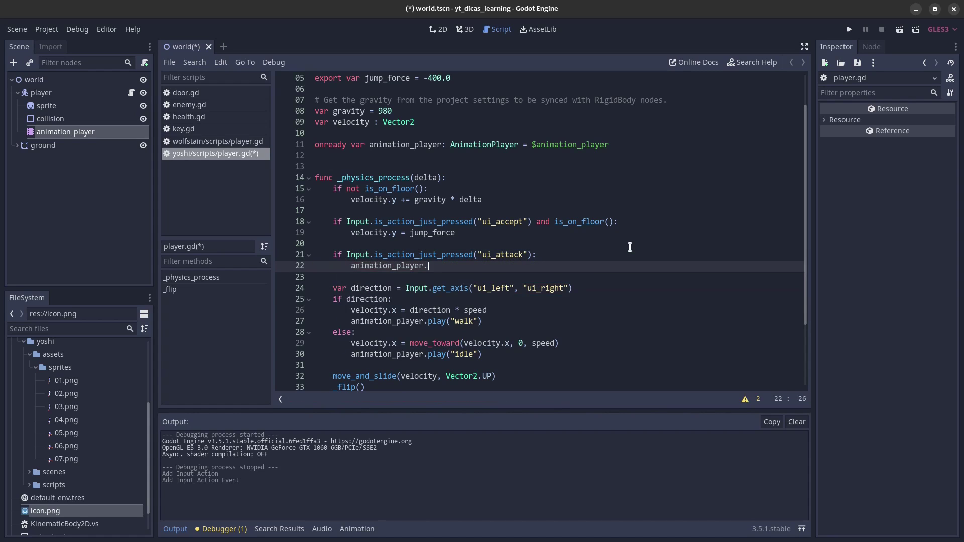
{"action": "key", "text": "Return"}
{"action": "key", "text": "Down"}
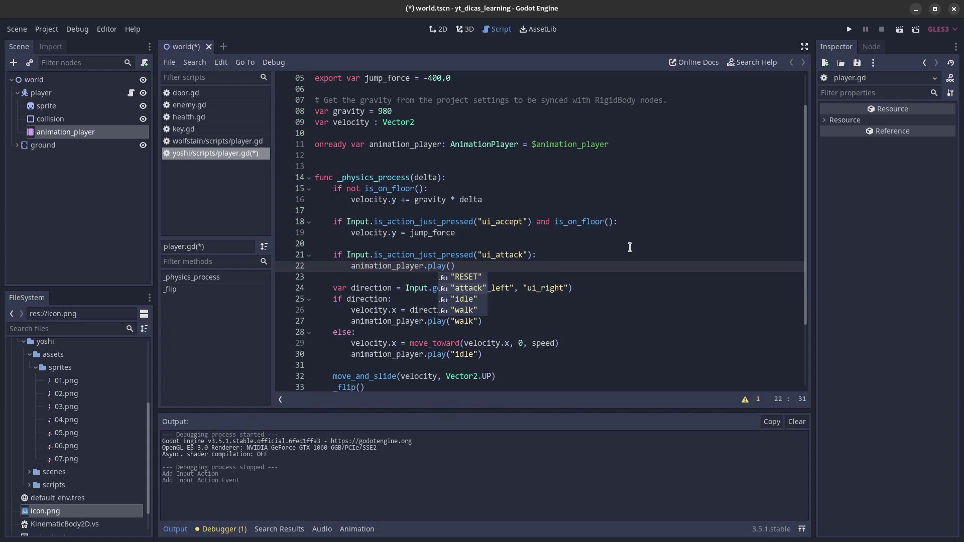
{"action": "key", "text": "Return"}
Step: Start a new line after the velocity declaration for a new variable
{"action": "left_click", "coordinate": [630, 247]}
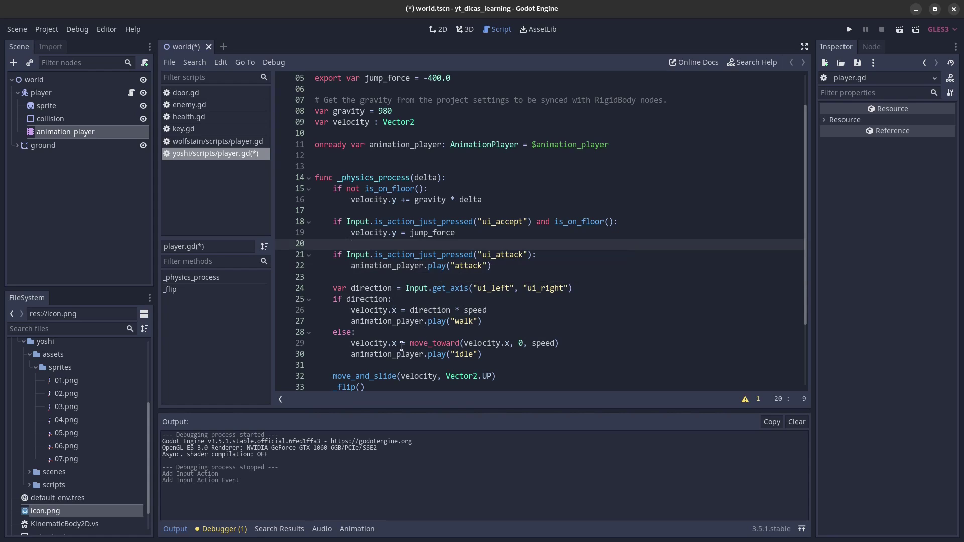
{"action": "left_click", "coordinate": [435, 116]}
{"action": "key", "text": "Return"}
Step: Declare `var action : bool` and add an `if not action:` guard below the attack code
{"action": "type", "text": "var action : b"}
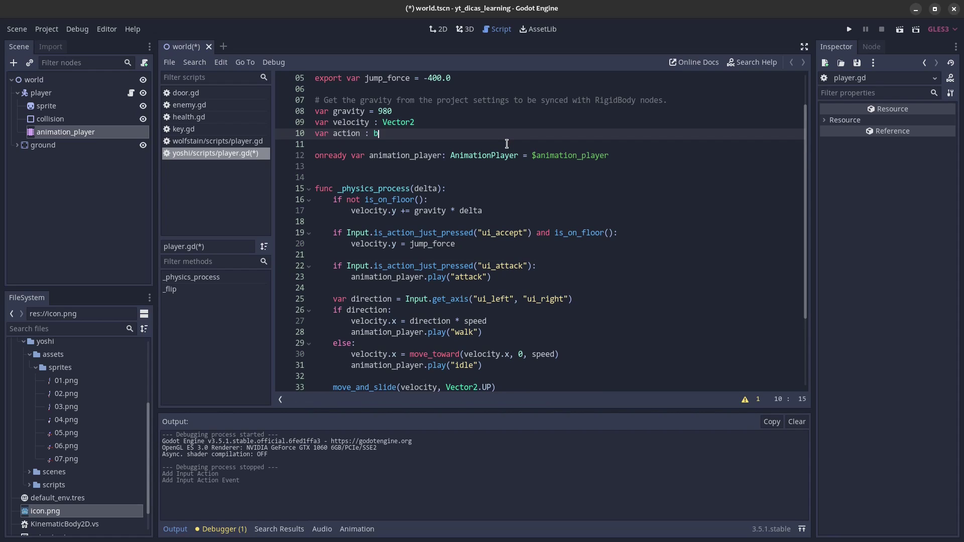
{"action": "type", "text": "o"}
{"action": "key", "text": "Return"}
{"action": "scroll", "coordinate": [481, 311], "scroll_direction": "down", "scroll_amount": 1}
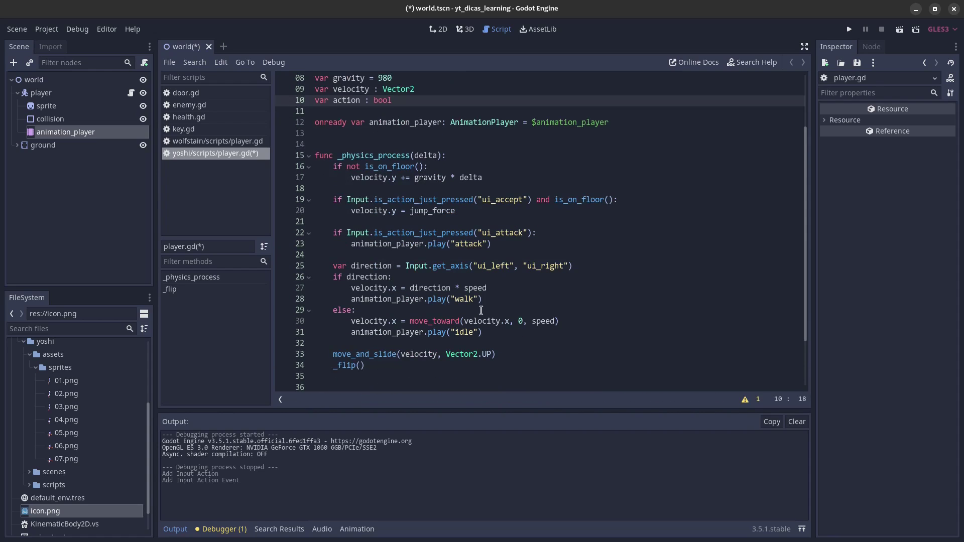
{"action": "left_click", "coordinate": [449, 255]}
{"action": "key", "text": "Return"}
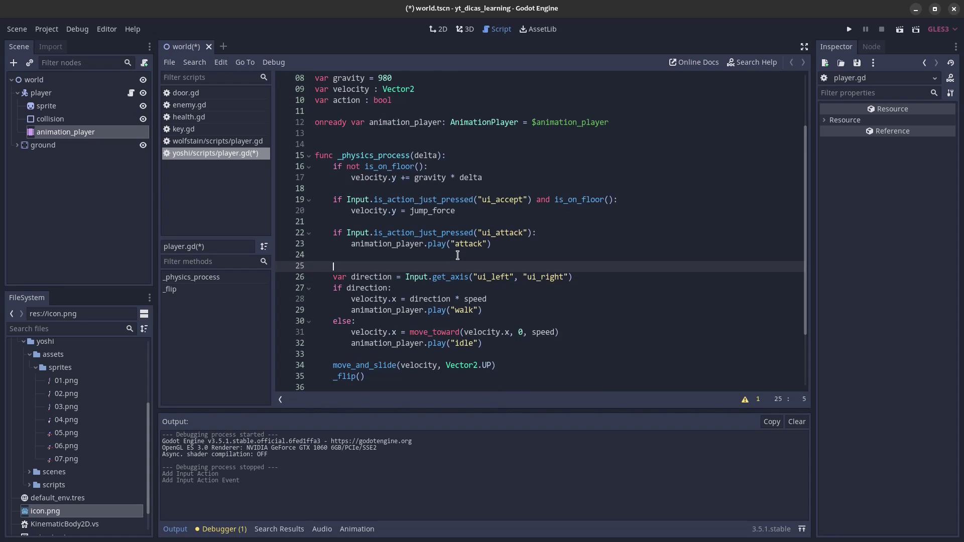
{"action": "type", "text": "if ac"}
{"action": "key", "text": "BackSpace"}
{"action": "type", "text": "not ac"}
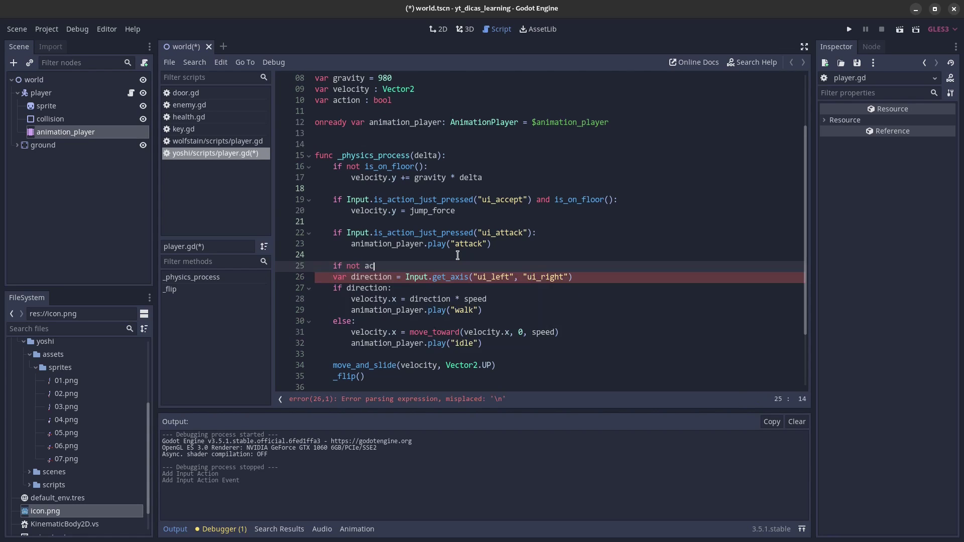
{"action": "key", "text": "Down"}
{"action": "key", "text": "Return"}
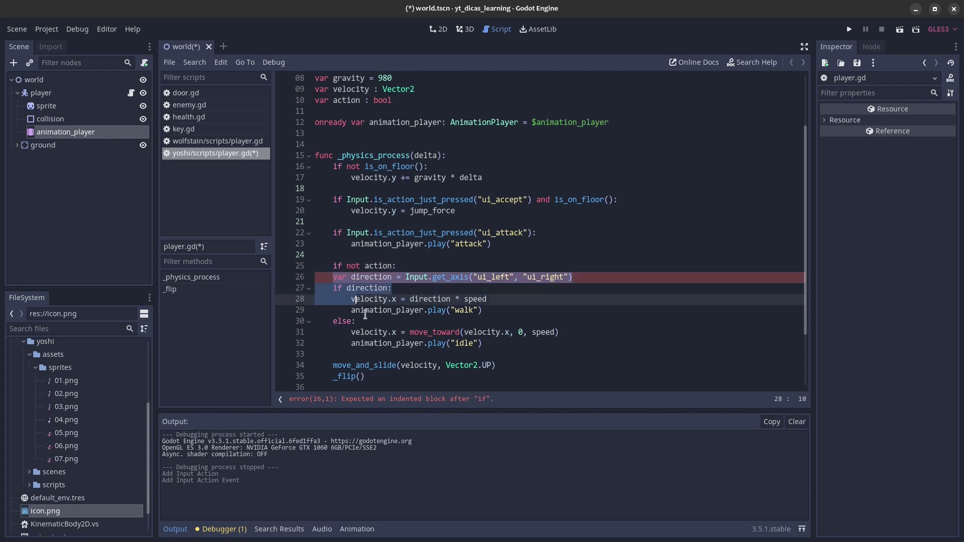
Step: Indent the movement code under the not-action guard and save
{"action": "left_click_drag", "start_coordinate": [331, 277], "coordinate": [484, 343]}
{"action": "key", "text": "Tab"}
{"action": "left_click", "coordinate": [445, 245]}
{"action": "key", "text": "ctrl+s"}
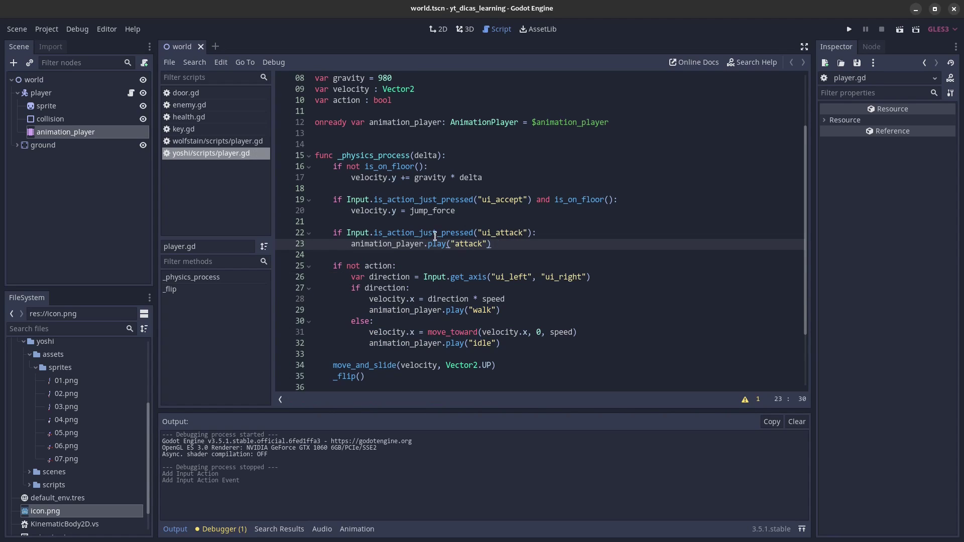
Step: Add `action = true` right after the attack animation call
{"action": "key", "text": "Return"}
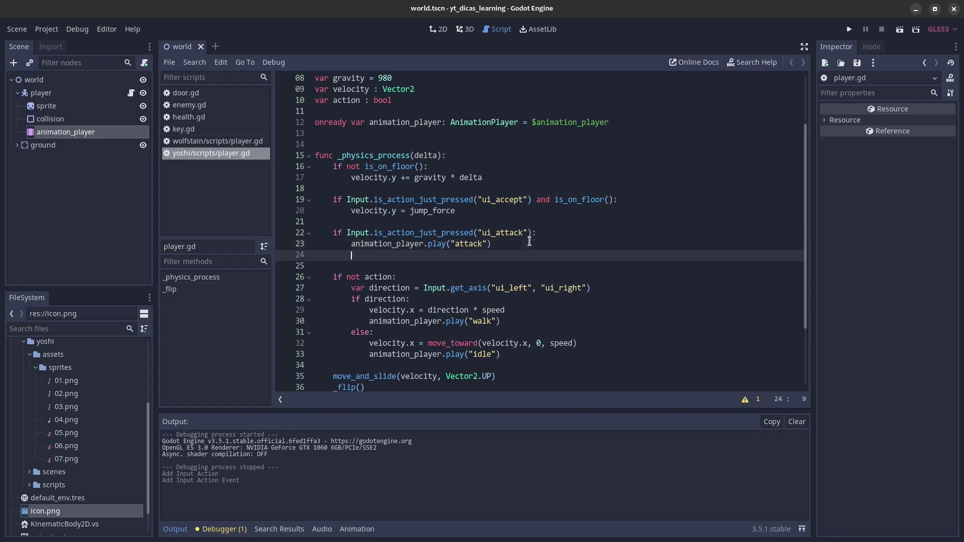
{"action": "type", "text": "action"}
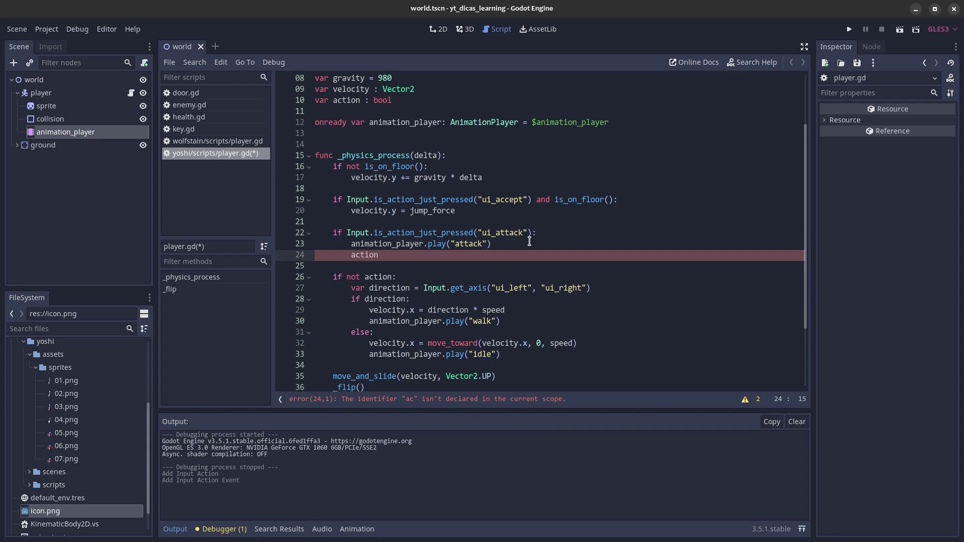
{"action": "type", "text": " = true"}
{"action": "scroll", "coordinate": [529, 242], "scroll_direction": "down", "scroll_amount": 3}
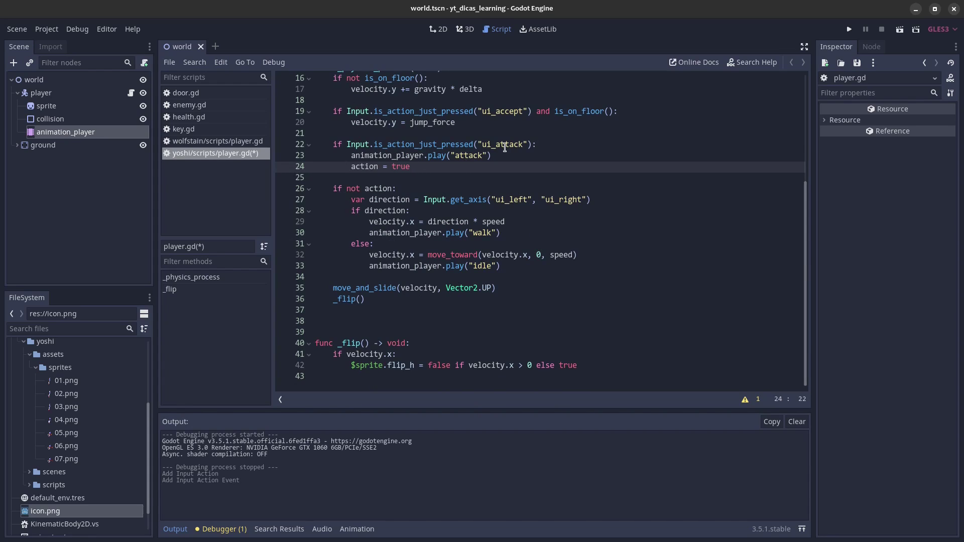
{"action": "left_click", "coordinate": [81, 132]}
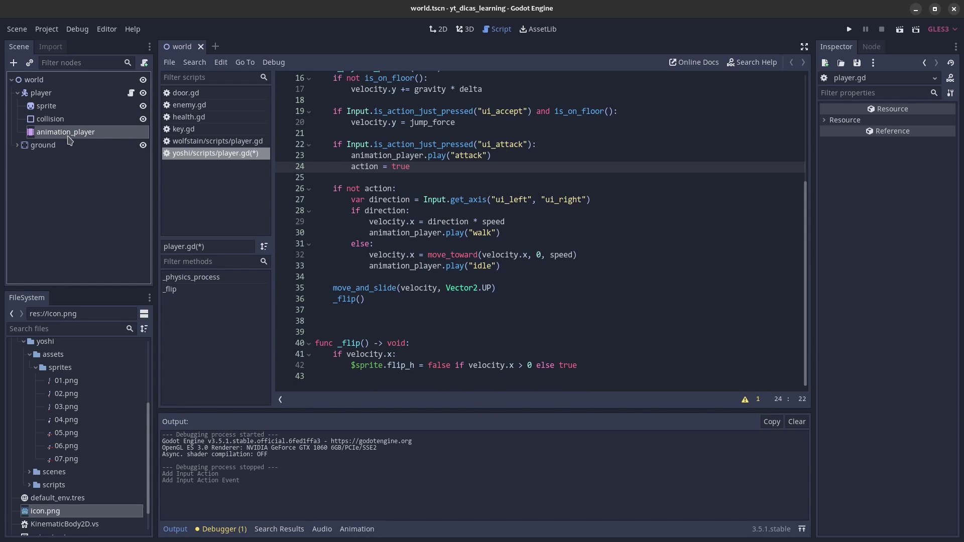
Step: Connect animation_player's animation_finished signal to the player script from the Node tab's Signals
{"action": "left_click", "coordinate": [873, 47]}
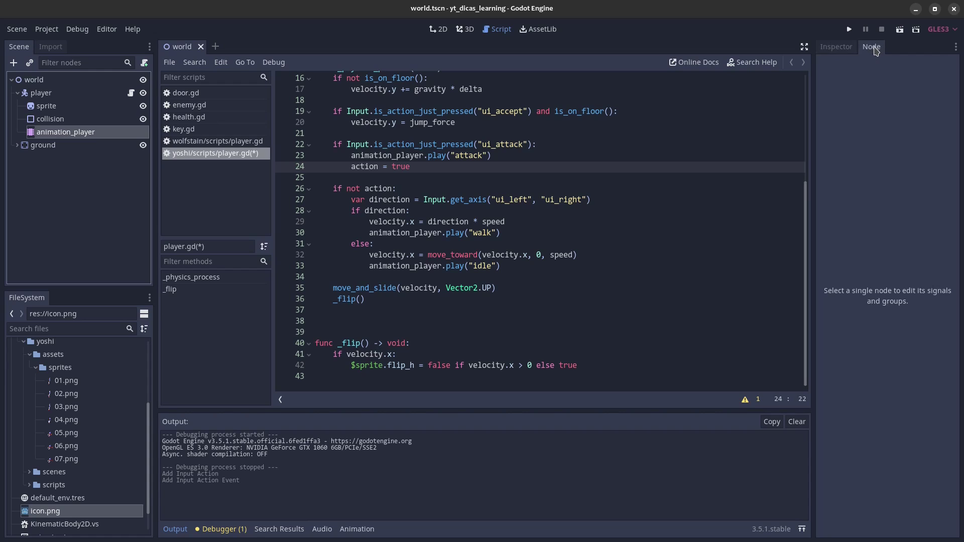
{"action": "left_click", "coordinate": [93, 119]}
{"action": "left_click", "coordinate": [100, 132]}
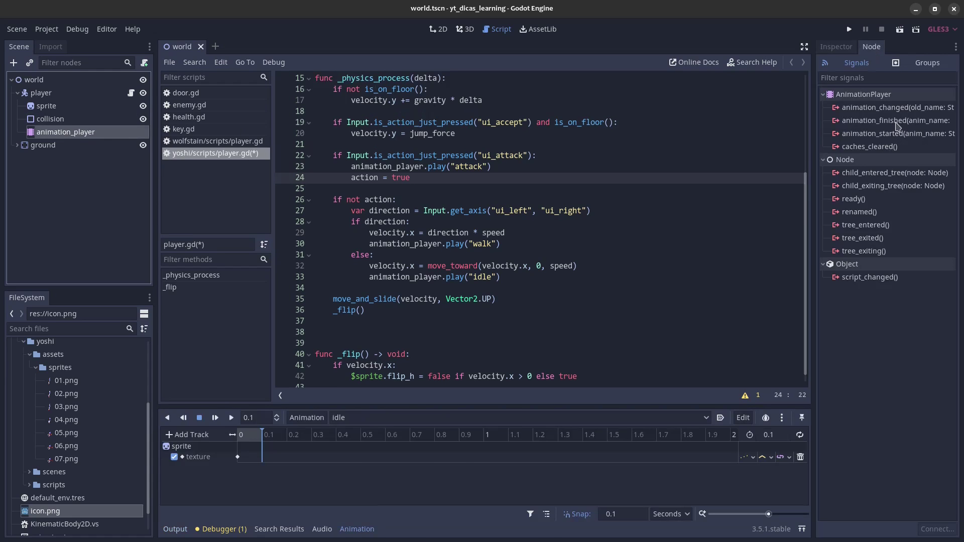
{"action": "double_click", "coordinate": [898, 125]}
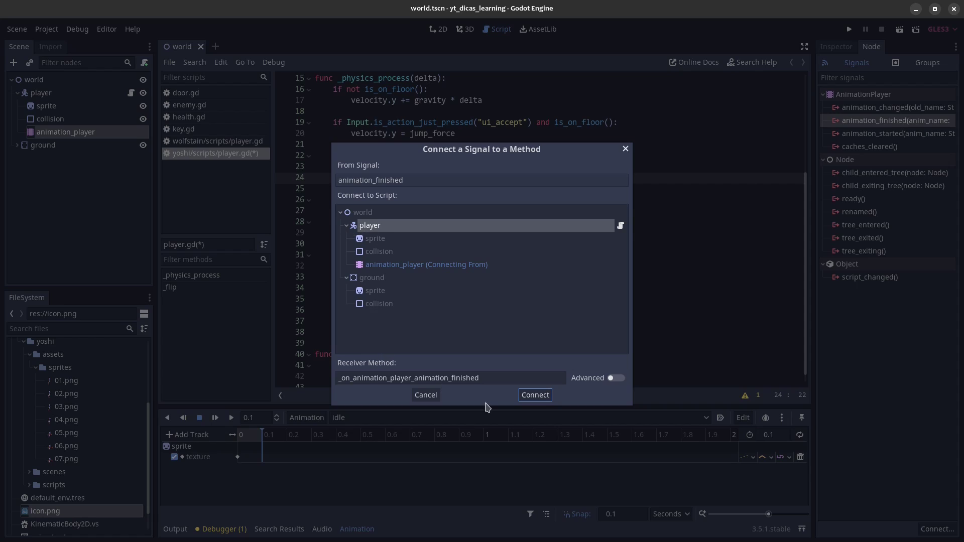
{"action": "left_click", "coordinate": [544, 401]}
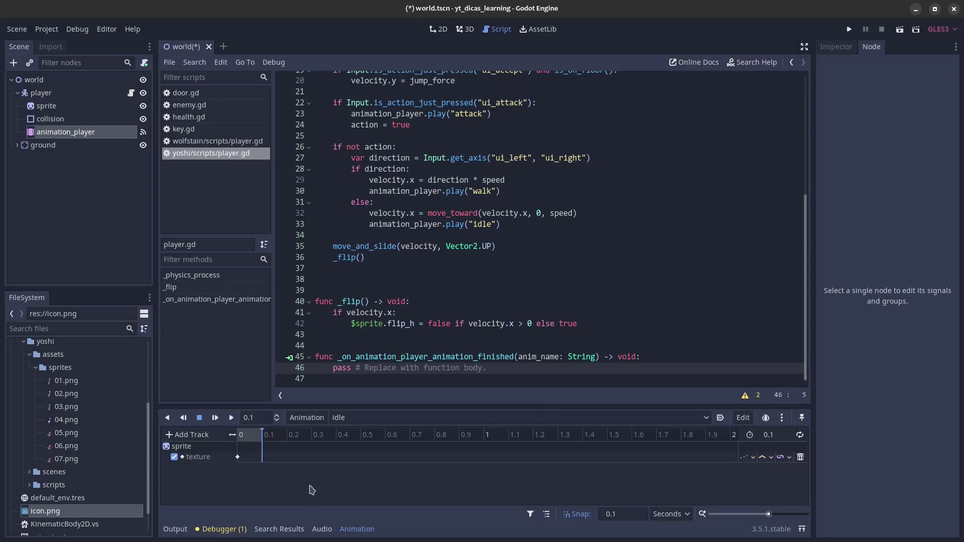
Step: Replace the handler's pass with an anim_name.match("attack") check
{"action": "left_click_drag", "start_coordinate": [333, 368], "coordinate": [513, 371]}
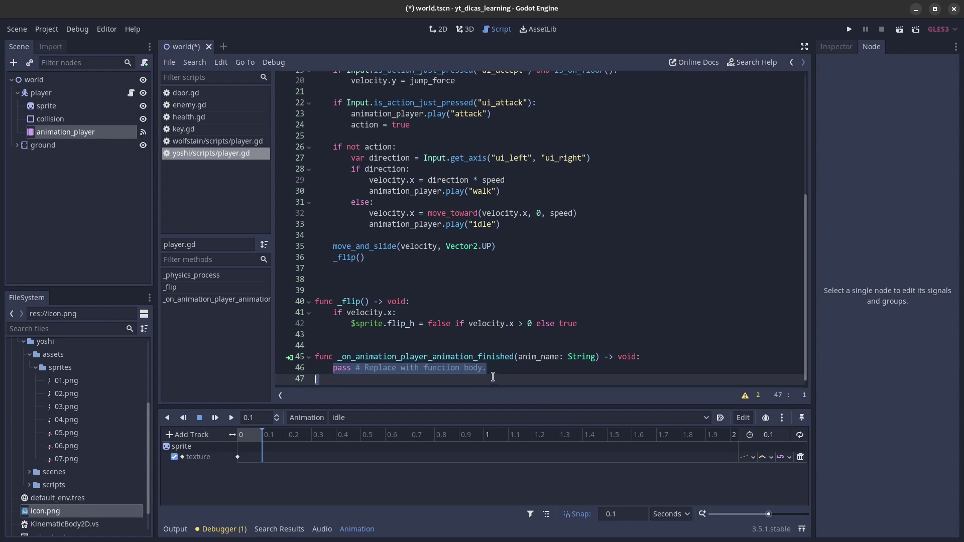
{"action": "type", "text": "if "}
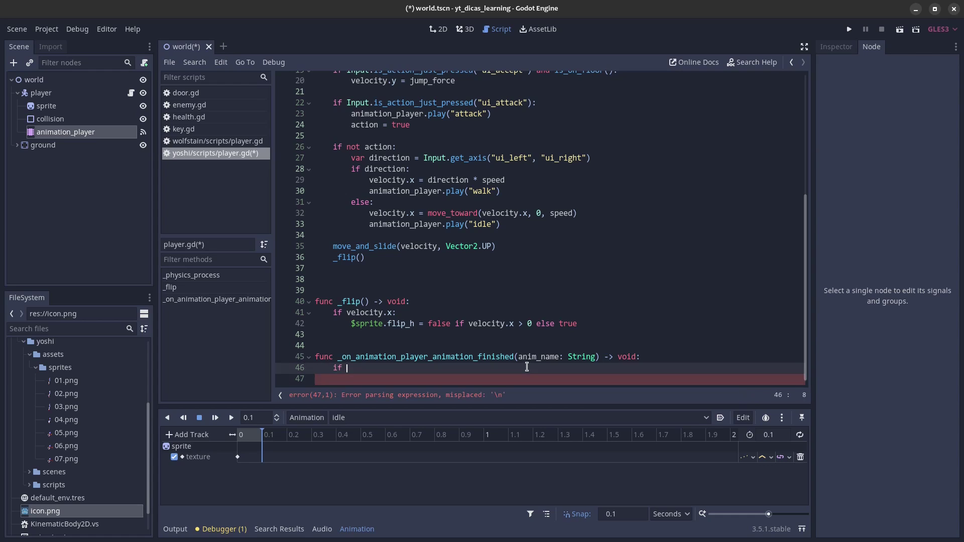
{"action": "type", "text": "anim"}
{"action": "key", "text": "Return"}
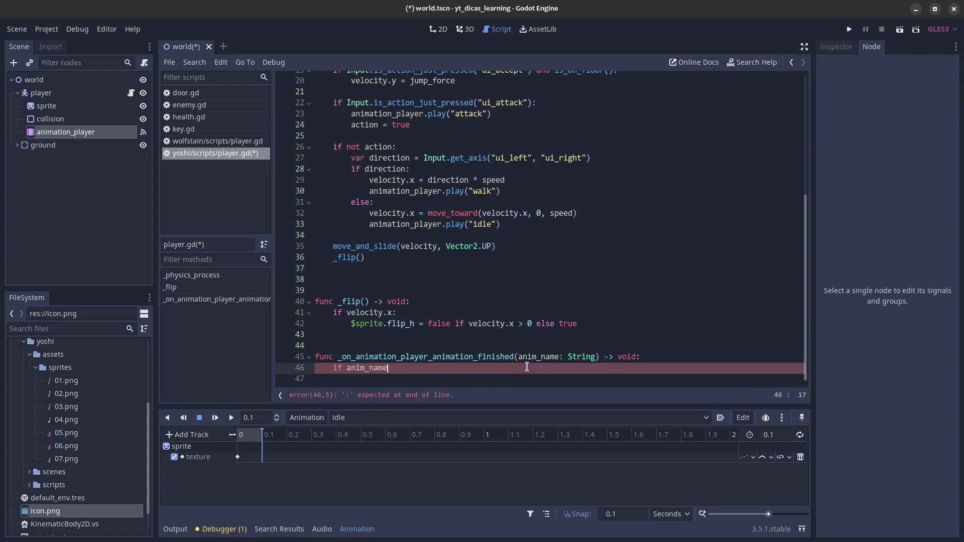
{"action": "type", "text": ".ma"}
{"action": "key", "text": "Return"}
{"action": "type", "text": "\"attac"}
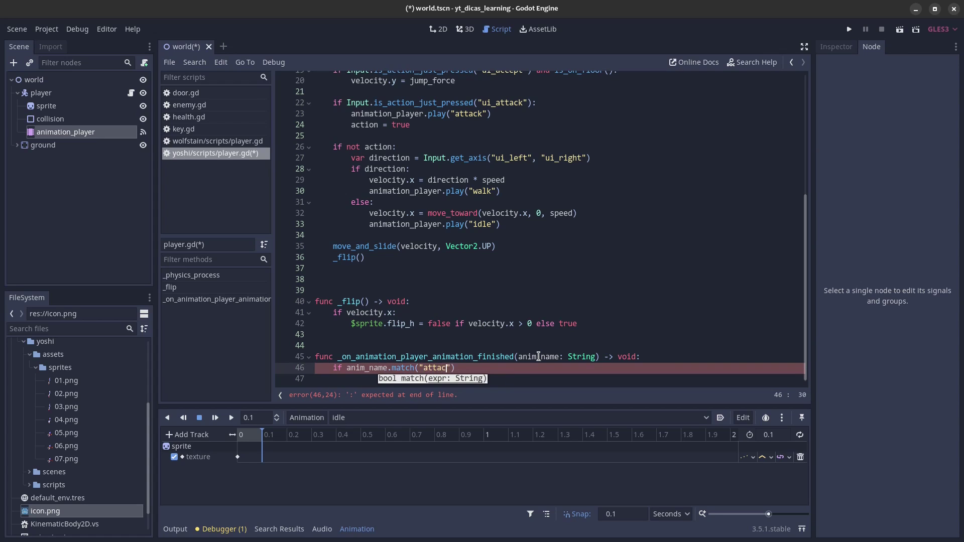
{"action": "type", "text": "k"}
{"action": "left_click", "coordinate": [348, 422]}
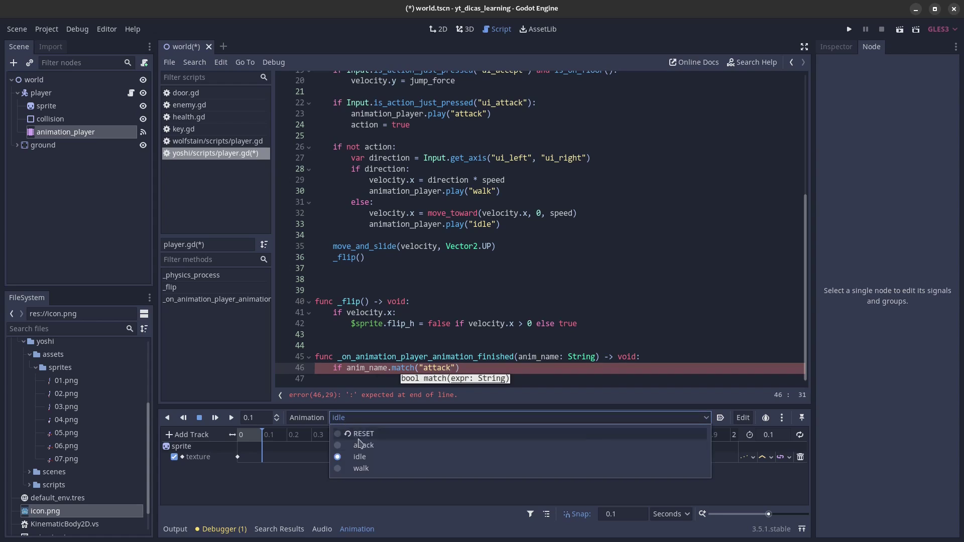
{"action": "left_click", "coordinate": [468, 374]}
{"action": "left_click", "coordinate": [469, 370]}
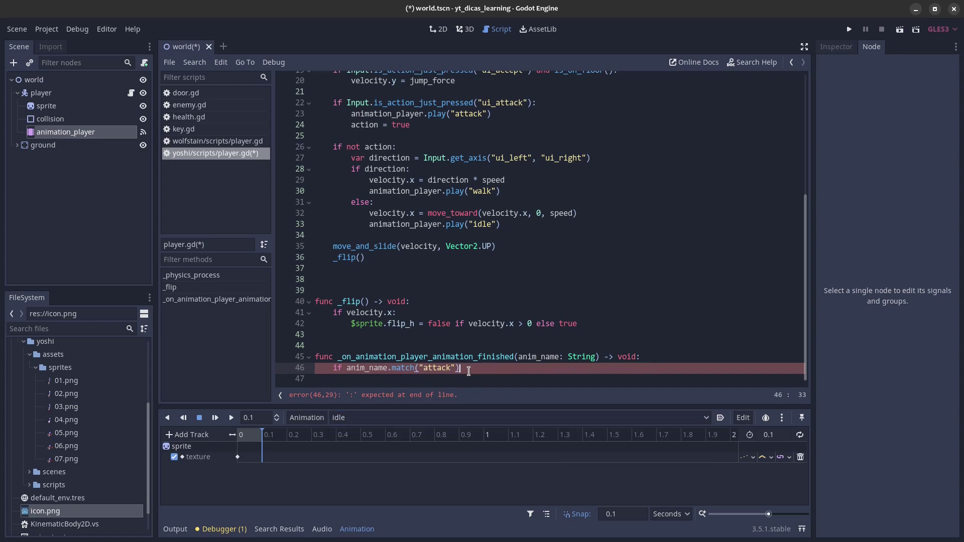
Step: Finish the if with a colon and an indented `action = false`, then save and run the scene
{"action": "type", "text": ":"}
{"action": "key", "text": "Return"}
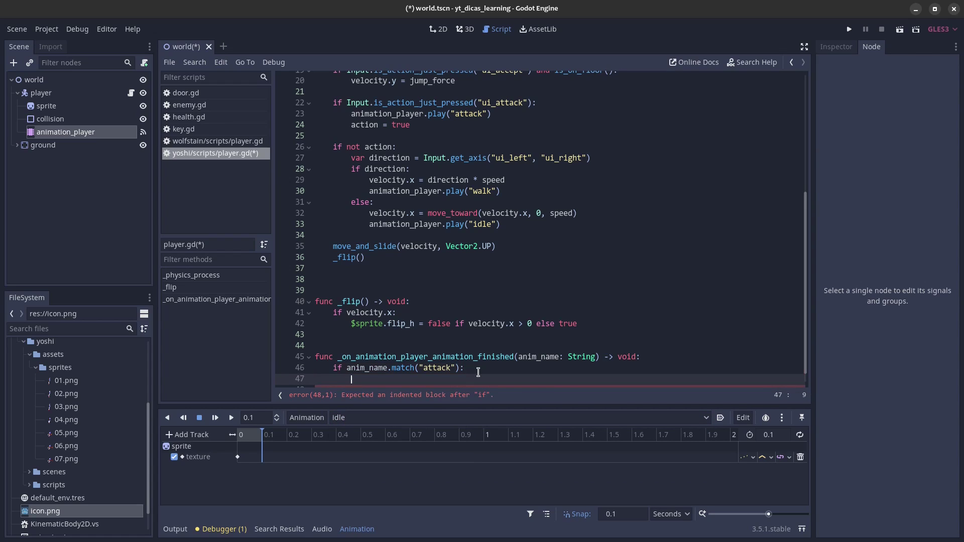
{"action": "type", "text": "ac"}
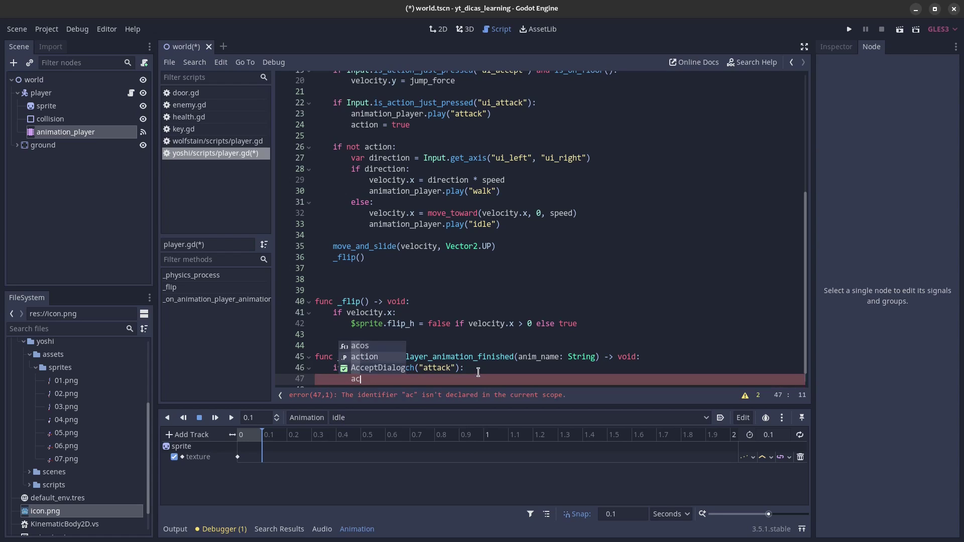
{"action": "key", "text": "Down"}
{"action": "key", "text": "Return"}
{"action": "type", "text": "fa"}
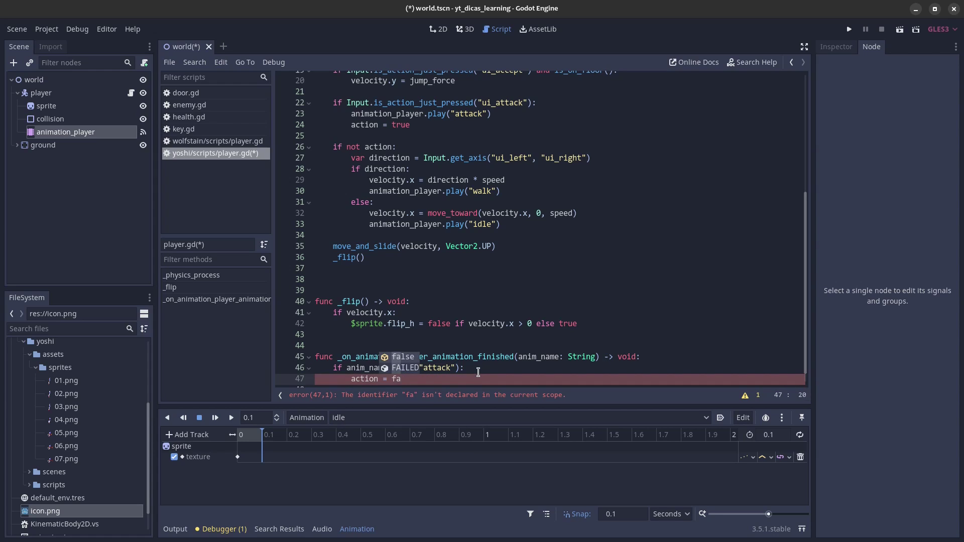
{"action": "key", "text": "Return"}
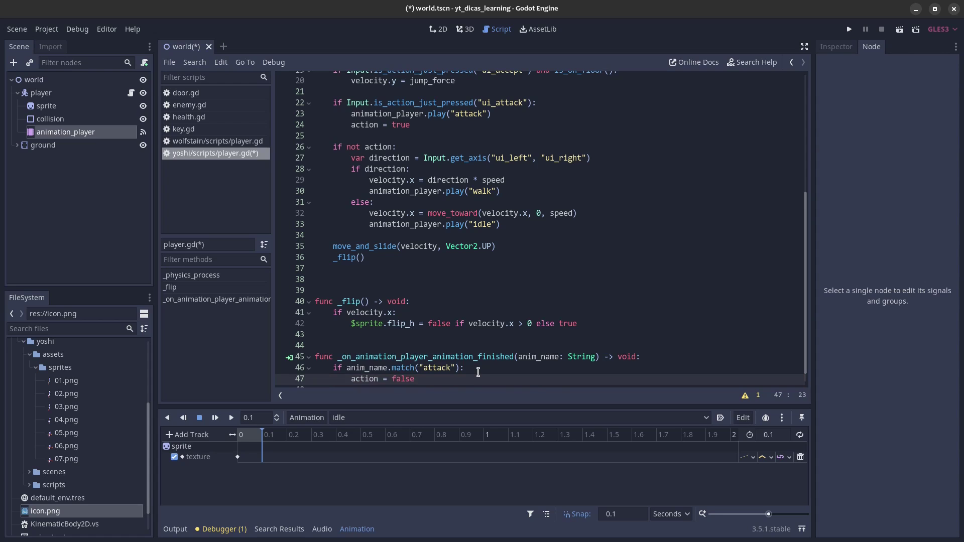
{"action": "scroll", "coordinate": [434, 349], "scroll_direction": "up", "scroll_amount": 3}
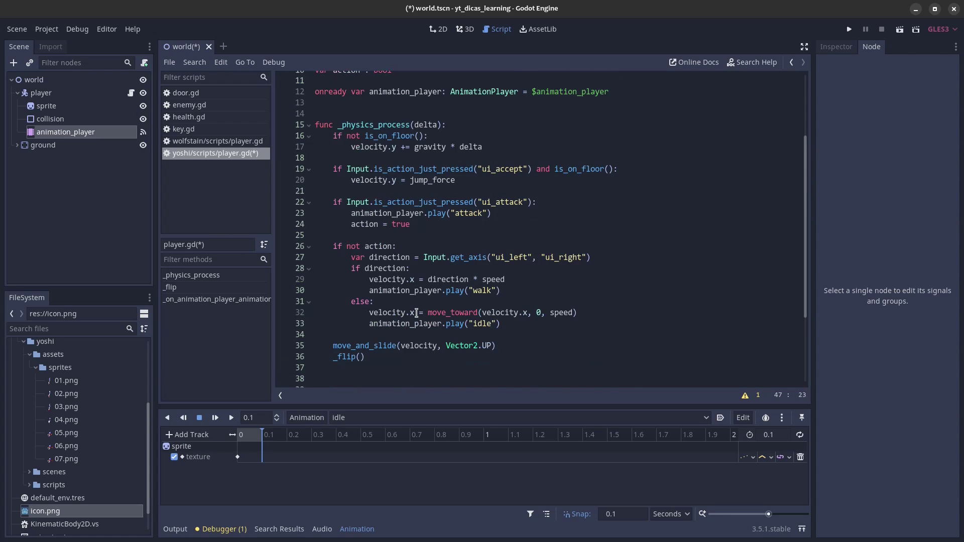
{"action": "left_click", "coordinate": [900, 30]}
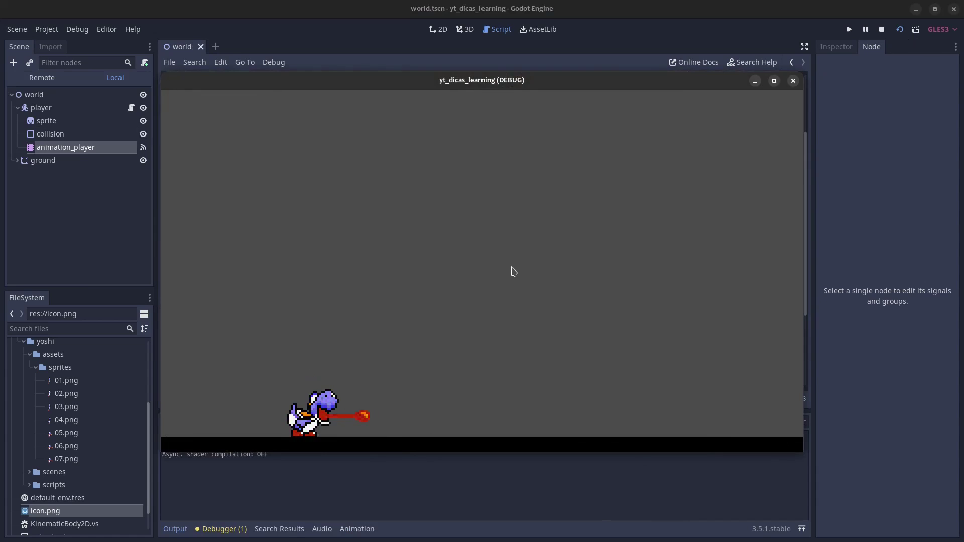
Step: Walk Yoshi left and right with the arrow keys and attack with space both ways, then close the game
{"action": "key", "text": "Right"}
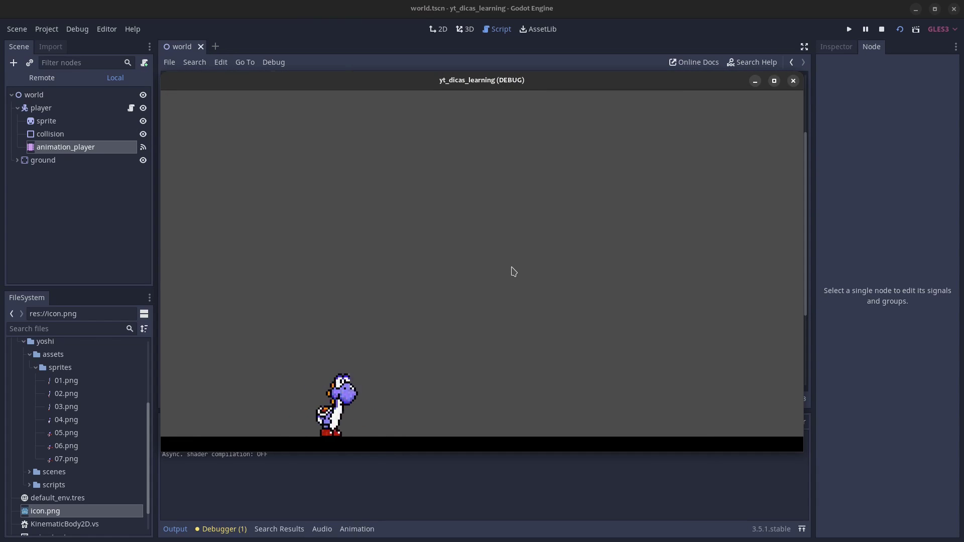
{"action": "key", "text": "Left"}
{"action": "key", "text": "space"}
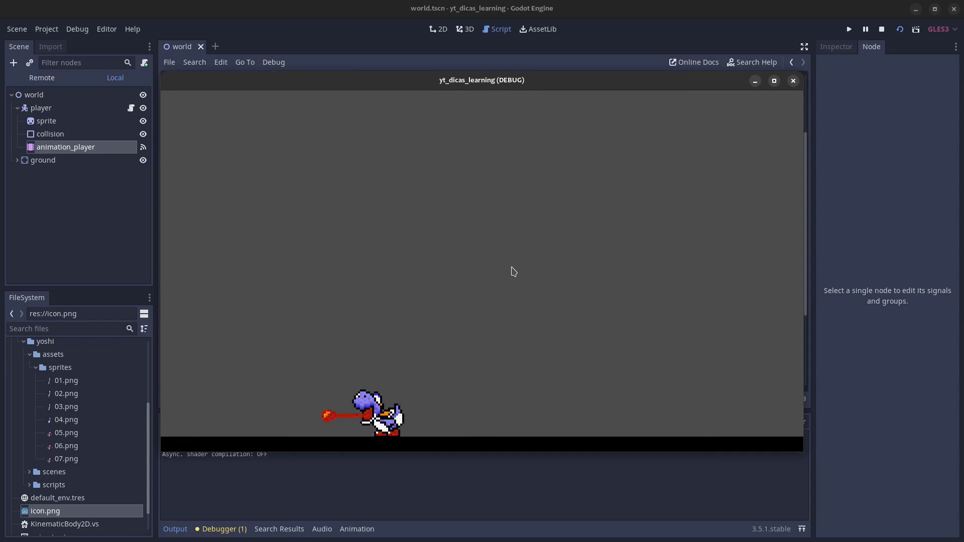
{"action": "key", "text": "Left"}
{"action": "key", "text": "Right"}
{"action": "key", "text": "space"}
{"action": "key", "text": "Left"}
{"action": "key", "text": "space"}
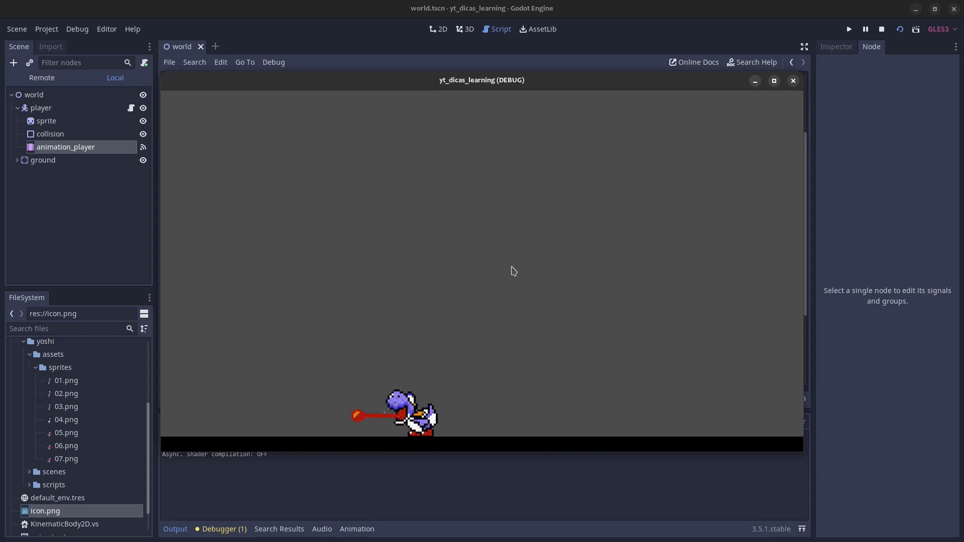
{"action": "key", "text": "Right"}
{"action": "key", "text": "space"}
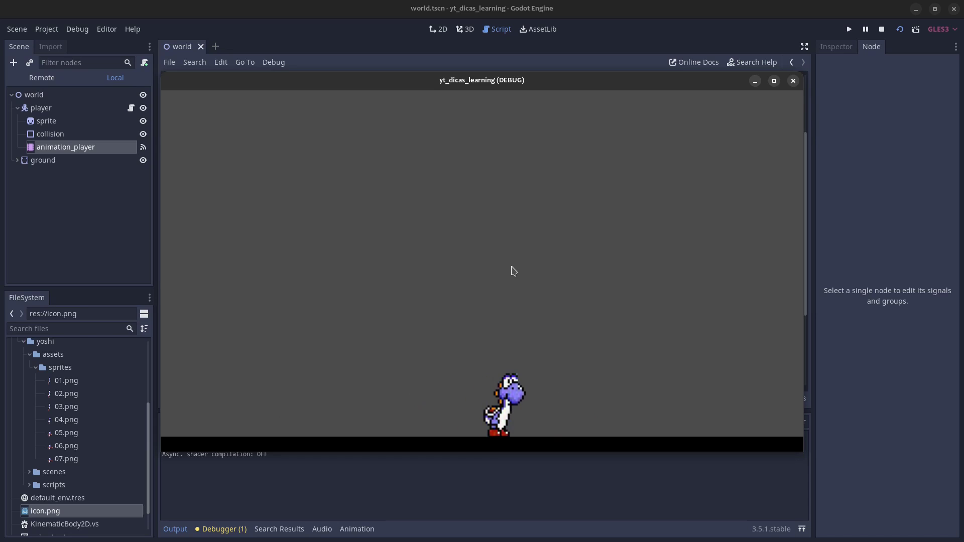
{"action": "left_click", "coordinate": [794, 82]}
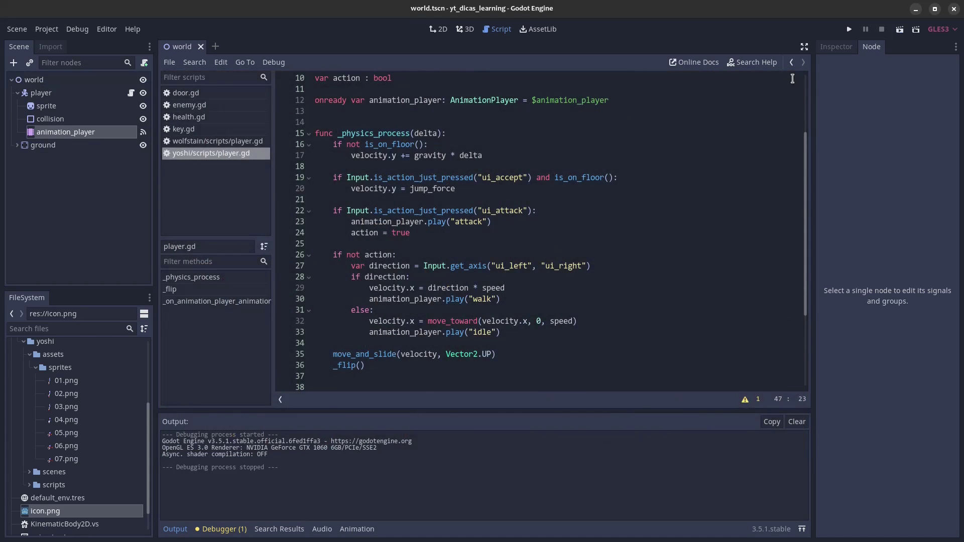
Step: Add `velocity.x = 0` under `action = true` so Yoshi stops while attacking
{"action": "left_click", "coordinate": [419, 234]}
{"action": "key", "text": "Return"}
{"action": "type", "text": "ve"}
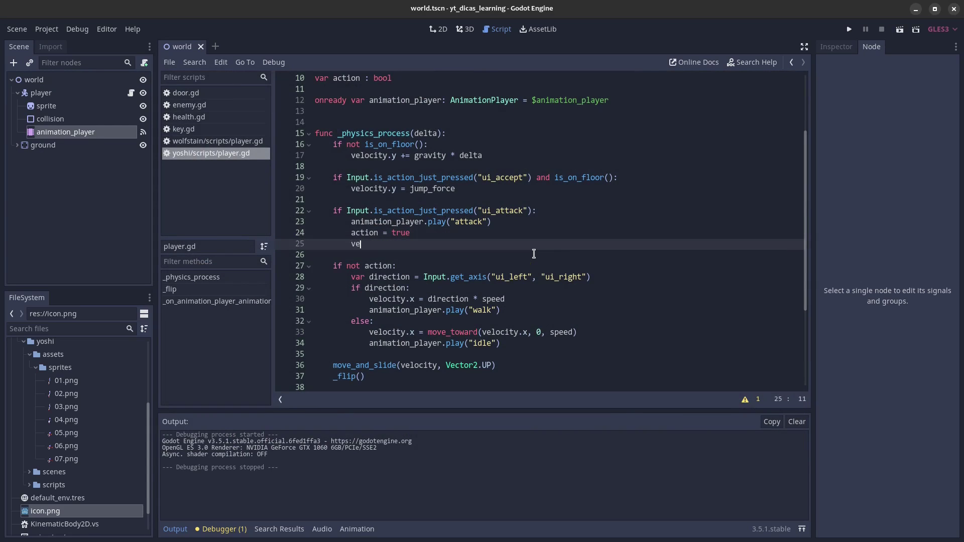
{"action": "type", "text": "locity.x = "}
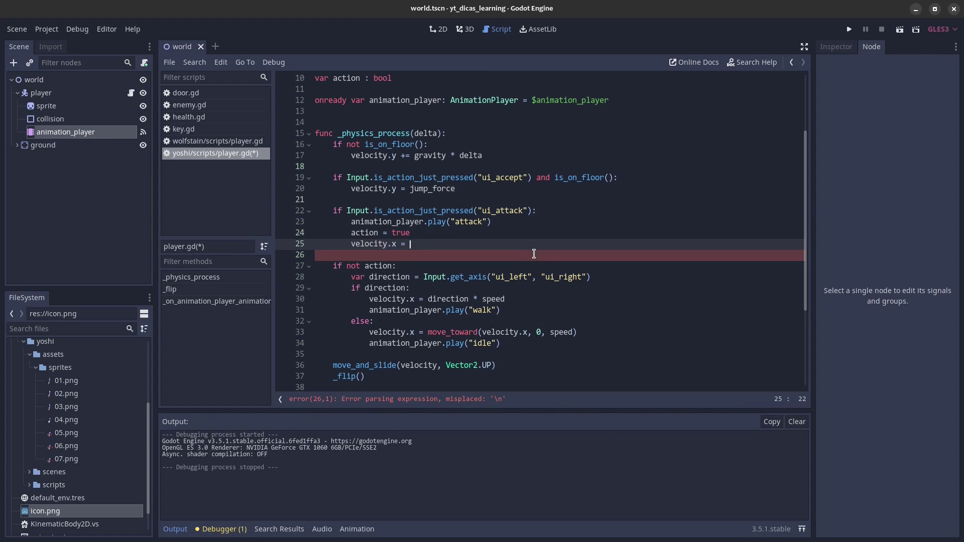
{"action": "type", "text": "0"}
Step: Rerun the scene, test walking and attacking both ways, then close the game
{"action": "left_click", "coordinate": [900, 29]}
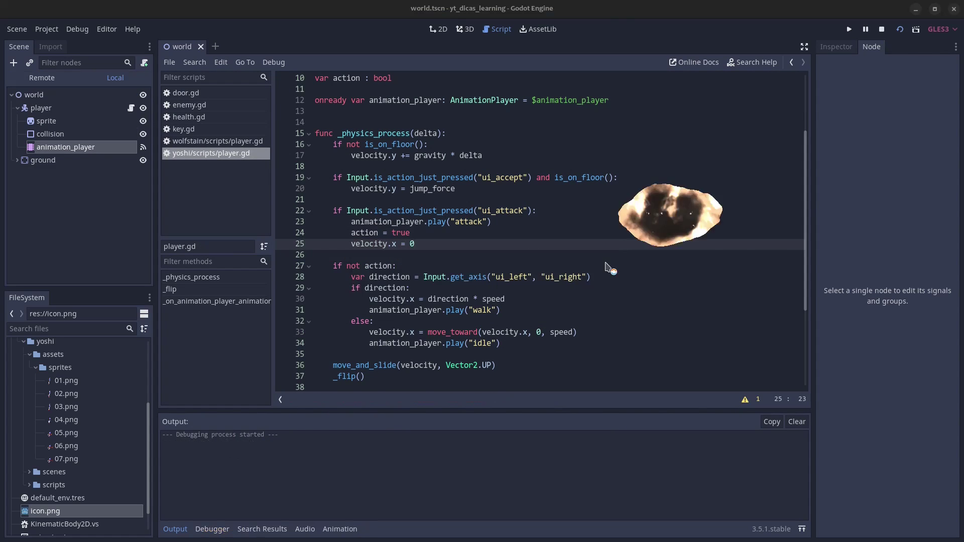
{"action": "key", "text": "Right"}
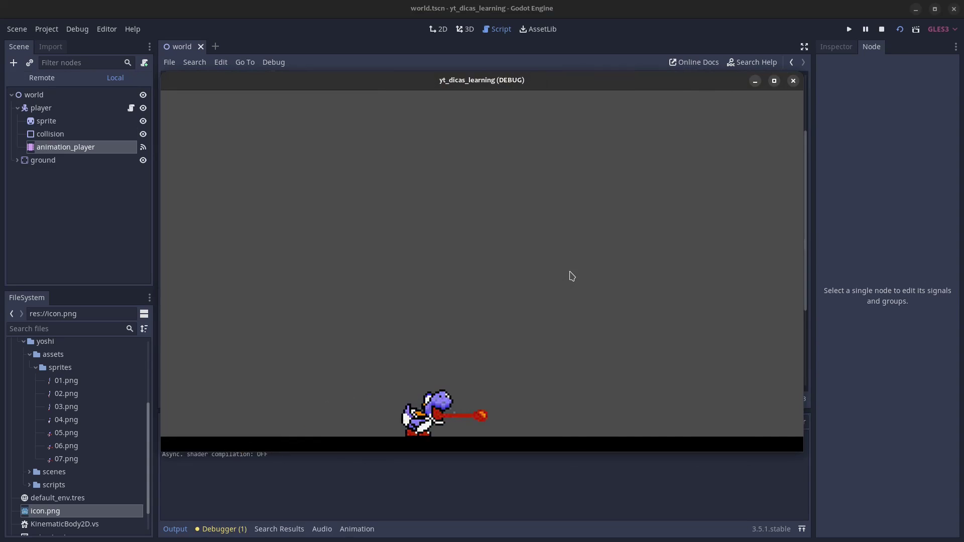
{"action": "key", "text": "Left"}
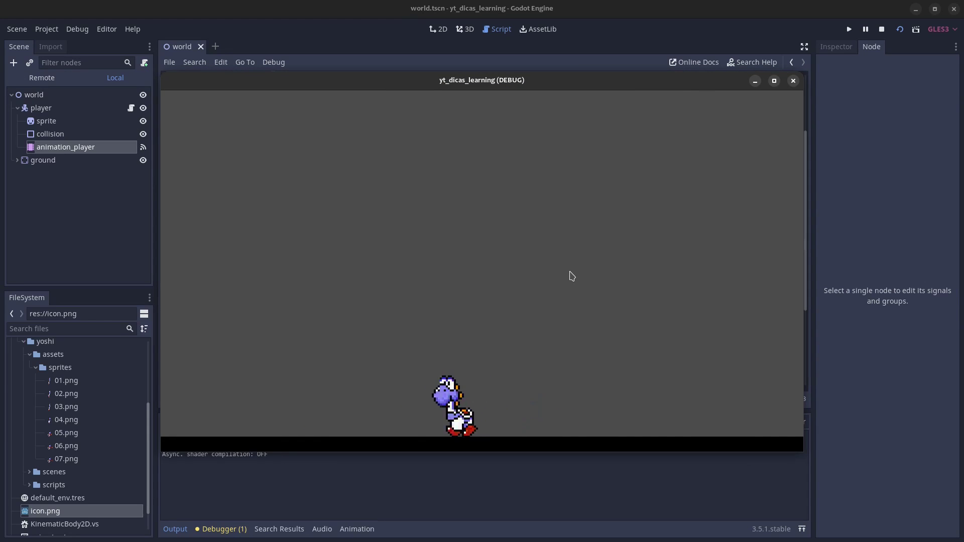
{"action": "key", "text": "Left"}
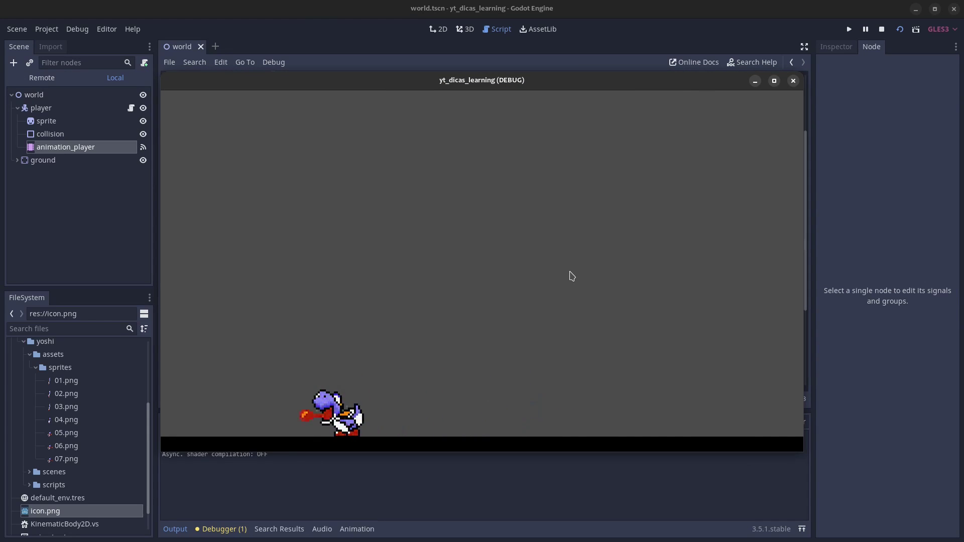
{"action": "left_click", "coordinate": [793, 81]}
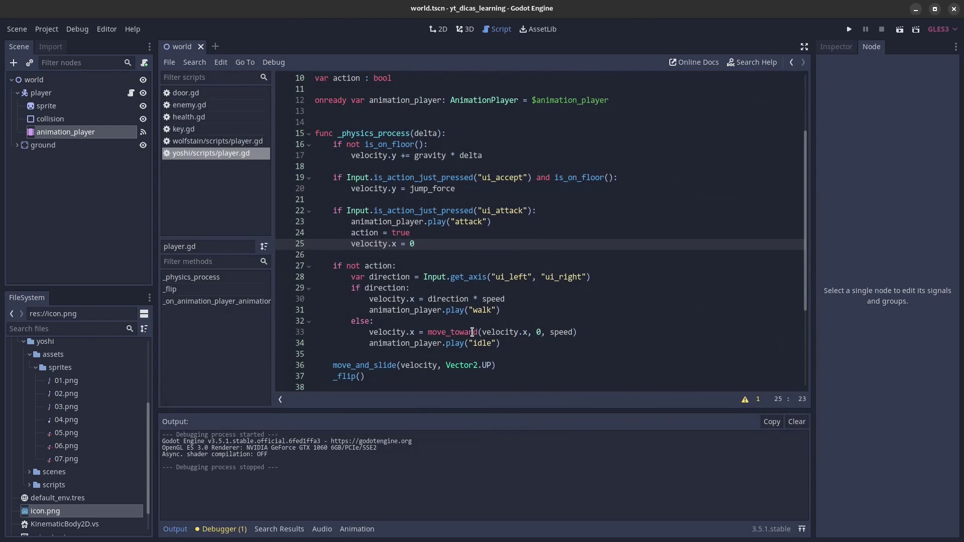
{"action": "left_click", "coordinate": [48, 81]}
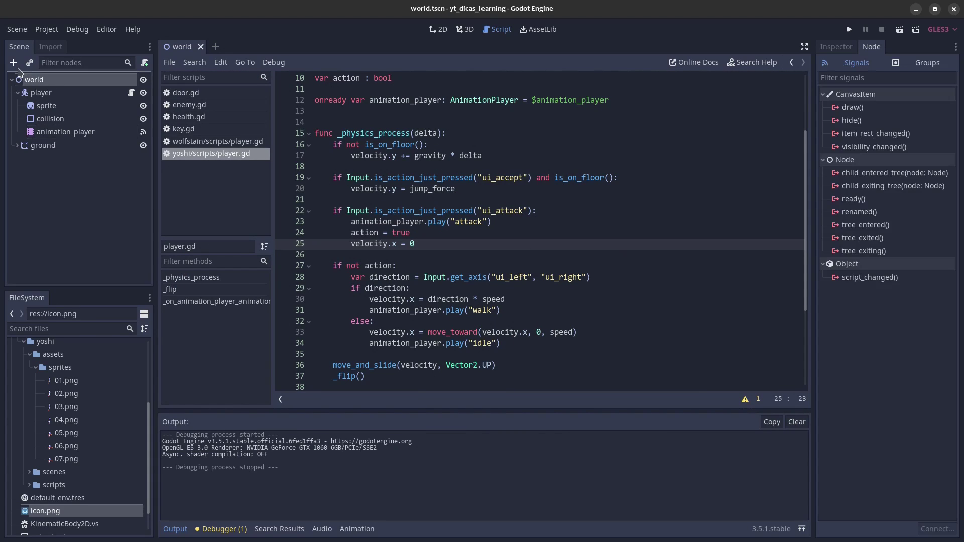
Step: Add a StaticBody2D to the world and rename it item1
{"action": "left_click", "coordinate": [14, 64]}
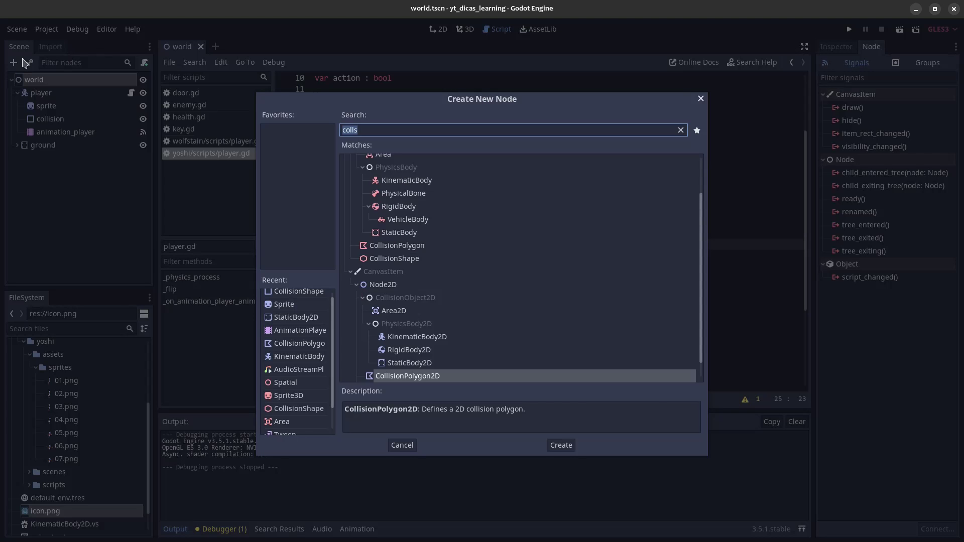
{"action": "type", "text": "stat"}
{"action": "key", "text": "Return"}
{"action": "key", "text": "F2"}
{"action": "key", "text": "Home"}
{"action": "key", "text": "Delete"}
{"action": "type", "text": "s"}
{"action": "key", "text": "End"}
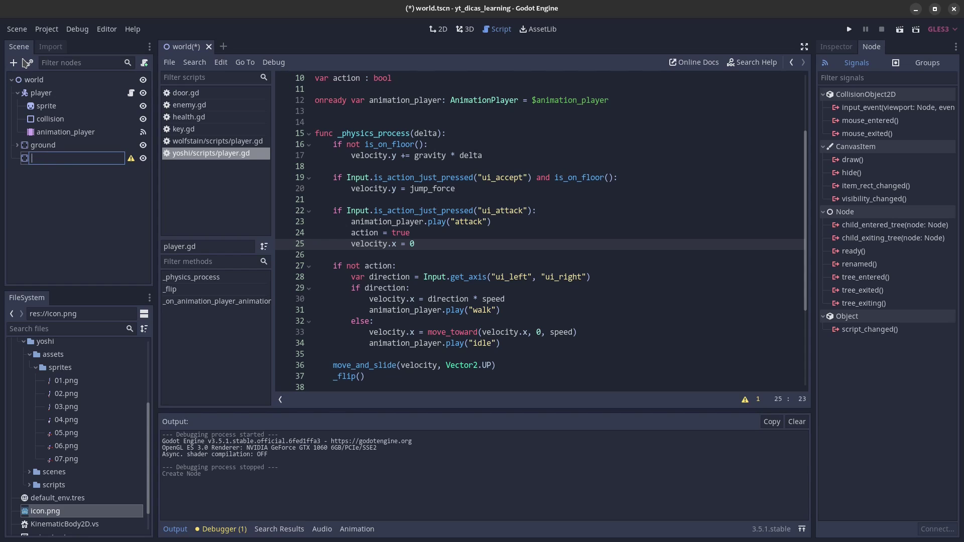
{"action": "type", "text": "item1"}
{"action": "key", "text": "Return"}
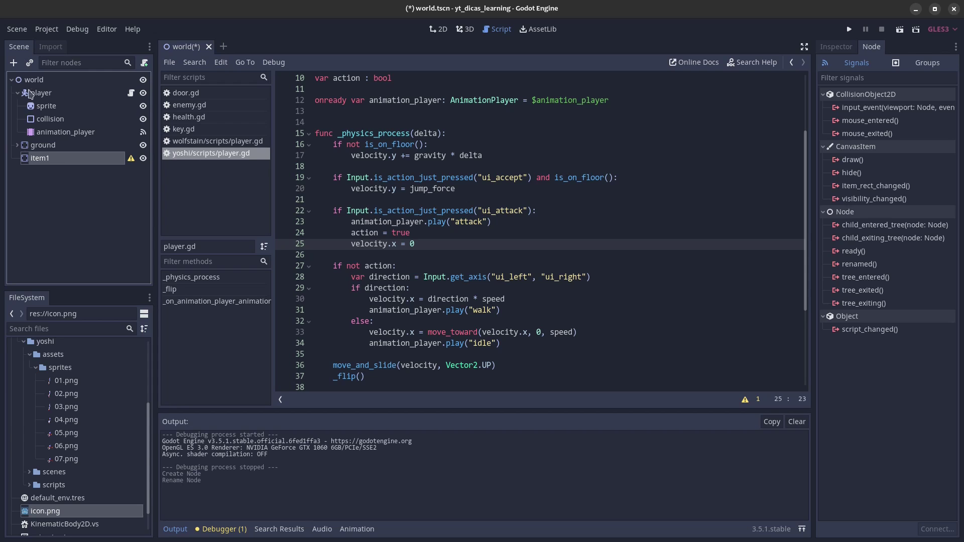
Step: Add a CollisionShape2D child under item1 named collision
{"action": "left_click", "coordinate": [14, 64]}
{"action": "type", "text": "coll"}
{"action": "key", "text": "Down"}
{"action": "key", "text": "Return"}
{"action": "key", "text": "F2"}
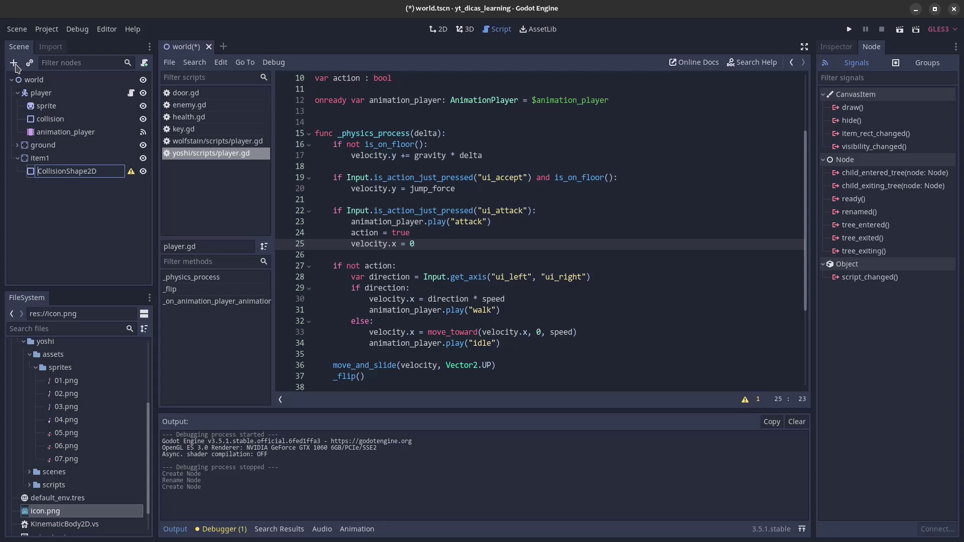
{"action": "type", "text": "c"}
{"action": "key", "text": "End"}
{"action": "key", "text": "Return"}
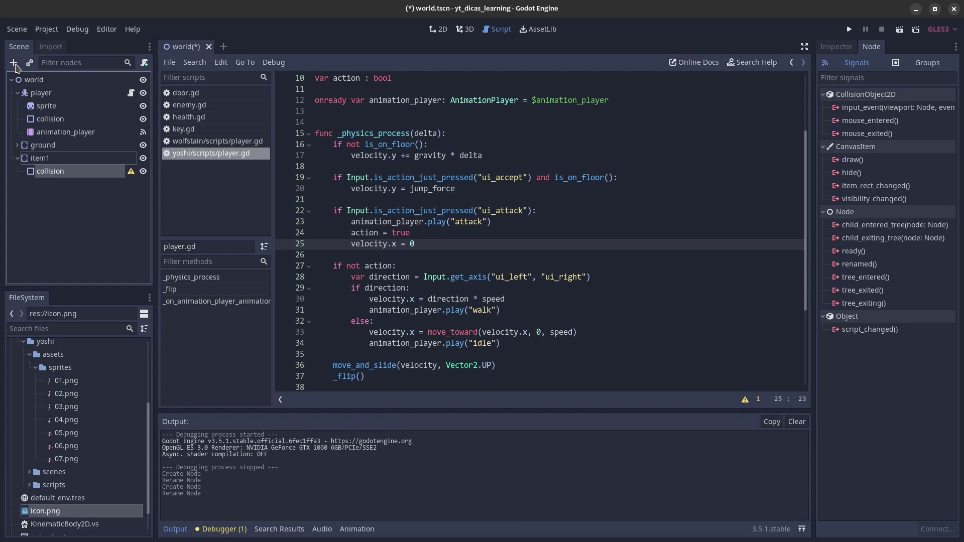
Step: Add a Sprite child under item1 named sprite
{"action": "left_click", "coordinate": [15, 67]}
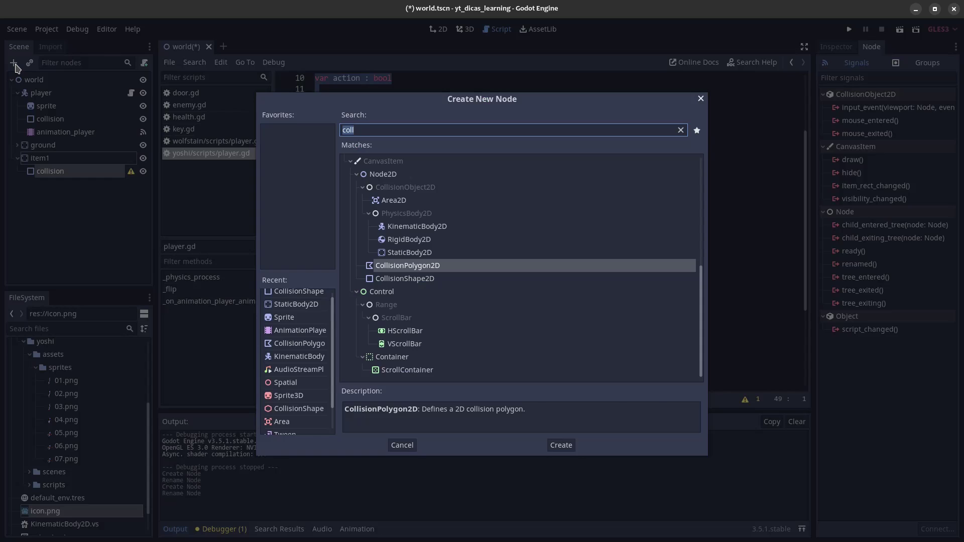
{"action": "type", "text": "sprite"}
{"action": "key", "text": "Return"}
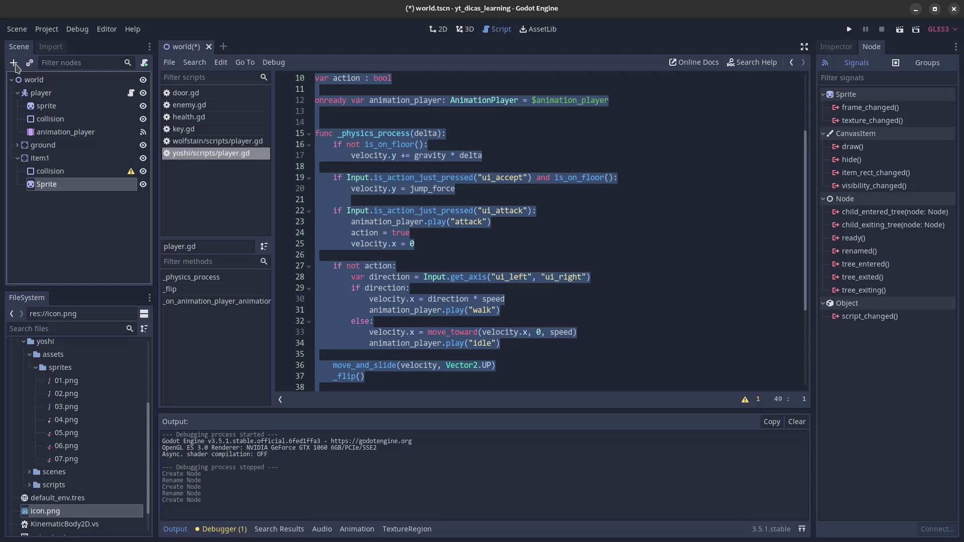
{"action": "key", "text": "F2"}
{"action": "type", "text": "sprite"}
{"action": "key", "text": "Return"}
Step: Drag icon.png onto the sprite's Texture property in the Inspector
{"action": "left_click", "coordinate": [446, 223]}
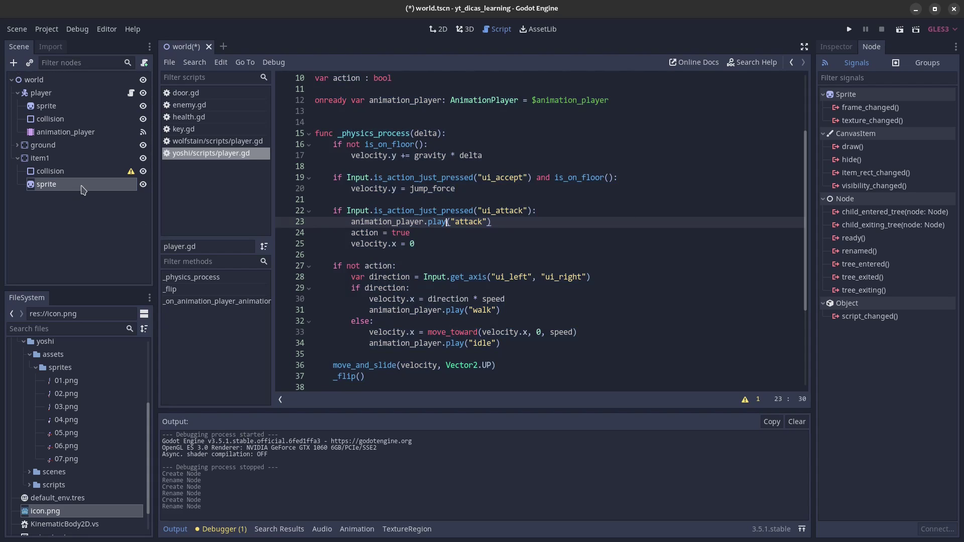
{"action": "left_click_drag", "start_coordinate": [77, 512], "coordinate": [739, 167]}
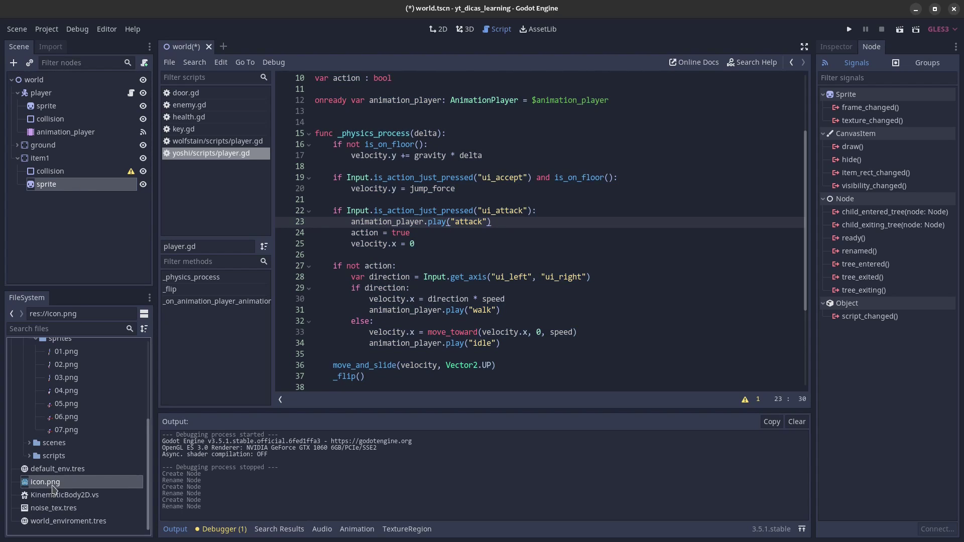
{"action": "left_click_drag", "start_coordinate": [740, 167], "coordinate": [854, 45]}
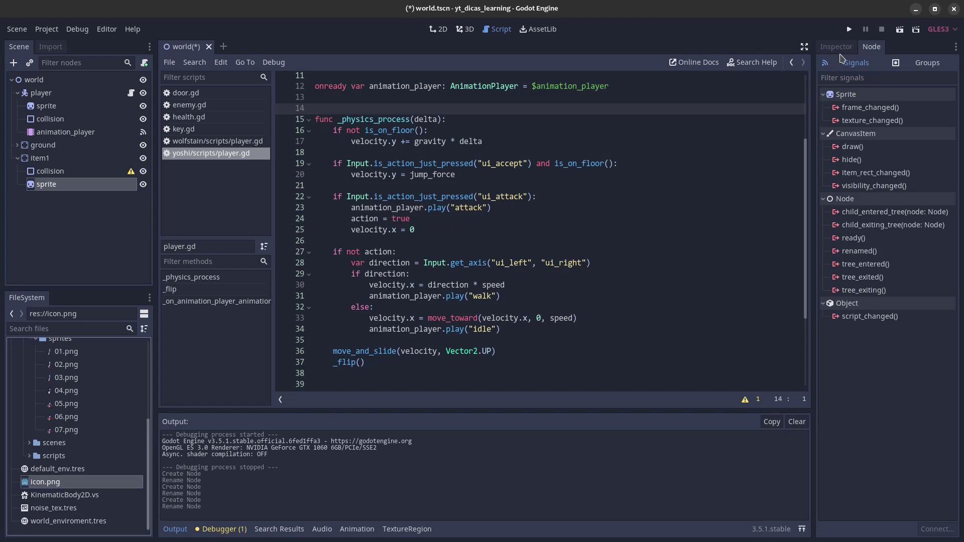
{"action": "left_click", "coordinate": [838, 50]}
{"action": "left_click_drag", "start_coordinate": [66, 484], "coordinate": [886, 121]}
{"action": "left_click", "coordinate": [438, 29]}
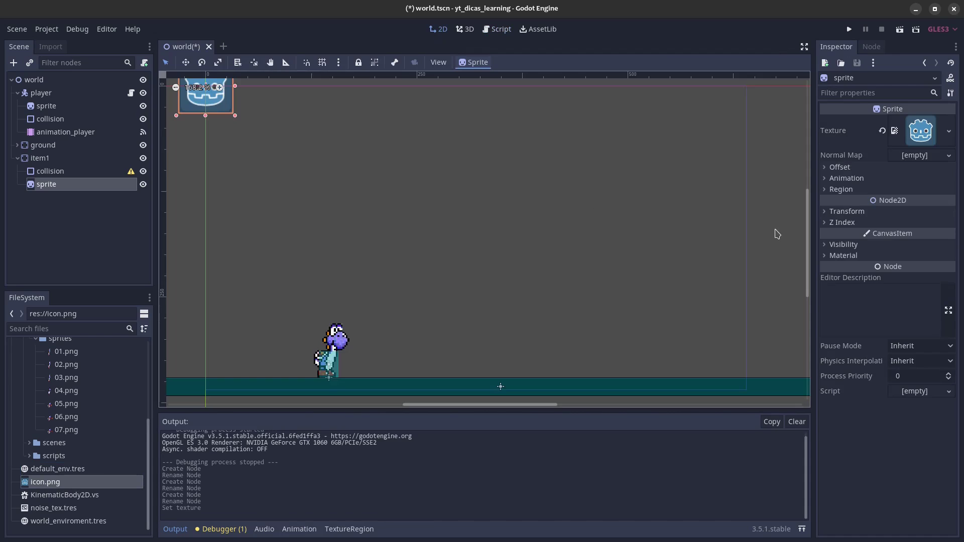
Step: Scale item1's sprite to 0.3 × 0.3 in the Inspector
{"action": "left_click", "coordinate": [847, 212]}
{"action": "left_click", "coordinate": [921, 270]}
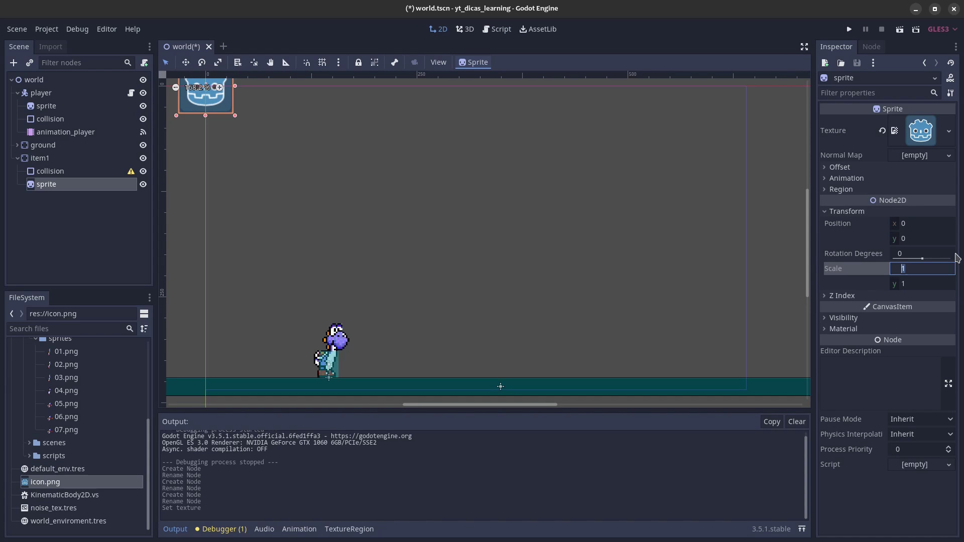
{"action": "type", "text": "0.3"}
{"action": "key", "text": "Return"}
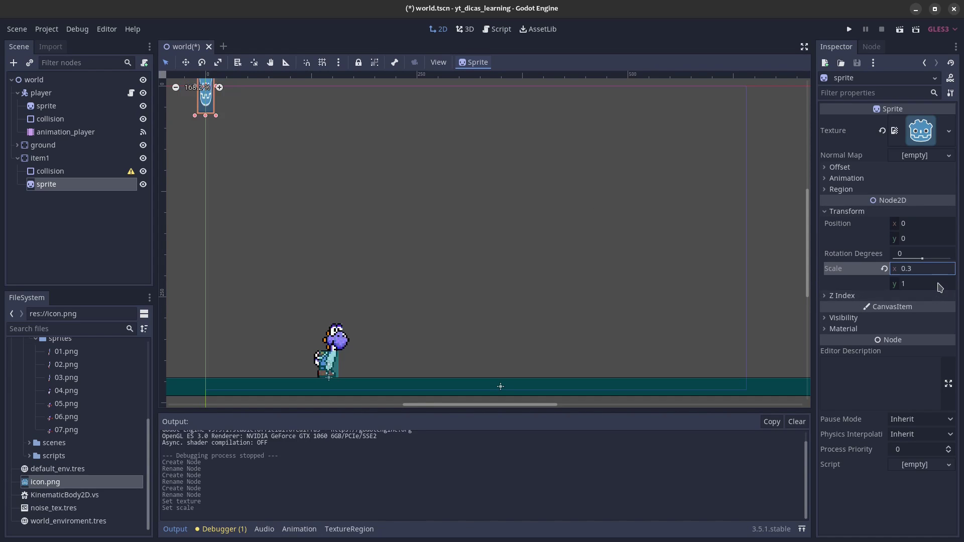
{"action": "left_click", "coordinate": [940, 284]}
{"action": "type", "text": "0.3"}
{"action": "key", "text": "Return"}
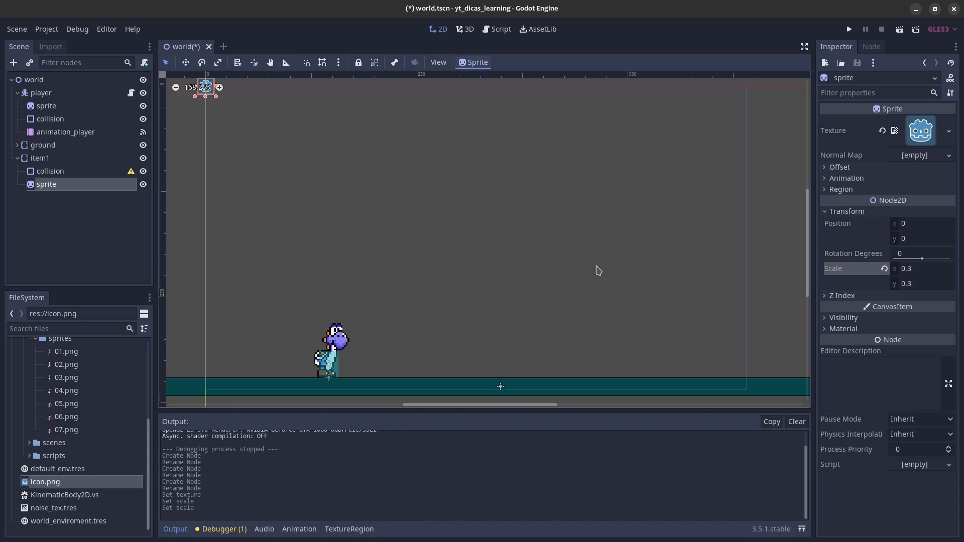
{"action": "scroll", "coordinate": [426, 161], "scroll_direction": "up", "scroll_amount": 1}
{"action": "middle_click_drag", "start_coordinate": [426, 161], "coordinate": [594, 264]}
{"action": "scroll", "coordinate": [430, 226], "scroll_direction": "up", "scroll_amount": 1}
{"action": "scroll", "coordinate": [430, 226], "scroll_direction": "up", "scroll_amount": 1}
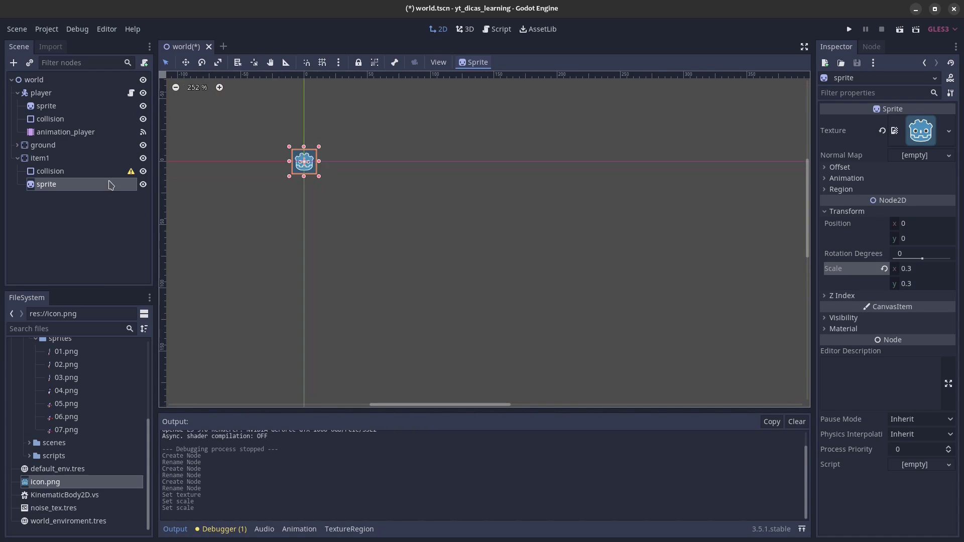
Step: Give the collision a new RectangleShape2D and move item1 down beside Yoshi
{"action": "left_click", "coordinate": [102, 172]}
{"action": "left_click", "coordinate": [924, 122]}
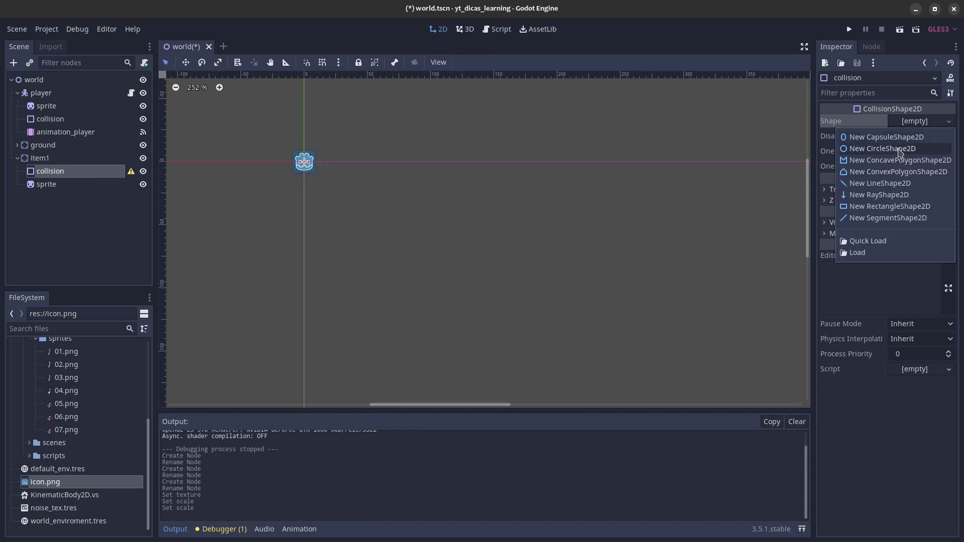
{"action": "left_click", "coordinate": [869, 210]}
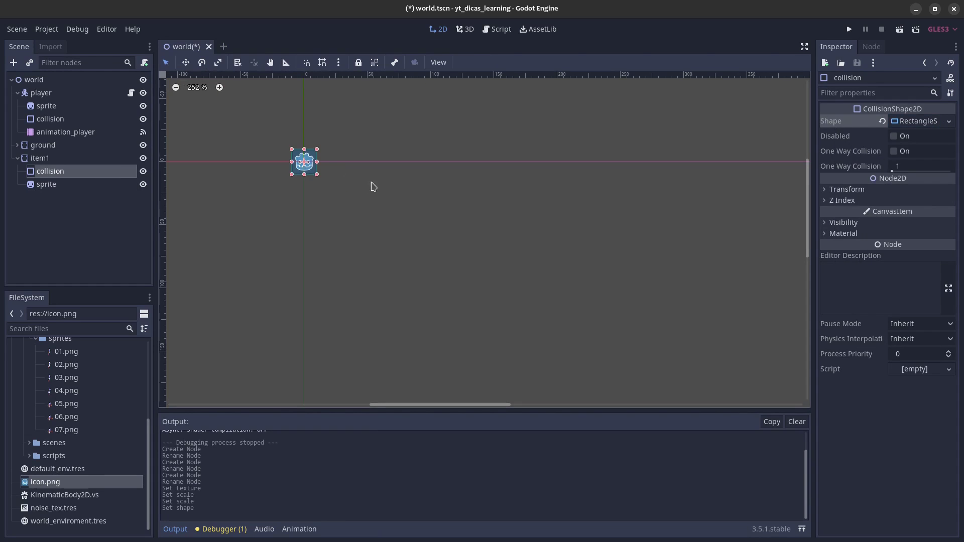
{"action": "scroll", "coordinate": [432, 274], "scroll_direction": "down", "scroll_amount": 2}
{"action": "scroll", "coordinate": [415, 188], "scroll_direction": "down", "scroll_amount": 2}
{"action": "left_click", "coordinate": [40, 158]}
{"action": "left_click_drag", "start_coordinate": [394, 171], "coordinate": [686, 370]}
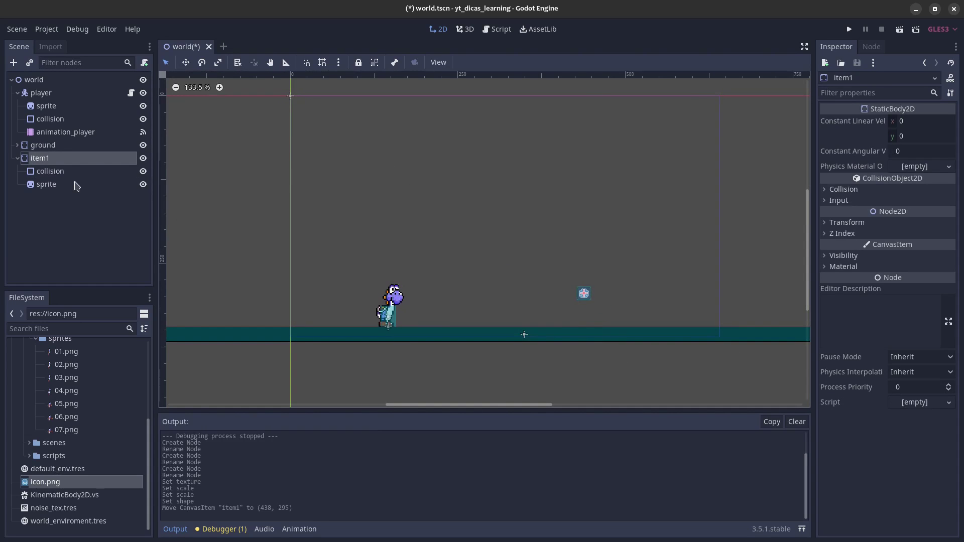
Step: Change the sprite's scale to 0.5 × 0.5
{"action": "left_click", "coordinate": [65, 184]}
{"action": "left_click", "coordinate": [925, 268]}
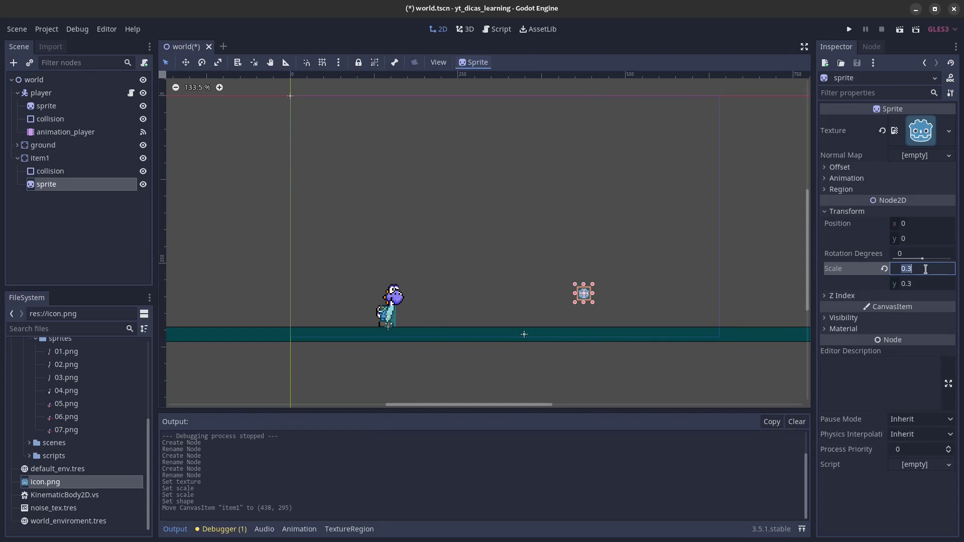
{"action": "type", "text": "0.5"}
{"action": "key", "text": "Return"}
{"action": "left_click", "coordinate": [935, 282]}
{"action": "key", "text": "Return"}
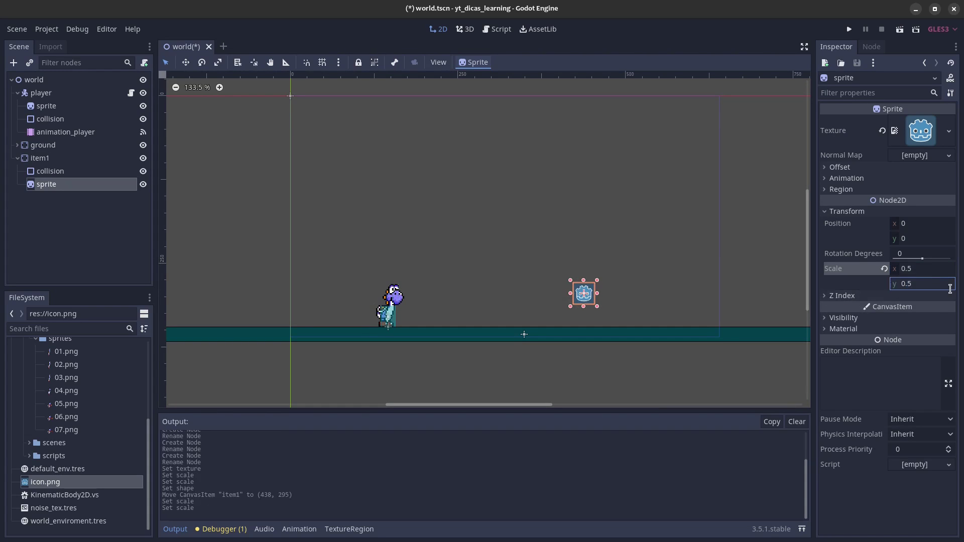
Step: Nudge item1 to (504, 306) and duplicate it as item2
{"action": "left_click", "coordinate": [99, 172]}
{"action": "scroll", "coordinate": [623, 301], "scroll_direction": "up", "scroll_amount": 1}
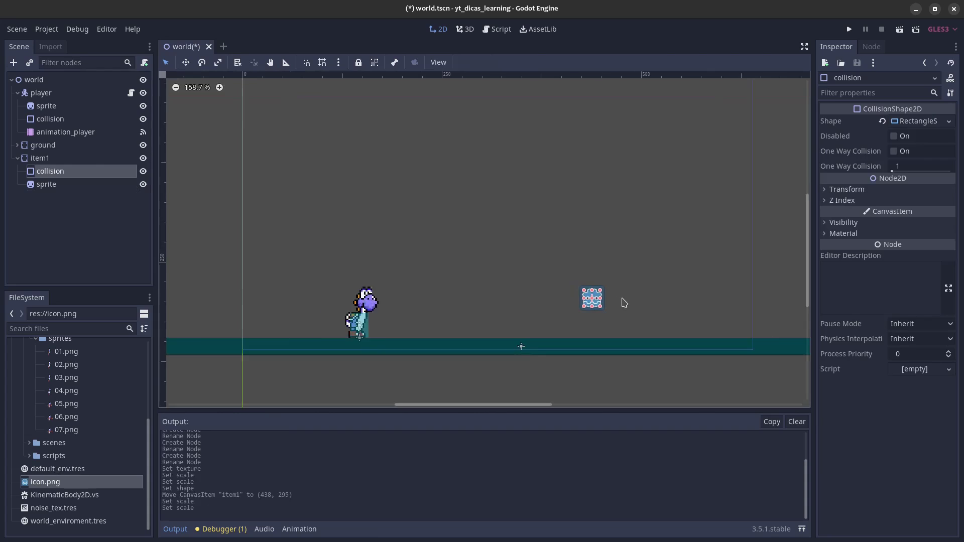
{"action": "scroll", "coordinate": [629, 310], "scroll_direction": "up", "scroll_amount": 2}
{"action": "scroll", "coordinate": [630, 312], "scroll_direction": "up", "scroll_amount": 1}
{"action": "scroll", "coordinate": [630, 311], "scroll_direction": "down", "scroll_amount": 4}
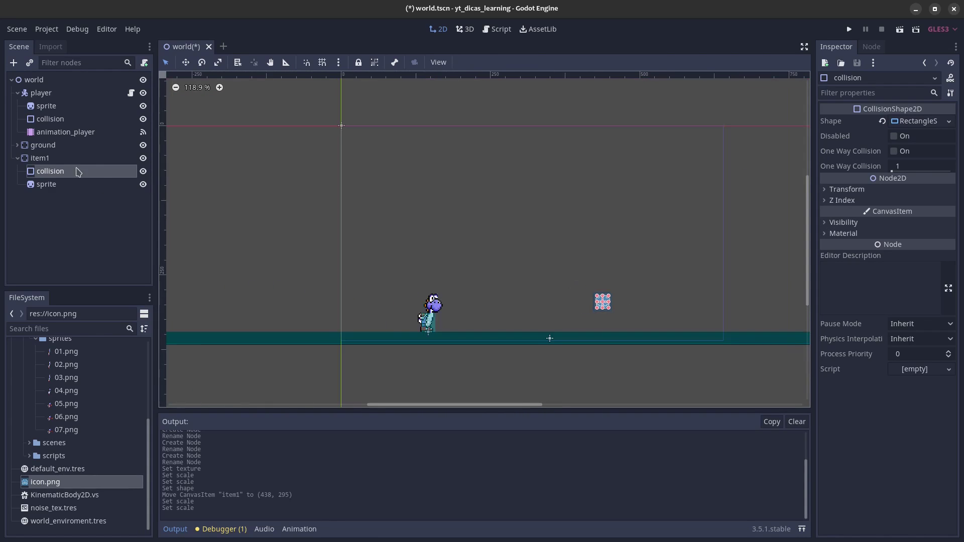
{"action": "left_click", "coordinate": [52, 159]}
{"action": "left_click_drag", "start_coordinate": [643, 288], "coordinate": [681, 294]}
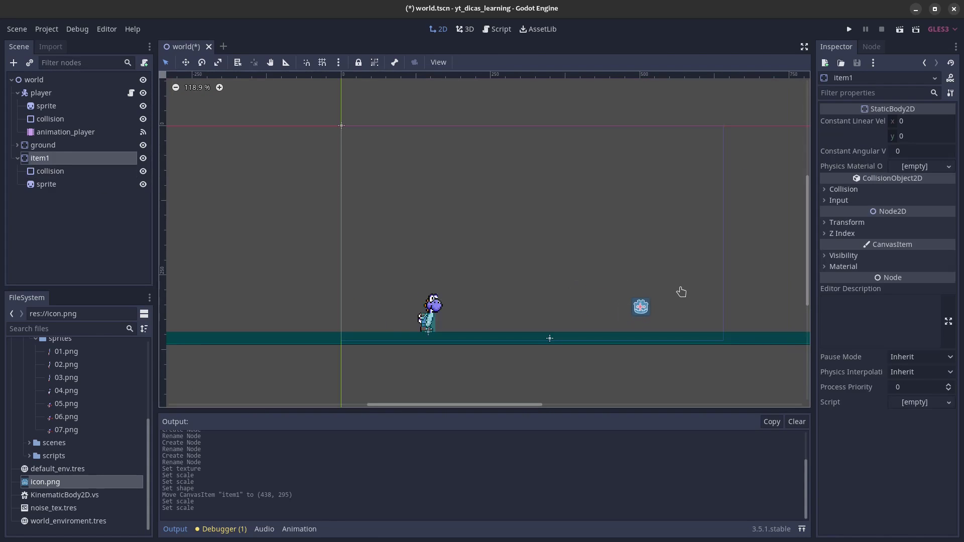
{"action": "left_click", "coordinate": [58, 161]}
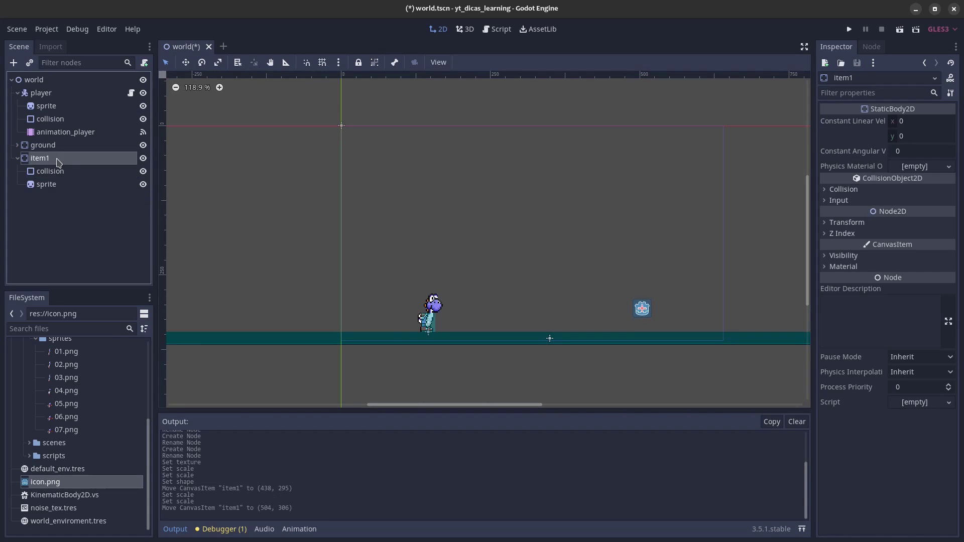
{"action": "key", "text": "ctrl+d"}
Step: Delete the duplicate item2 and its children so only item1 remains
{"action": "left_click_drag", "start_coordinate": [349, 265], "coordinate": [389, 267], "text": "alt"}
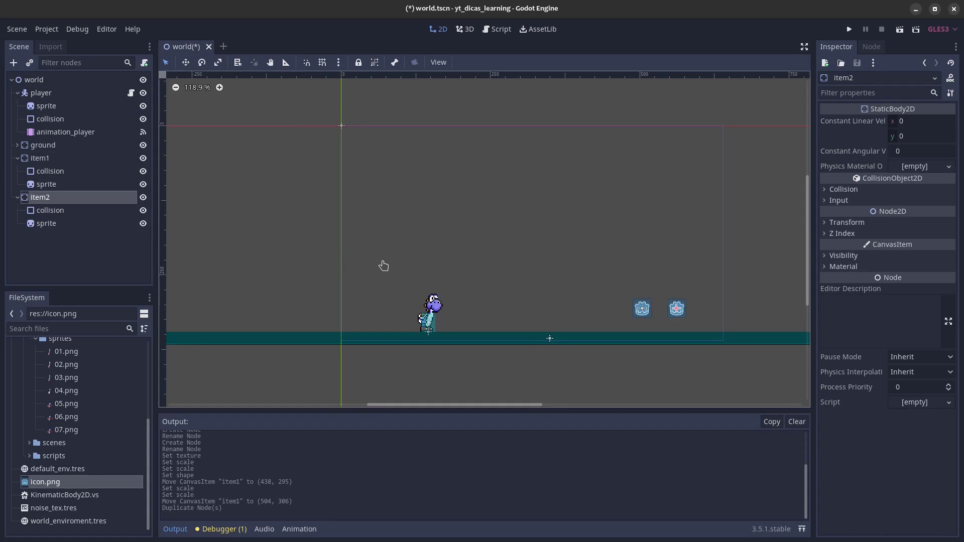
{"action": "left_click", "coordinate": [56, 198]}
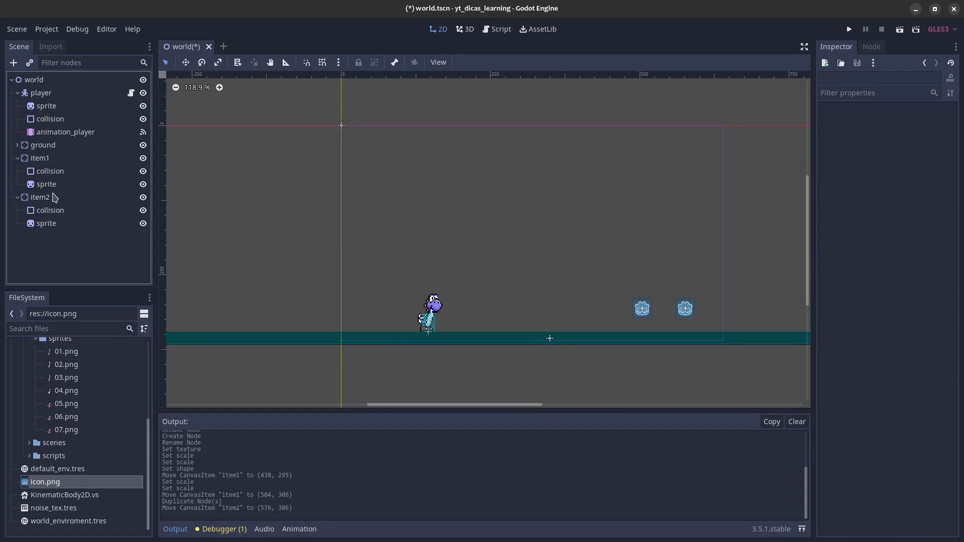
{"action": "key", "text": "Delete"}
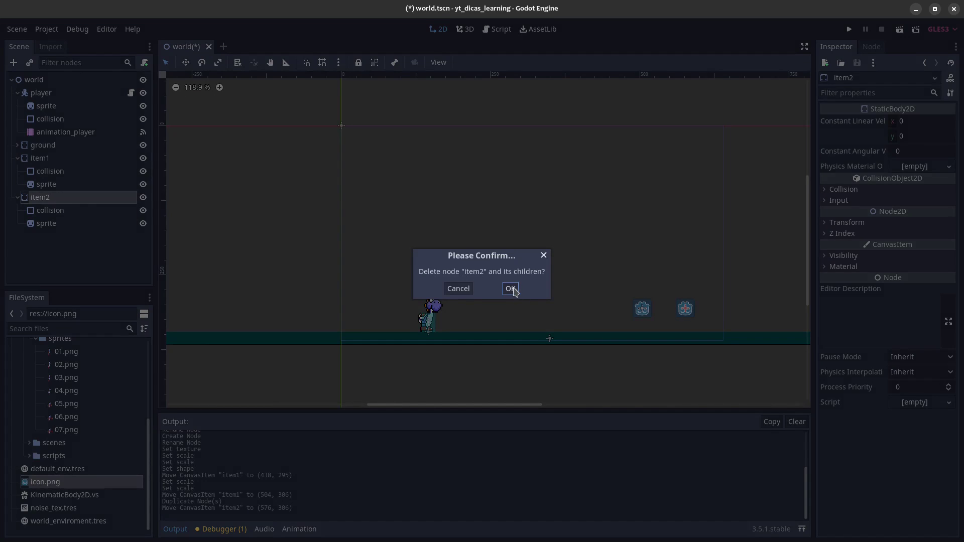
{"action": "left_click", "coordinate": [514, 289]}
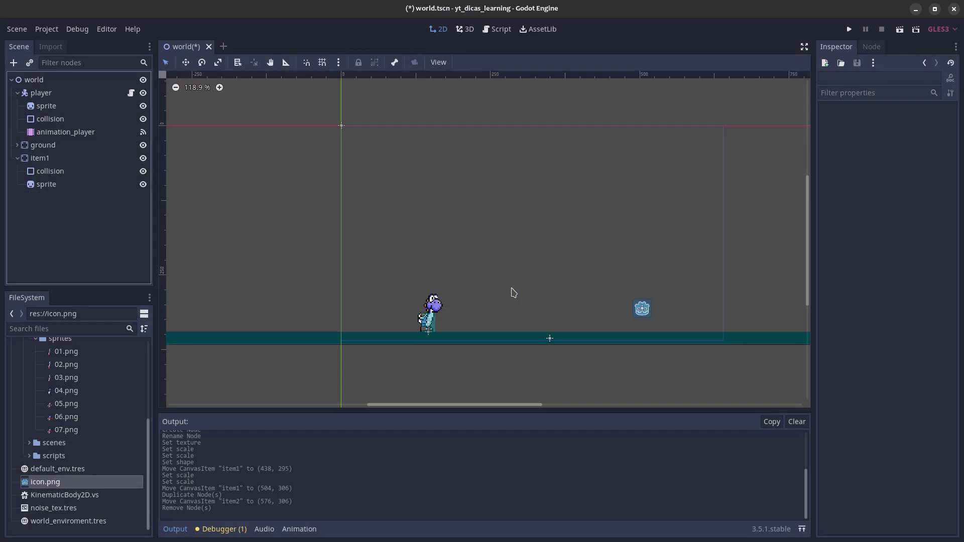
Step: Test-run the scene, walking Yoshi right and firing the tongue at the item
{"action": "left_click", "coordinate": [900, 30]}
{"action": "key", "text": "Right"}
{"action": "key", "text": "space"}
{"action": "key", "text": "Right"}
{"action": "key", "text": "space"}
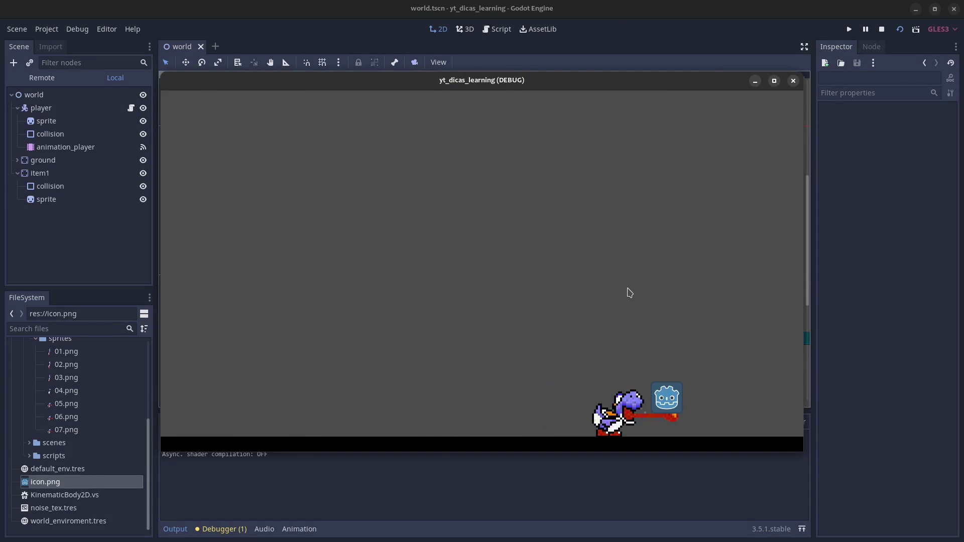
{"action": "key", "text": "space"}
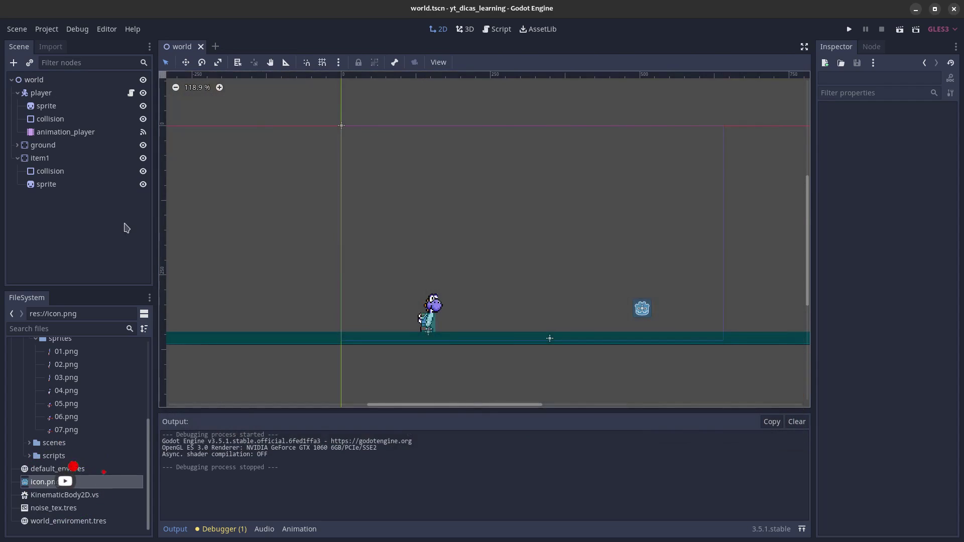
Step: Nudge item1 a few pixels lower to (504, 321) and save the scene
{"action": "left_click", "coordinate": [65, 157]}
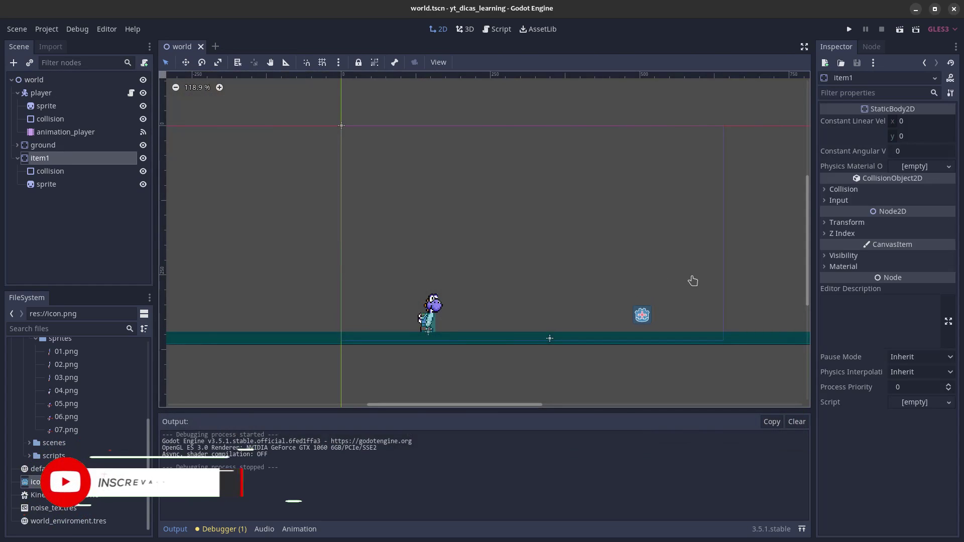
{"action": "left_click_drag", "start_coordinate": [693, 281], "coordinate": [693, 284], "text": "alt"}
{"action": "key", "text": "ctrl+s"}
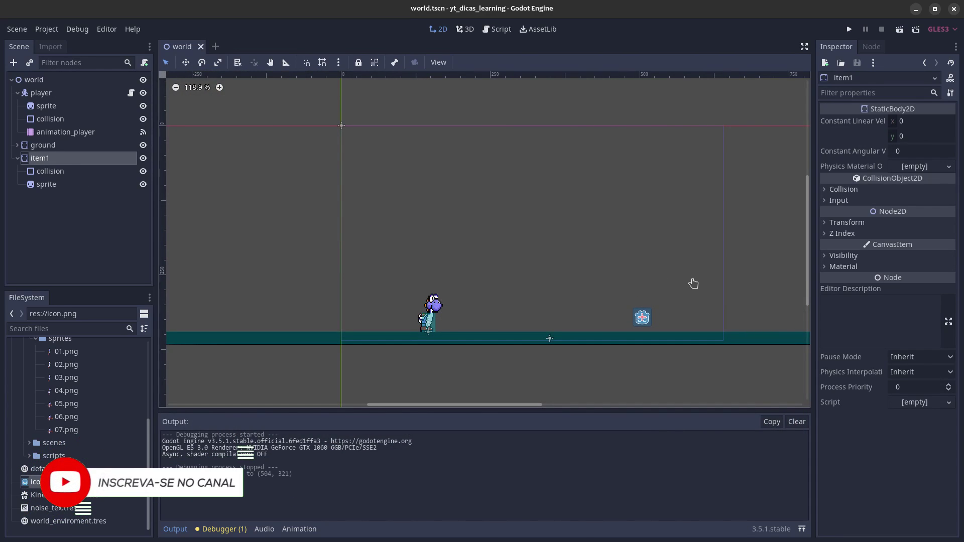
{"action": "scroll", "coordinate": [478, 322], "scroll_direction": "up", "scroll_amount": 1}
{"action": "scroll", "coordinate": [472, 324], "scroll_direction": "up", "scroll_amount": 1}
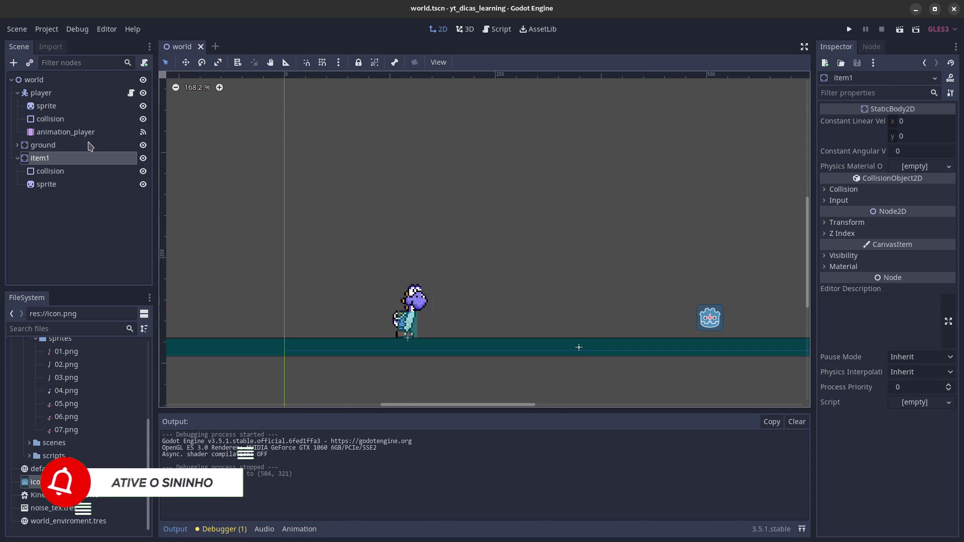
{"action": "left_click", "coordinate": [51, 93]}
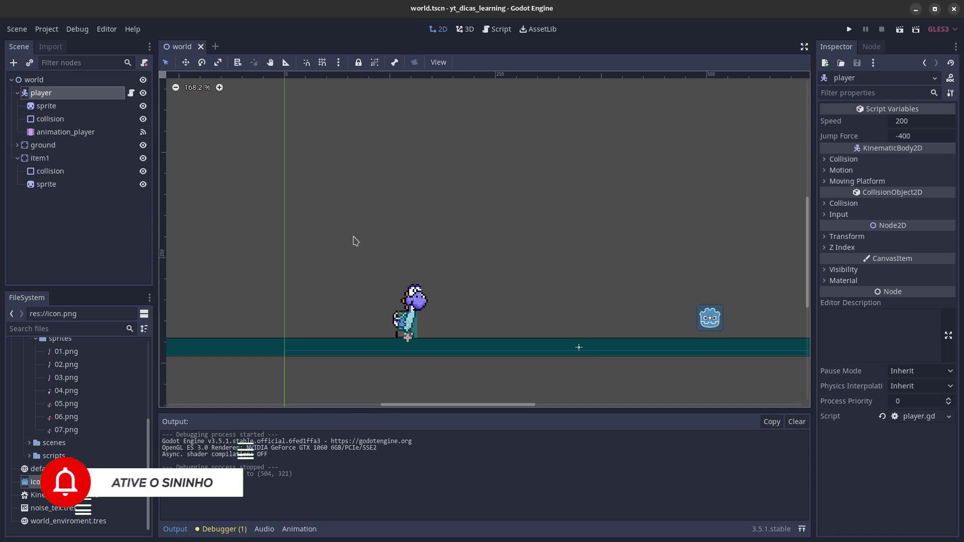
Step: Add a Node2D child named 'mouth' under the player
{"action": "left_click", "coordinate": [13, 62]}
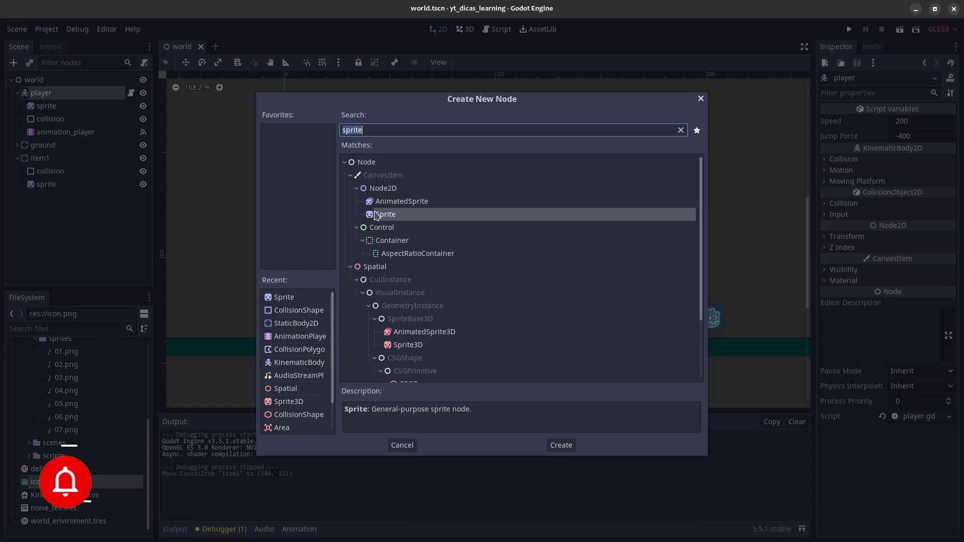
{"action": "double_click", "coordinate": [399, 189]}
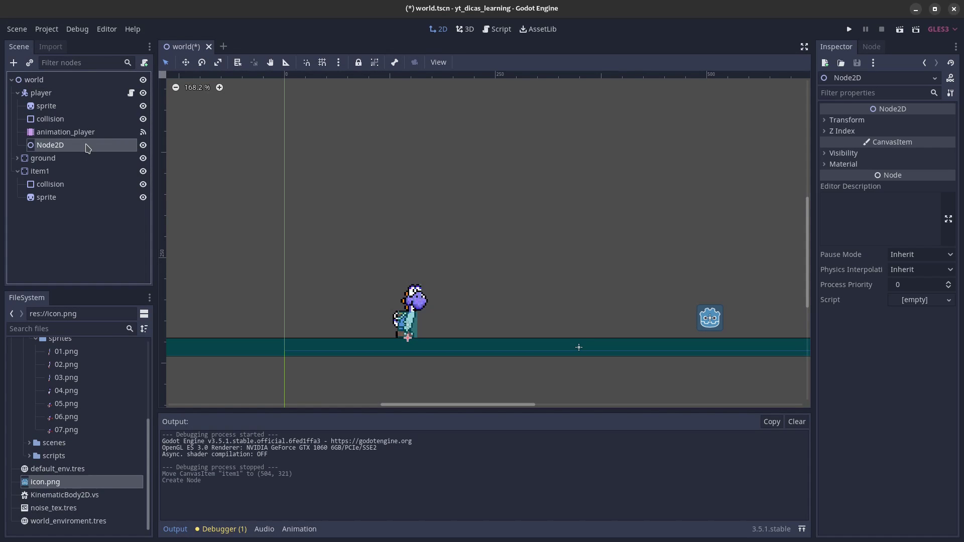
{"action": "double_click", "coordinate": [88, 146]}
{"action": "type", "text": "mouth"}
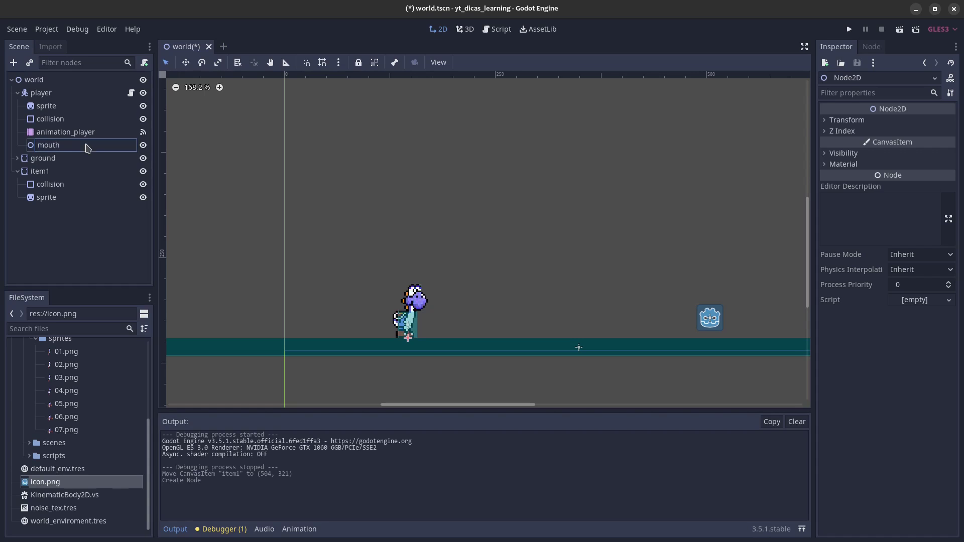
{"action": "key", "text": "Return"}
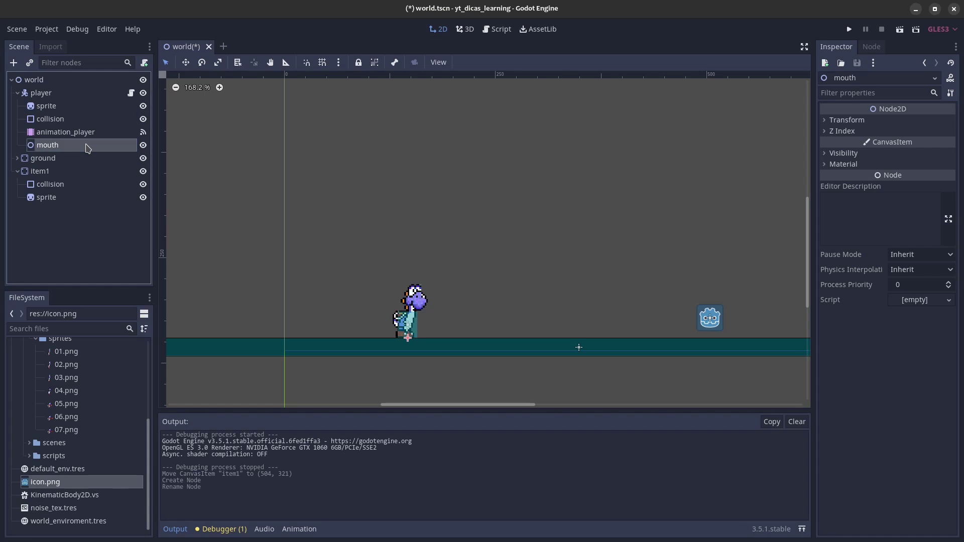
Step: Add an Area2D named 'action' under mouth
{"action": "left_click", "coordinate": [13, 63]}
{"action": "type", "text": "are"}
{"action": "key", "text": "Return"}
{"action": "double_click", "coordinate": [90, 158]}
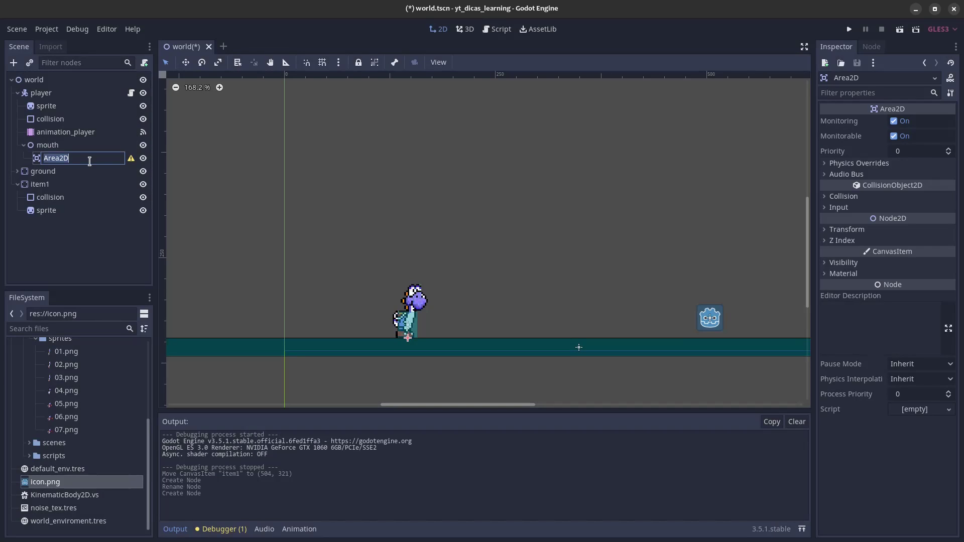
{"action": "type", "text": "action"}
{"action": "key", "text": "Return"}
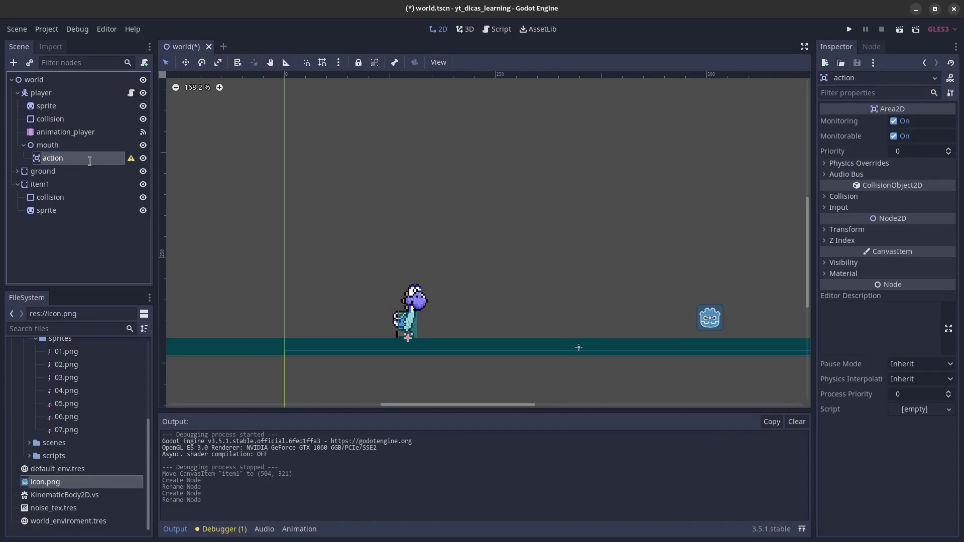
Step: Add a CollisionShape2D named 'collision' under action
{"action": "key", "text": "ctrl+a"}
{"action": "type", "text": "coll"}
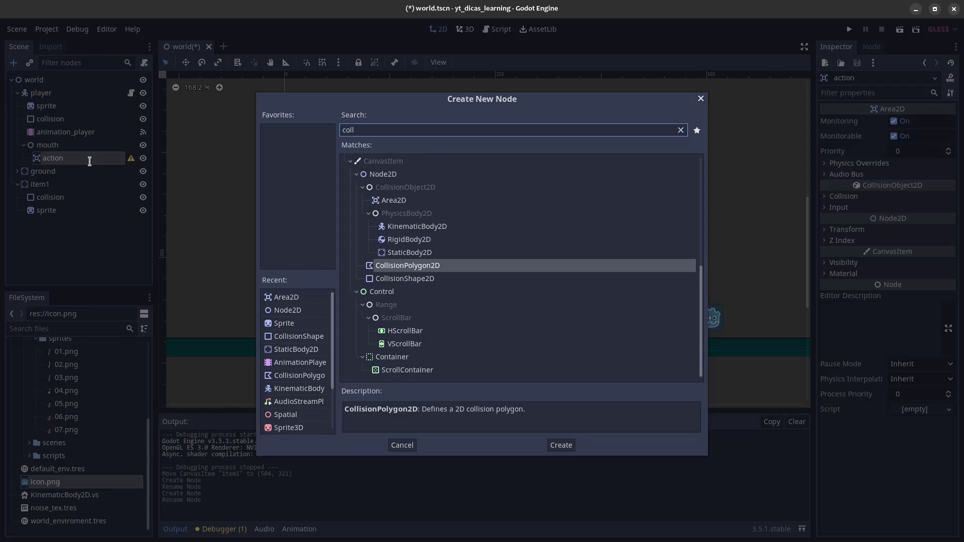
{"action": "key", "text": "Down"}
{"action": "key", "text": "Return"}
{"action": "key", "text": "F2"}
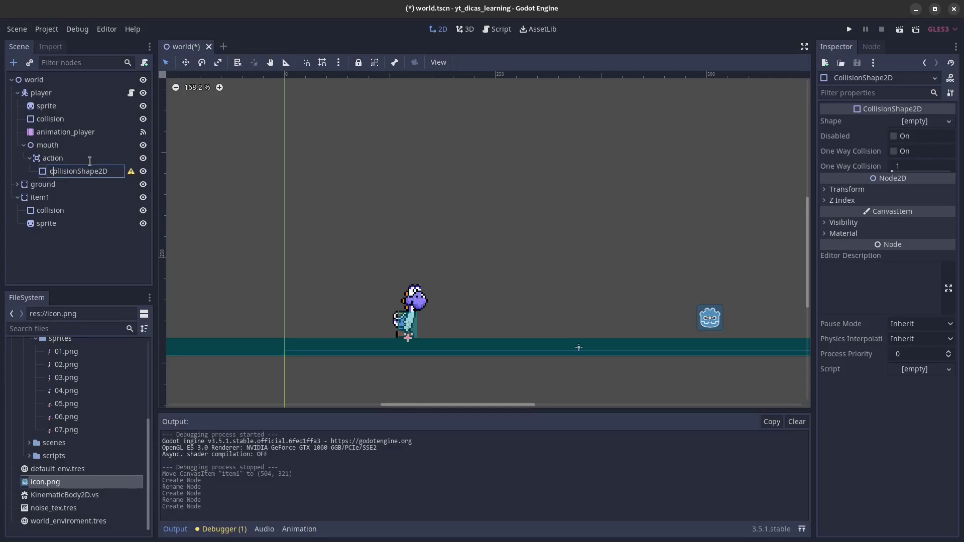
{"action": "key", "text": "BackSpace"}
{"action": "key", "text": "BackSpace"}
{"action": "key", "text": "Return"}
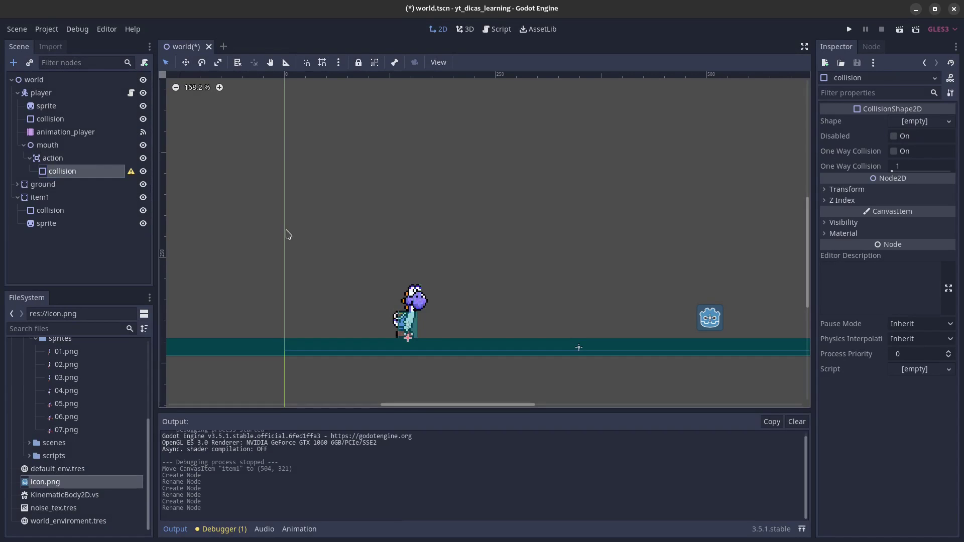
Step: Give collision a RectangleShape2D at (0, -21) on Yoshi's body, disabled by default, and save
{"action": "left_click", "coordinate": [924, 123]}
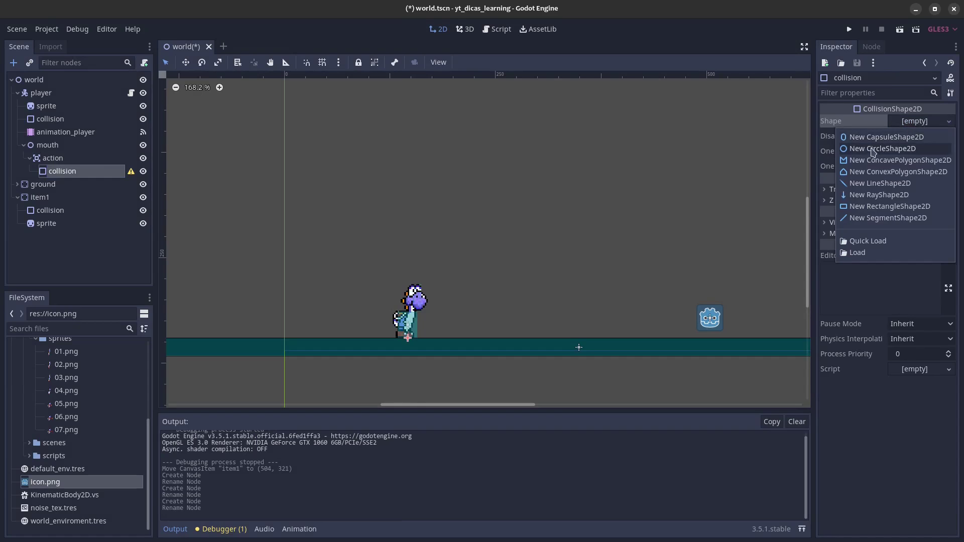
{"action": "left_click", "coordinate": [884, 198]}
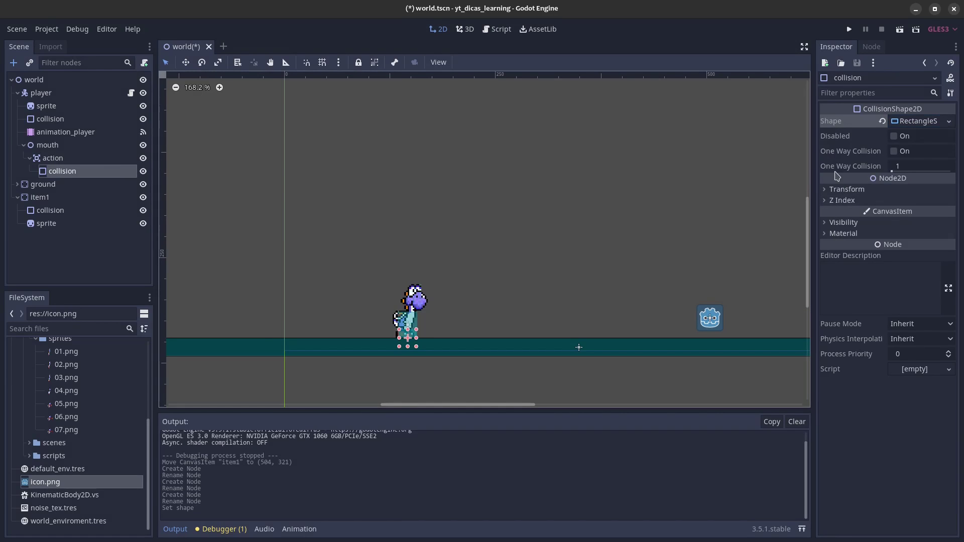
{"action": "scroll", "coordinate": [490, 289], "scroll_direction": "up", "scroll_amount": 2}
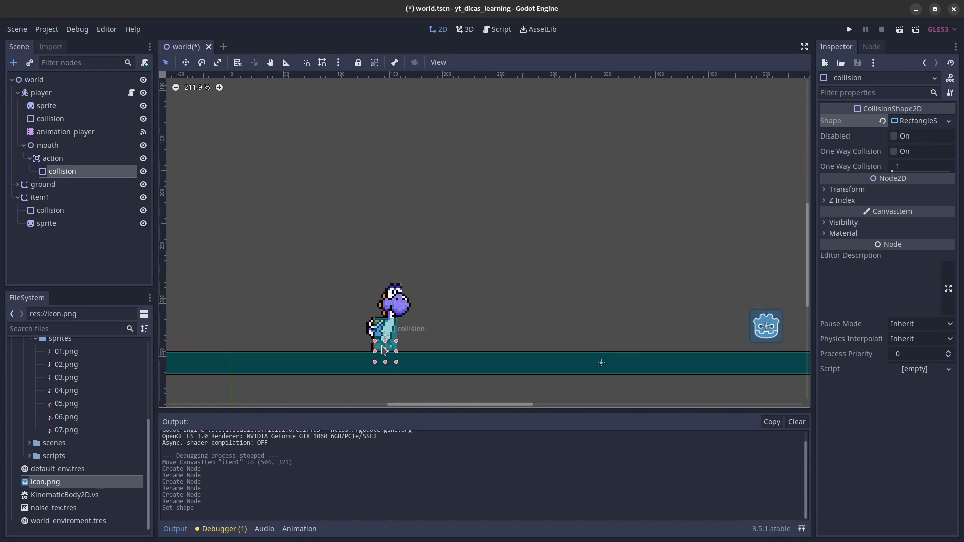
{"action": "left_click_drag", "start_coordinate": [486, 321], "coordinate": [491, 295], "text": "alt"}
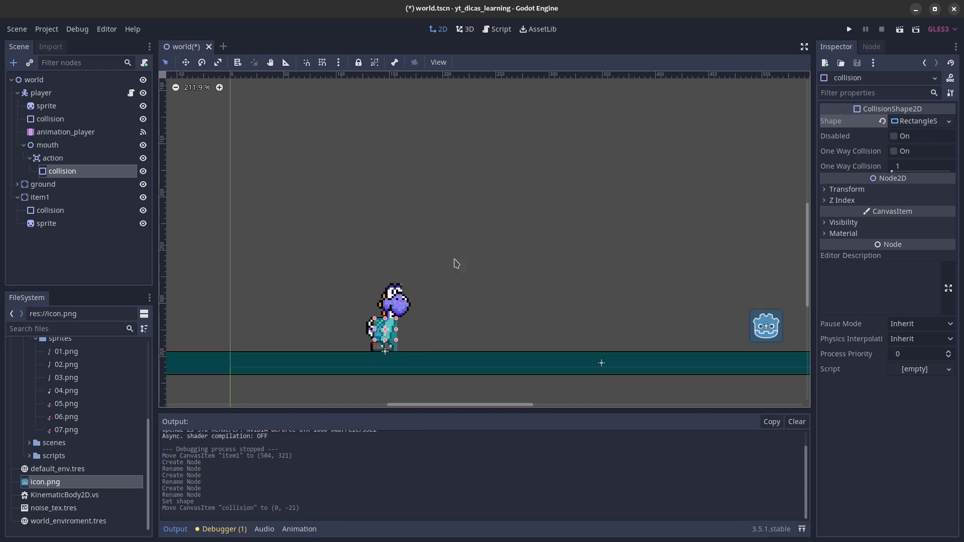
{"action": "left_click", "coordinate": [894, 137]}
{"action": "key", "text": "ctrl+s"}
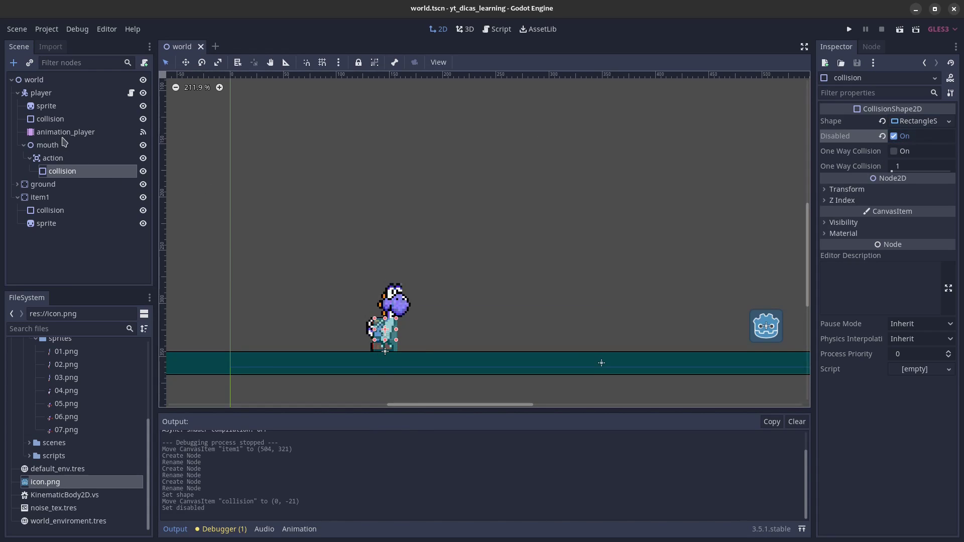
Step: Select animation_player, enlarge the Animation panel, load the attack animation, and select the collision node
{"action": "left_click", "coordinate": [65, 132]}
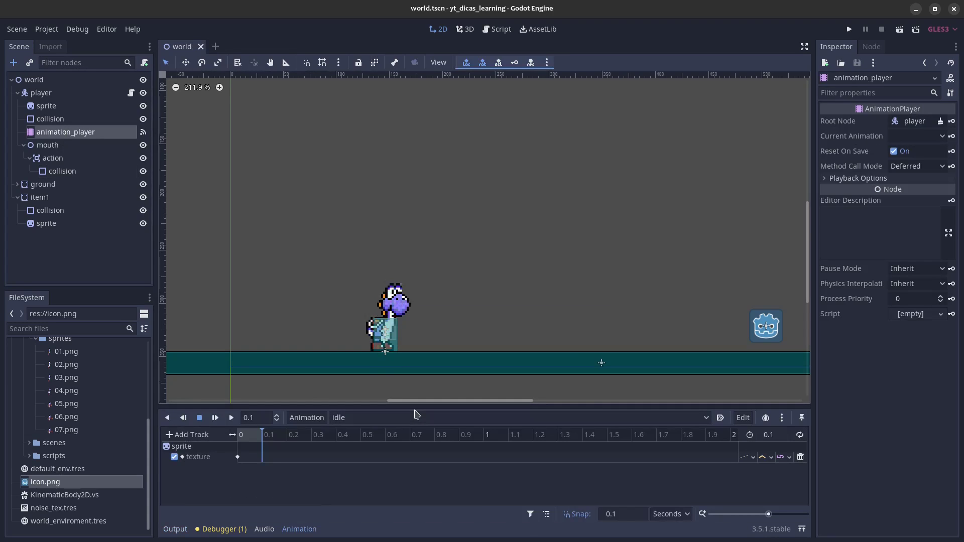
{"action": "left_click_drag", "start_coordinate": [416, 407], "coordinate": [418, 375]}
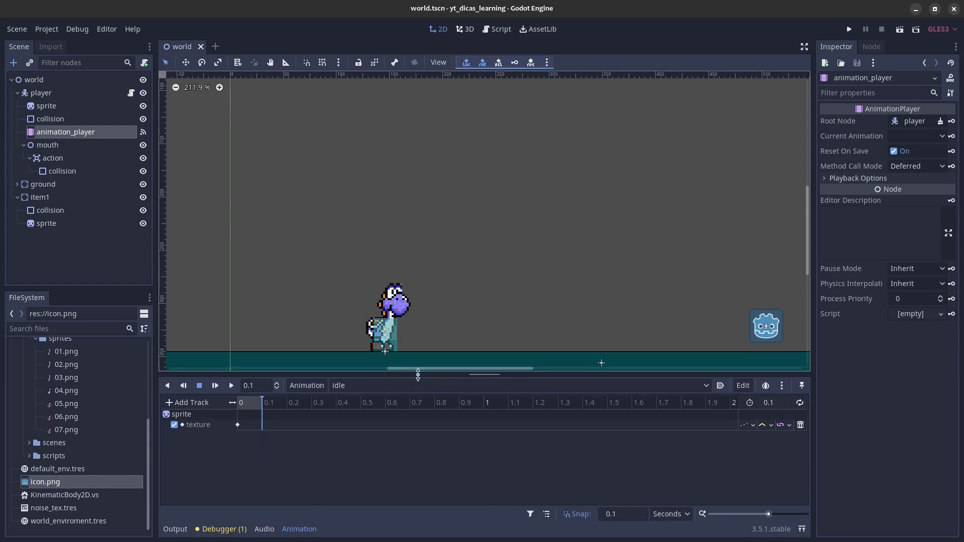
{"action": "scroll", "coordinate": [442, 256], "scroll_direction": "down", "scroll_amount": 3}
{"action": "scroll", "coordinate": [463, 327], "scroll_direction": "down", "scroll_amount": 2}
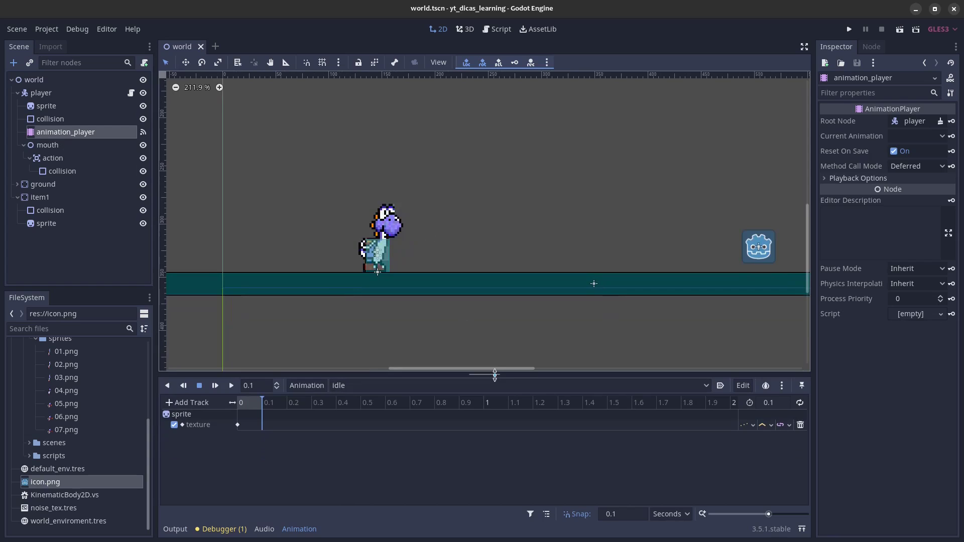
{"action": "left_click", "coordinate": [406, 358]}
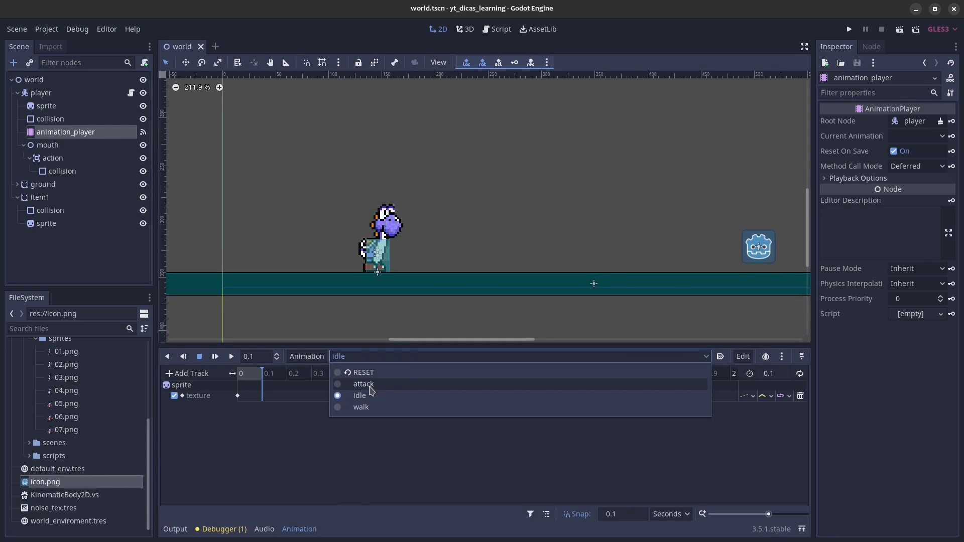
{"action": "left_click", "coordinate": [370, 387]}
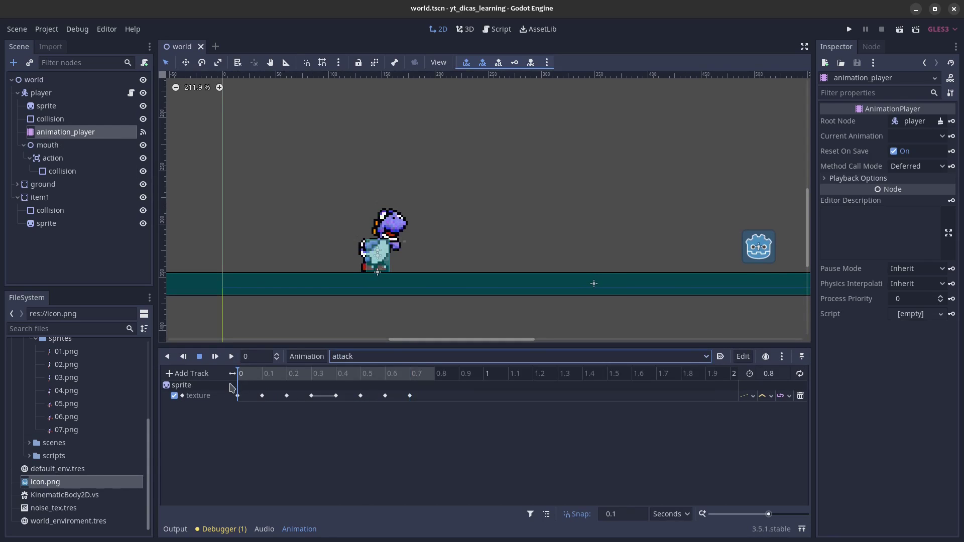
{"action": "left_click", "coordinate": [62, 170]}
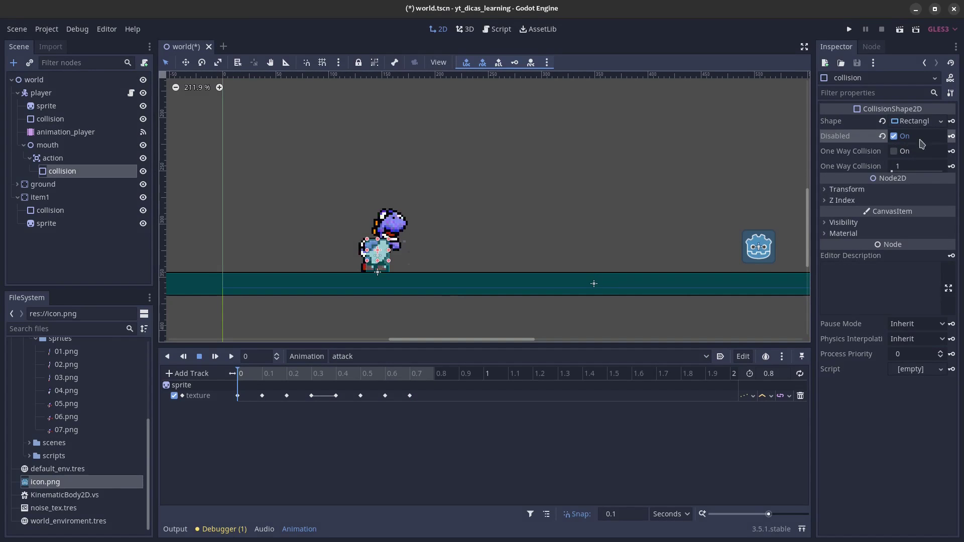
Step: Create a collision disabled track and an action position track keyed at time 0
{"action": "left_click", "coordinate": [953, 138]}
{"action": "left_click", "coordinate": [521, 298]}
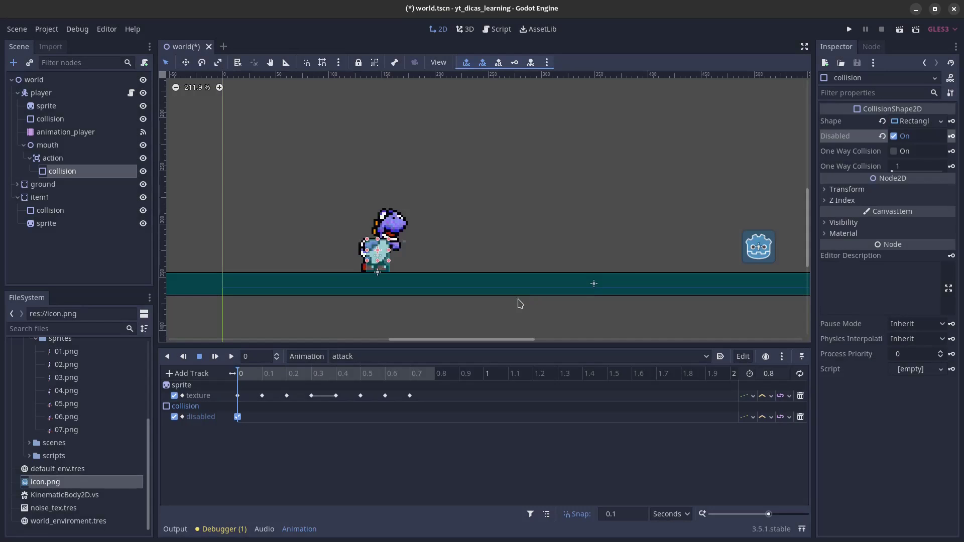
{"action": "left_click", "coordinate": [90, 159]}
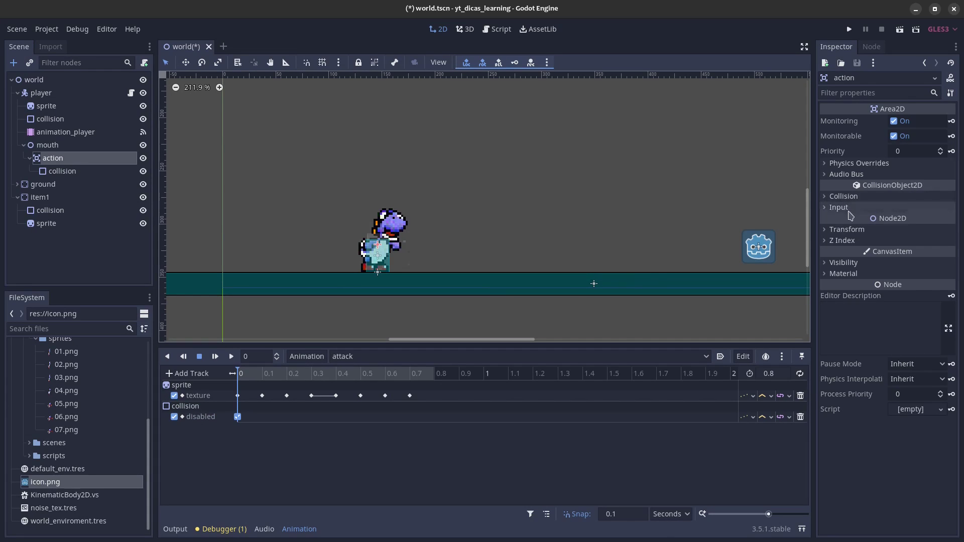
{"action": "left_click", "coordinate": [849, 230]}
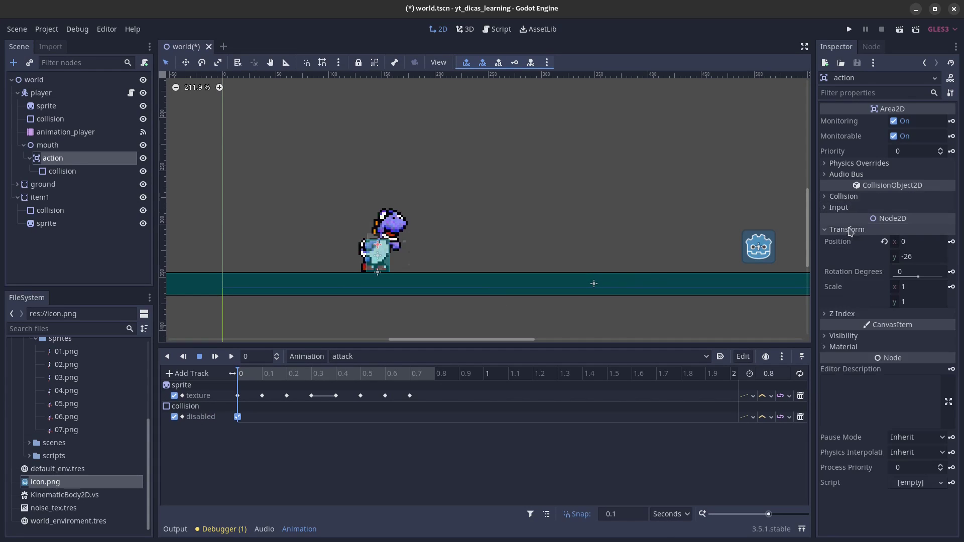
{"action": "left_click", "coordinate": [953, 243]}
{"action": "left_click", "coordinate": [524, 297]}
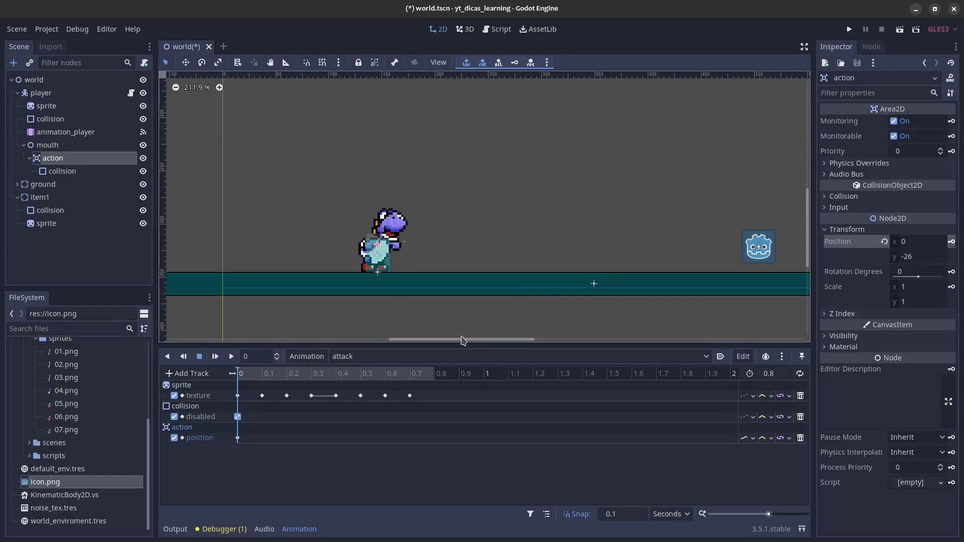
Step: At 0.1, move the action area forward of the mouth and enable its collision
{"action": "left_click", "coordinate": [263, 378]}
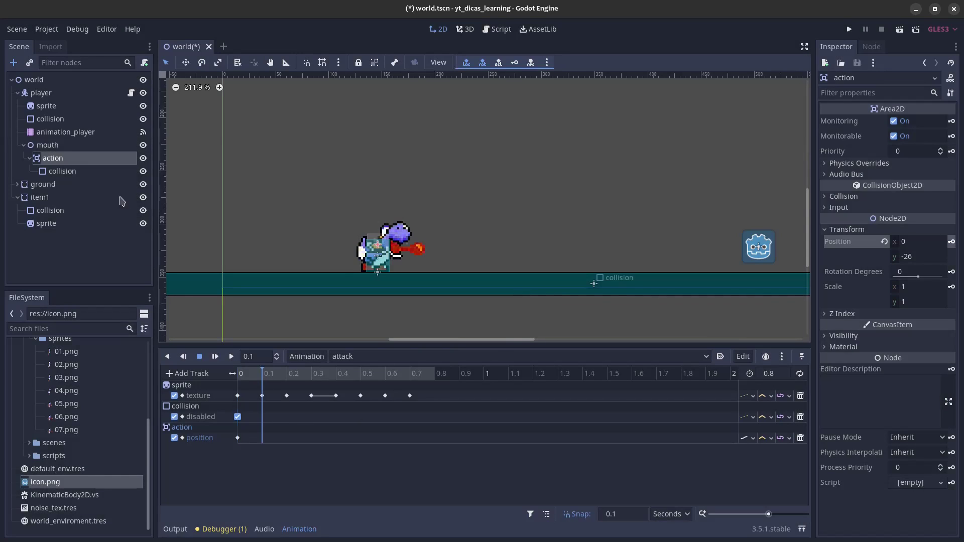
{"action": "left_click_drag", "start_coordinate": [420, 303], "coordinate": [459, 303]}
{"action": "key", "text": "Right"}
{"action": "key", "text": "Right"}
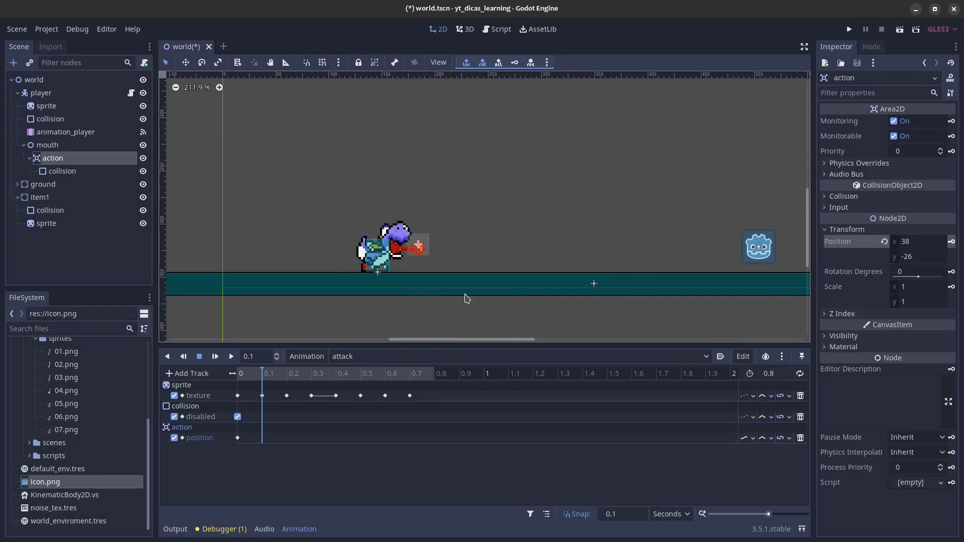
{"action": "key", "text": "Down"}
{"action": "key", "text": "Down"}
{"action": "key", "text": "Down"}
{"action": "key", "text": "Down"}
{"action": "left_click", "coordinate": [77, 172]}
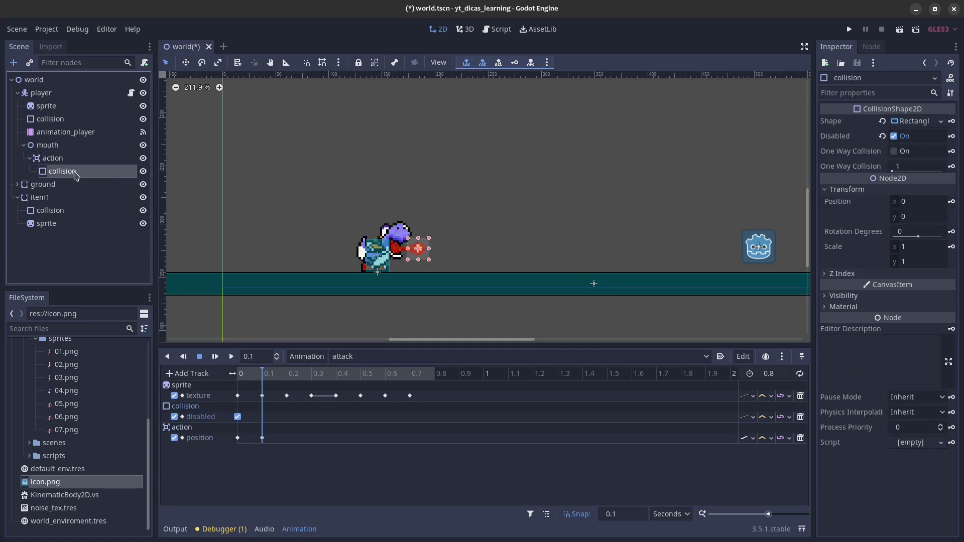
{"action": "left_click", "coordinate": [895, 137]}
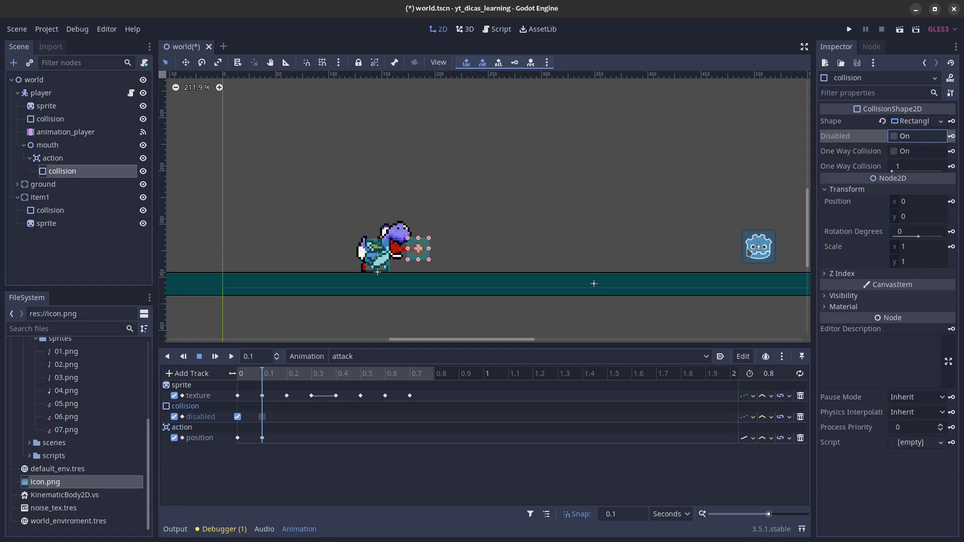
Step: Extend the action area further forward at 0.2–0.4, keying its position
{"action": "left_click", "coordinate": [286, 377]}
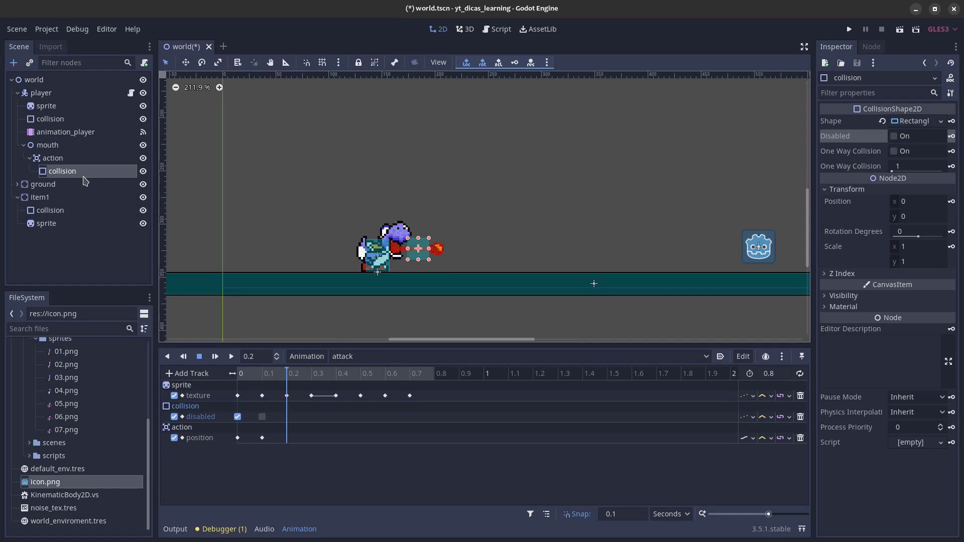
{"action": "left_click", "coordinate": [52, 157]}
{"action": "left_click_drag", "start_coordinate": [451, 280], "coordinate": [469, 280]}
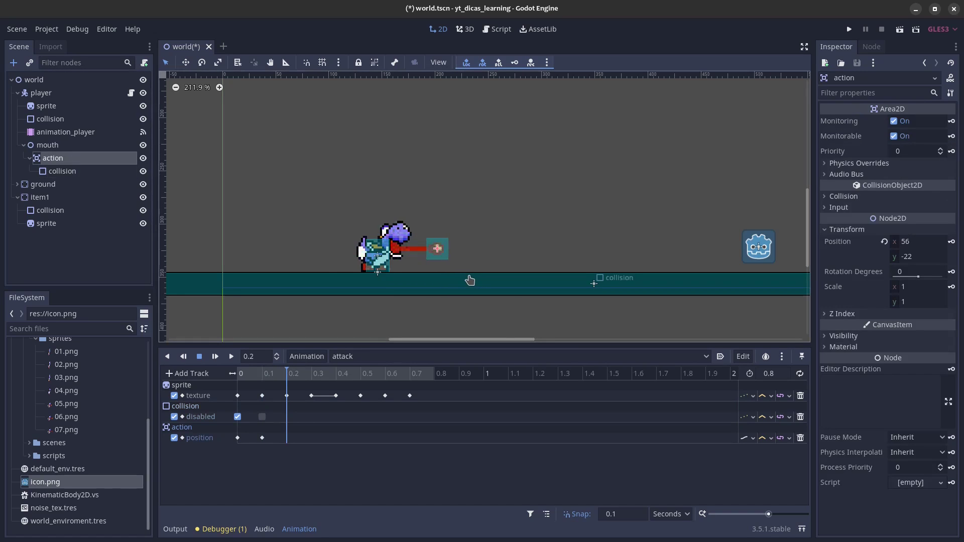
{"action": "left_click", "coordinate": [953, 243]}
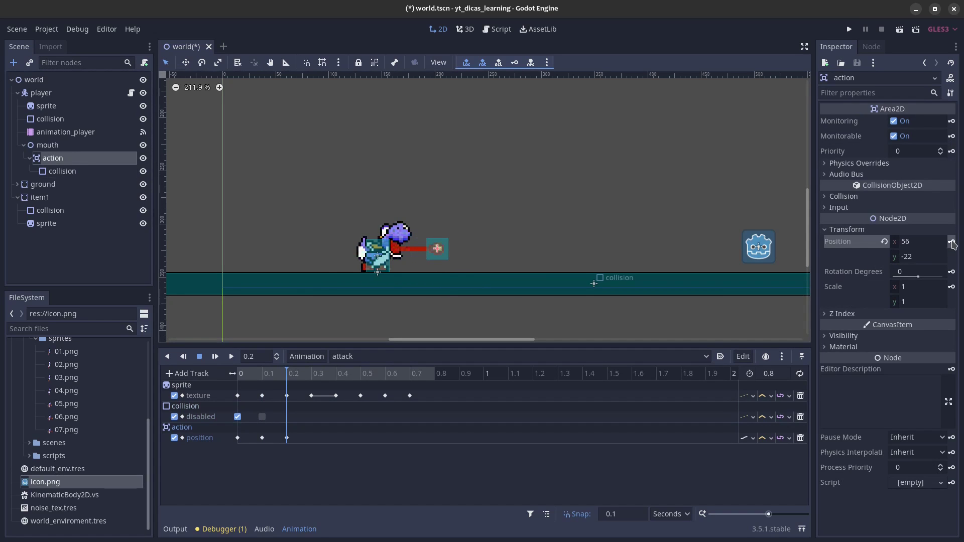
{"action": "left_click", "coordinate": [315, 375]}
{"action": "left_click_drag", "start_coordinate": [379, 326], "coordinate": [384, 325]}
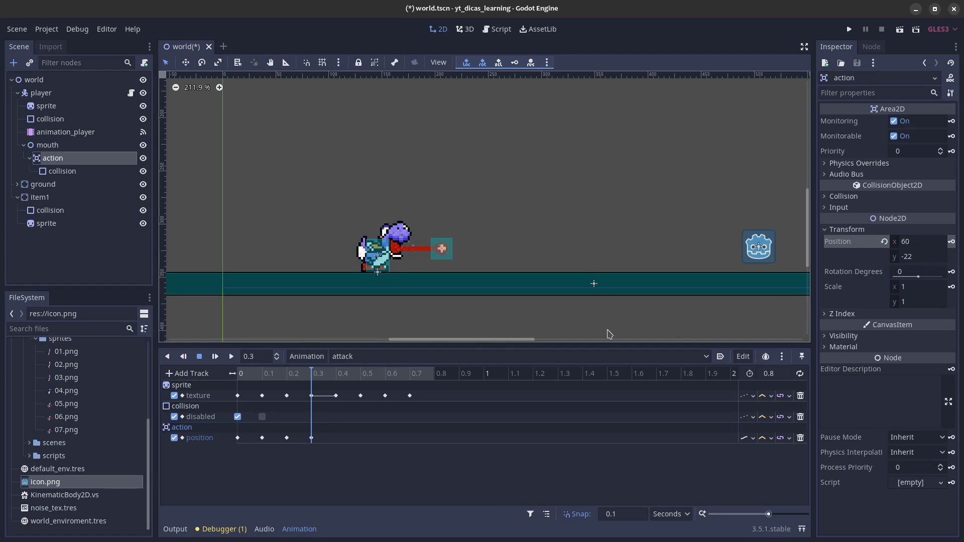
{"action": "left_click", "coordinate": [340, 373]}
{"action": "left_click", "coordinate": [952, 243]}
Step: Pull the action area back at 0.5–0.7 until it retracts onto Yoshi, keying 0.7
{"action": "left_click", "coordinate": [359, 376]}
{"action": "left_click_drag", "start_coordinate": [504, 302], "coordinate": [498, 302], "text": "alt"}
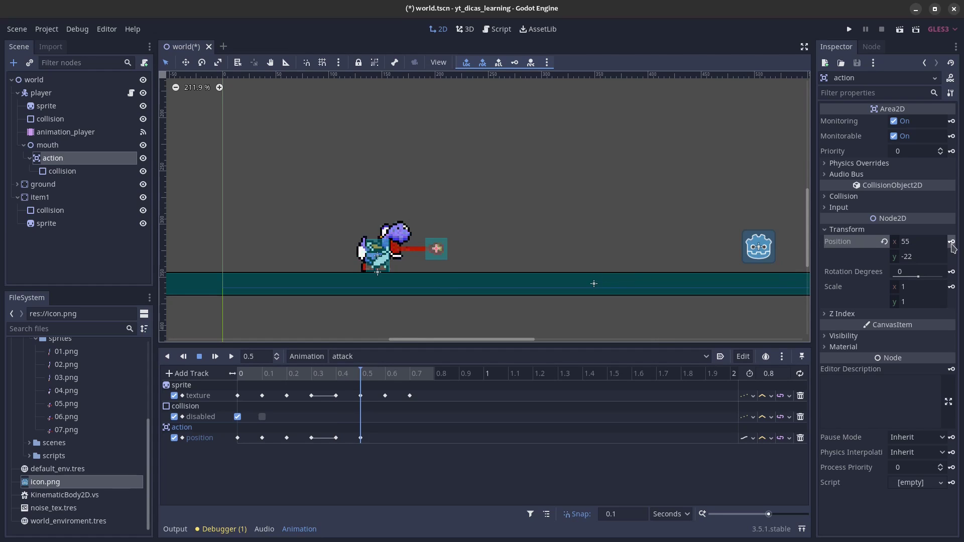
{"action": "left_click", "coordinate": [390, 375]}
{"action": "left_click_drag", "start_coordinate": [546, 314], "coordinate": [531, 315], "text": "alt"}
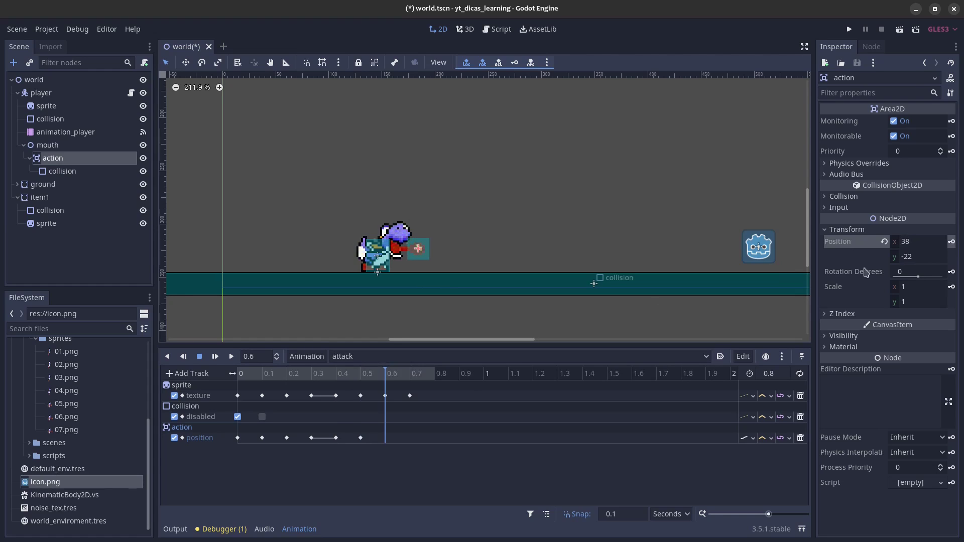
{"action": "left_click", "coordinate": [412, 375]}
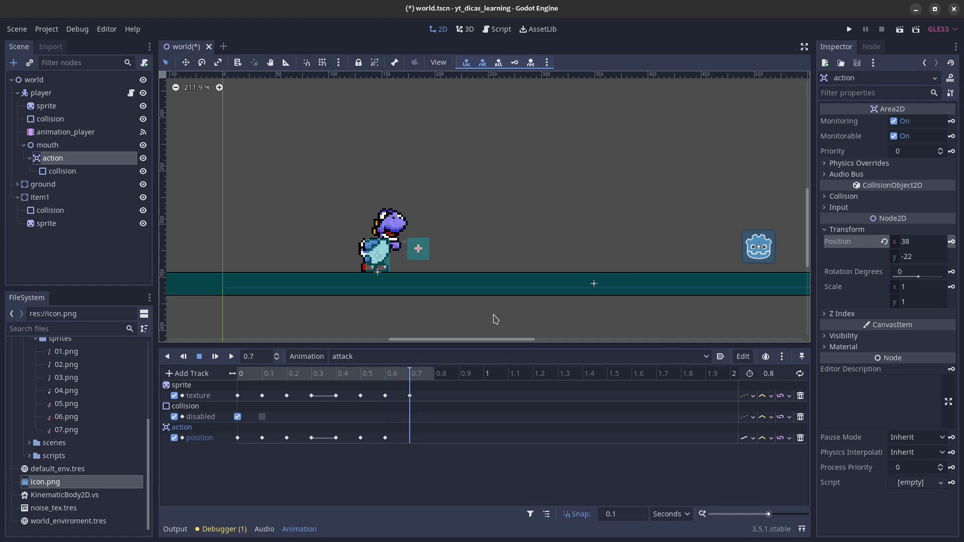
{"action": "left_click_drag", "start_coordinate": [495, 320], "coordinate": [455, 319], "text": "alt"}
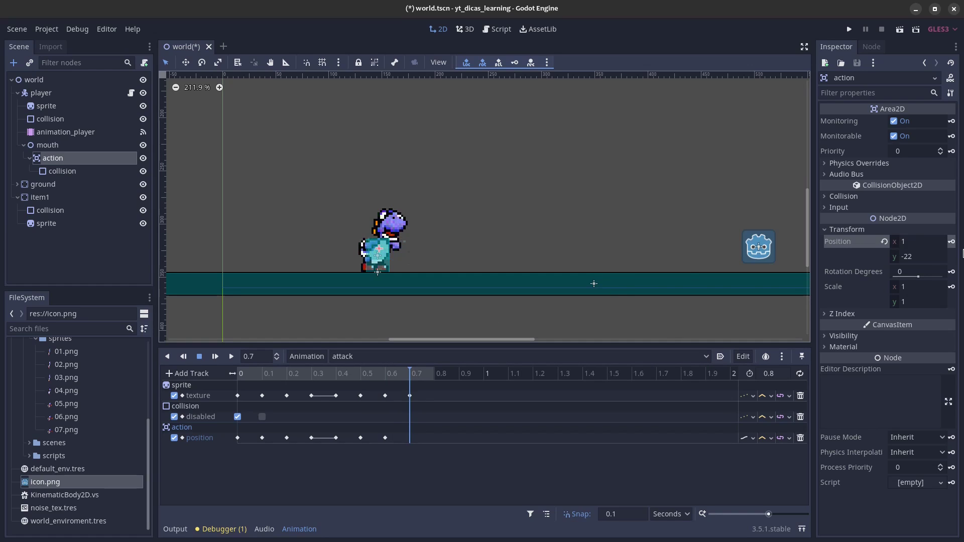
{"action": "left_click", "coordinate": [952, 243]}
Step: Disable the collision shape again, key it at 0.7, and save
{"action": "left_click", "coordinate": [75, 172]}
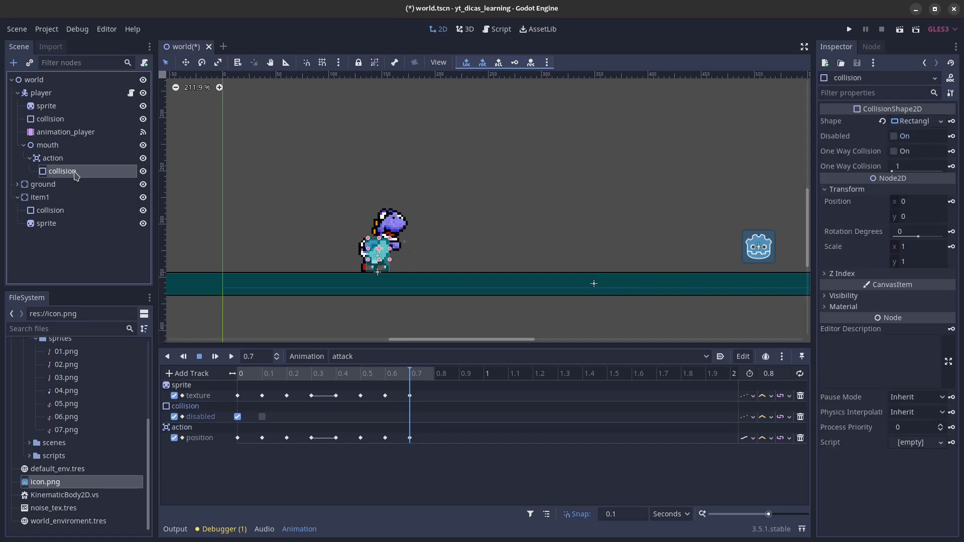
{"action": "left_click", "coordinate": [907, 136]}
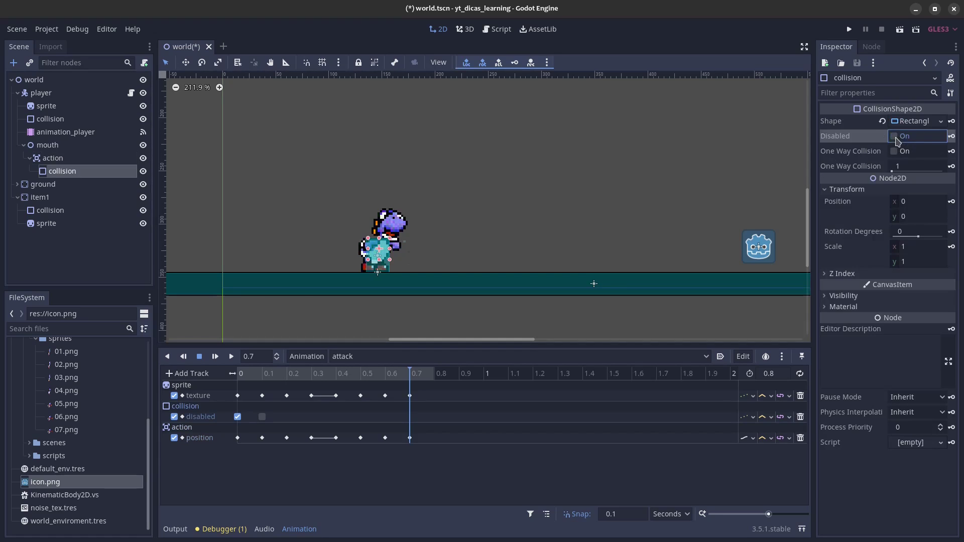
{"action": "left_click", "coordinate": [952, 136]}
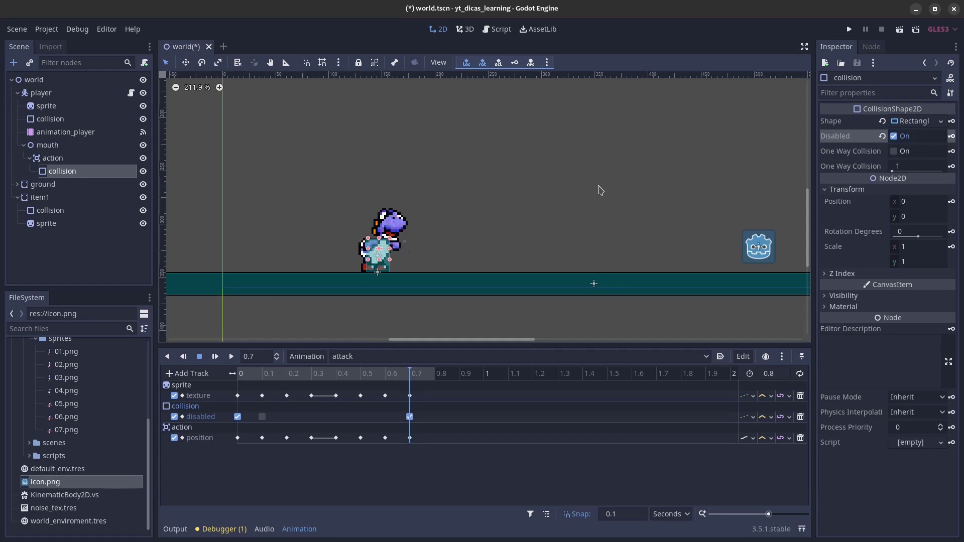
{"action": "key", "text": "ctrl+s"}
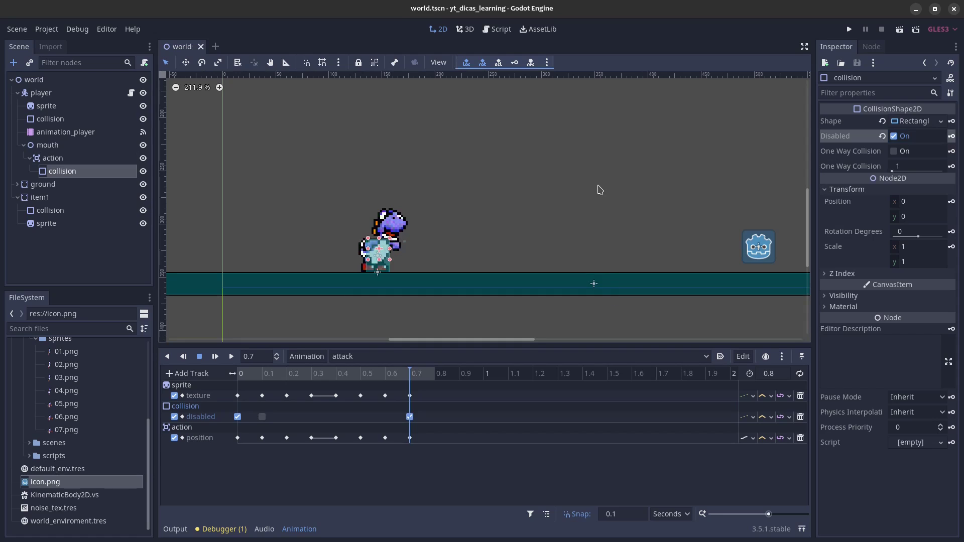
Step: Rewind and play the attack animation several times to preview the hitbox
{"action": "left_click", "coordinate": [235, 374]}
{"action": "left_click_drag", "start_coordinate": [247, 378], "coordinate": [224, 378]}
{"action": "left_click", "coordinate": [216, 358]}
{"action": "left_click", "coordinate": [216, 357]}
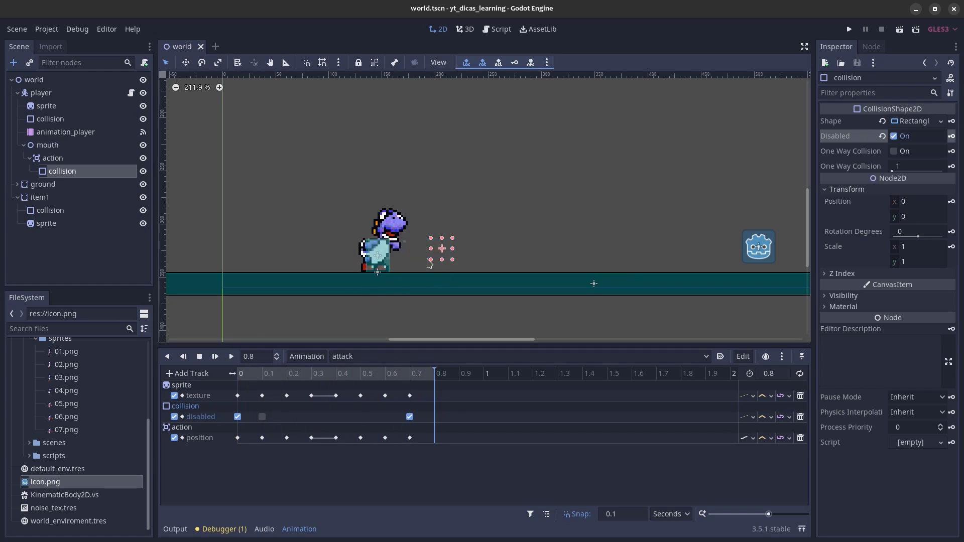
{"action": "left_click", "coordinate": [216, 357]}
{"action": "left_click", "coordinate": [216, 356]}
Step: Set the position track's update mode to Discrete, replay, then switch to idle
{"action": "left_click", "coordinate": [748, 438]}
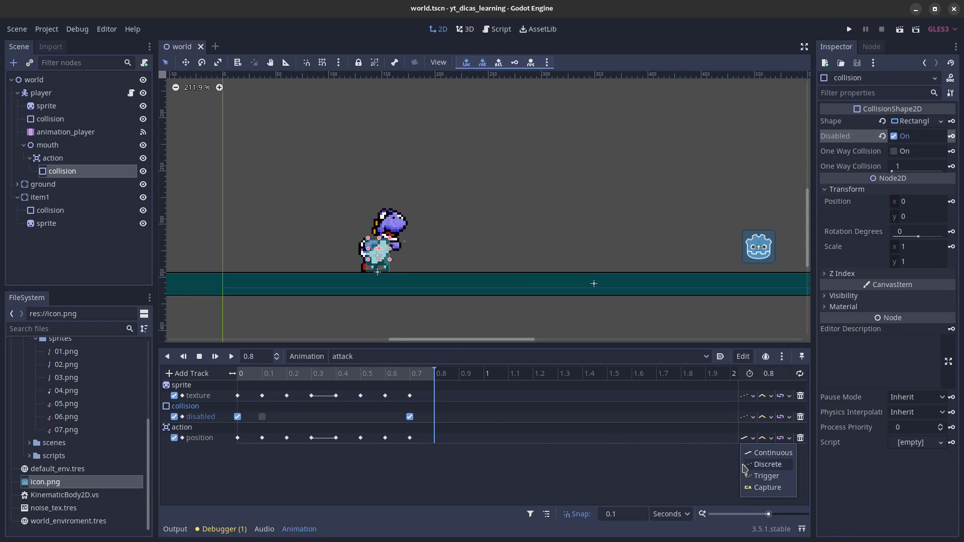
{"action": "left_click", "coordinate": [767, 465]}
{"action": "left_click", "coordinate": [216, 356]}
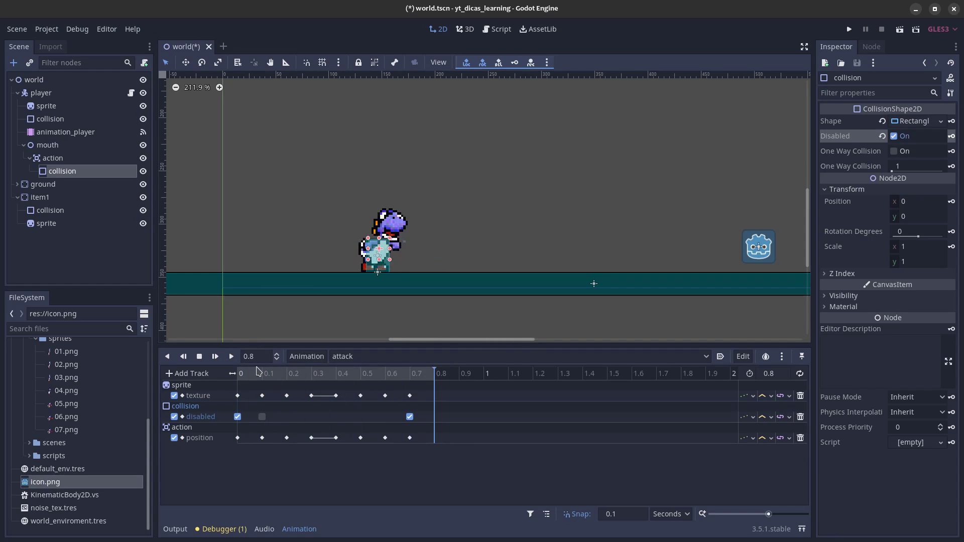
{"action": "left_click", "coordinate": [361, 358]}
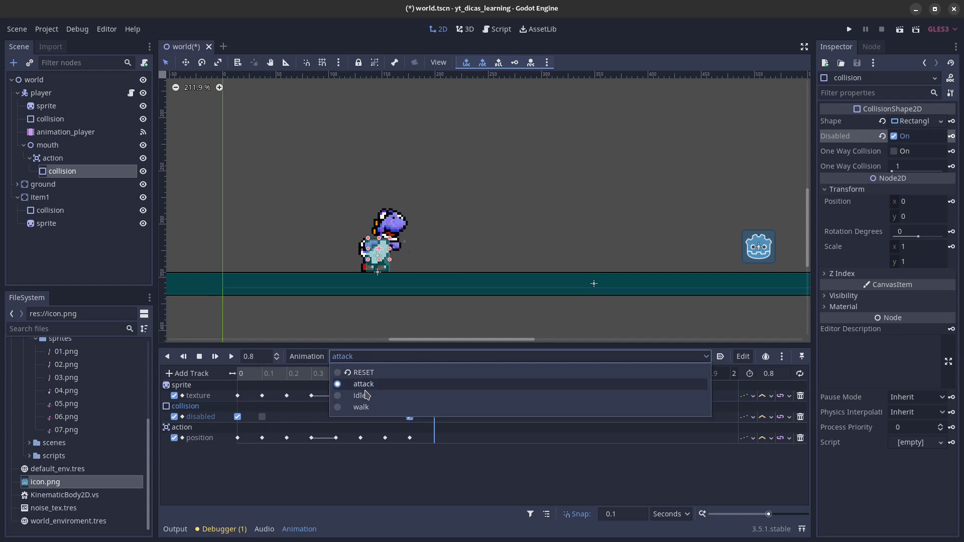
{"action": "left_click", "coordinate": [366, 397]}
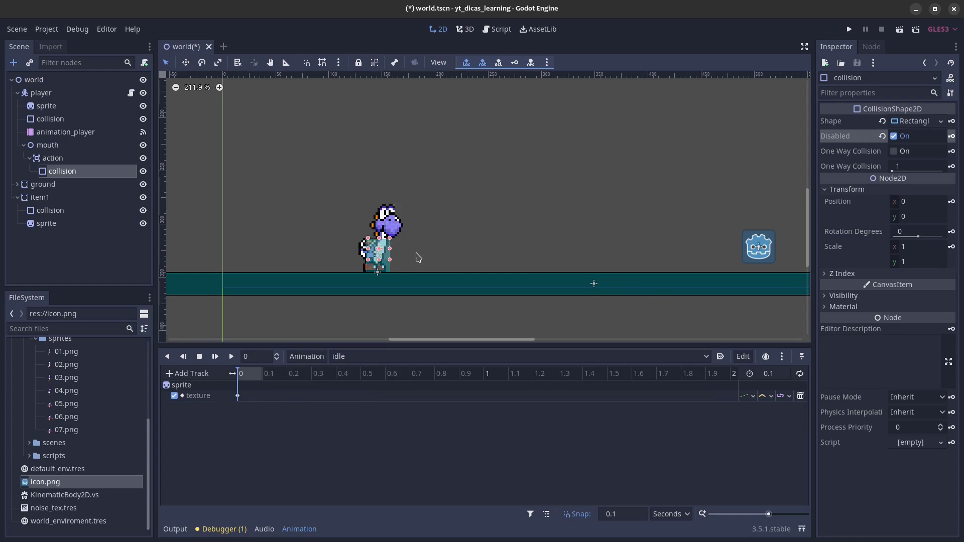
Step: Take the action area off collision layer 1, make it detect only mask 2, and save
{"action": "left_click", "coordinate": [65, 159]}
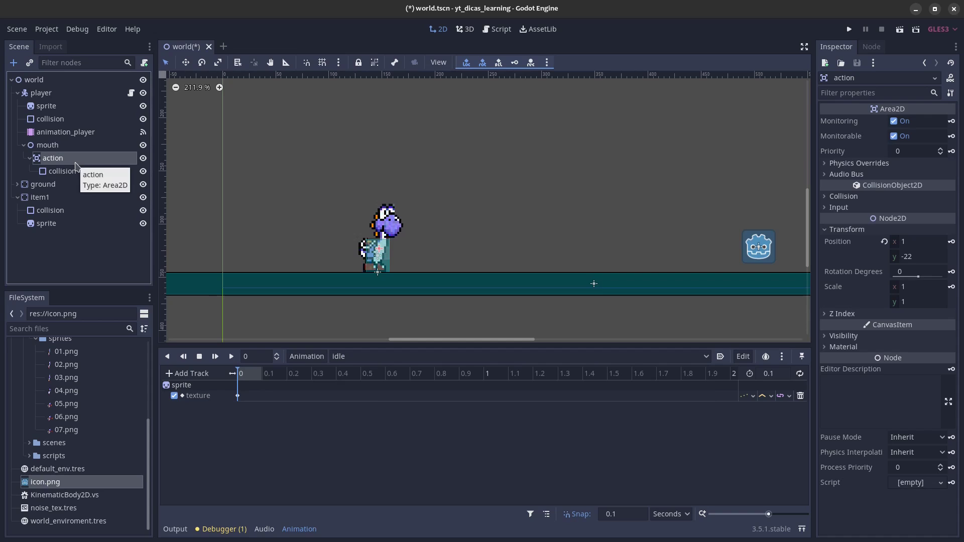
{"action": "left_click", "coordinate": [841, 198]}
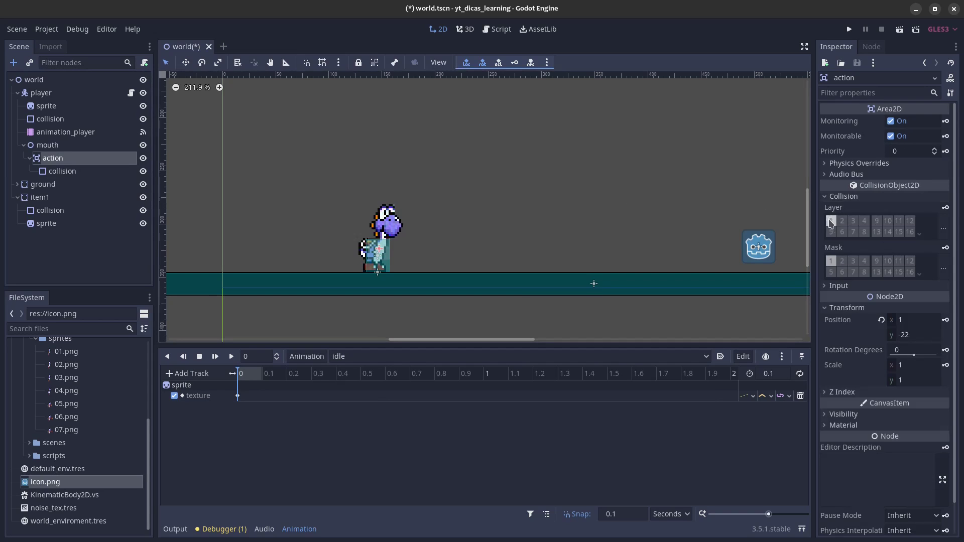
{"action": "left_click", "coordinate": [831, 221]}
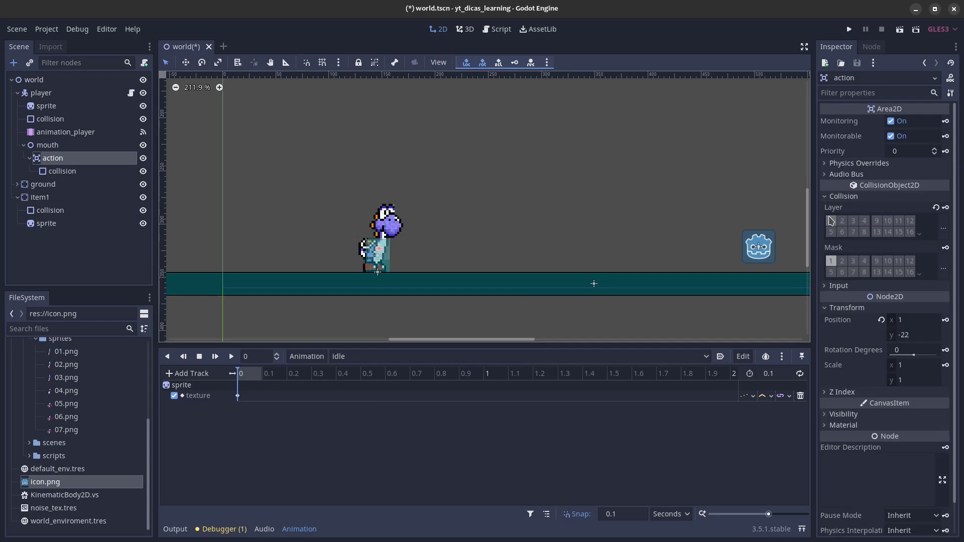
{"action": "left_click", "coordinate": [842, 262]}
{"action": "left_click", "coordinate": [832, 263]}
{"action": "left_click", "coordinate": [838, 261]}
{"action": "key", "text": "ctrl+s"}
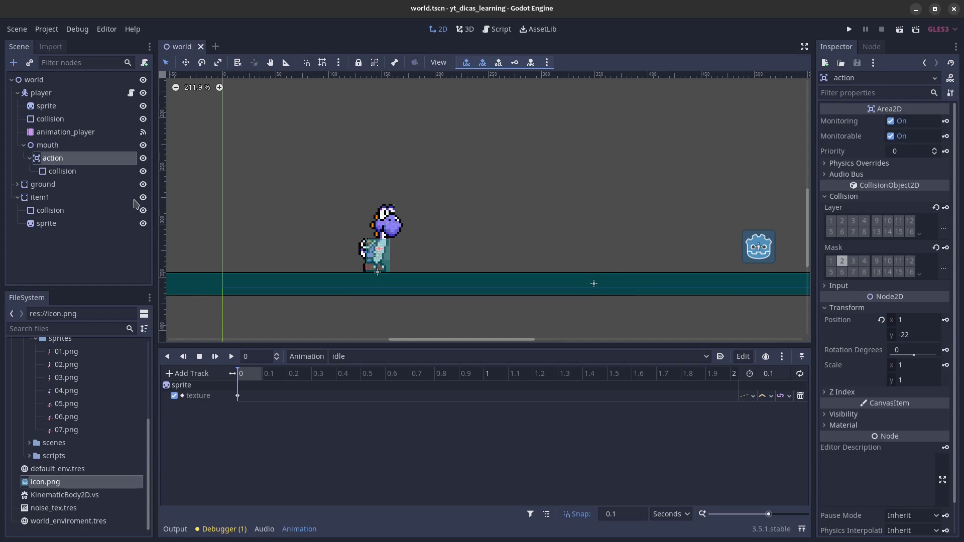
Step: Put item1 on collision layer 2 with mask 1 off, save, then list action's signals
{"action": "left_click", "coordinate": [71, 200]}
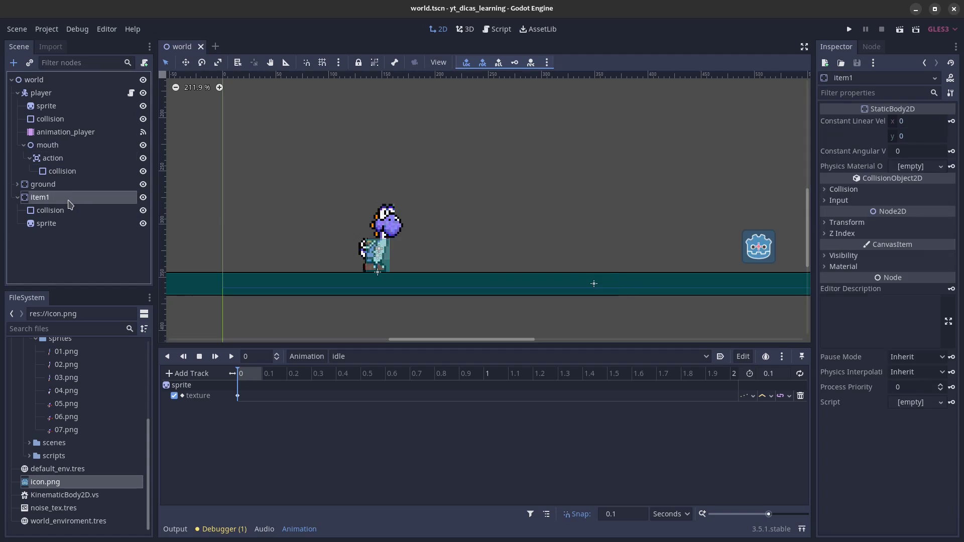
{"action": "left_click", "coordinate": [859, 191]}
{"action": "left_click", "coordinate": [831, 214]}
{"action": "left_click", "coordinate": [843, 215]}
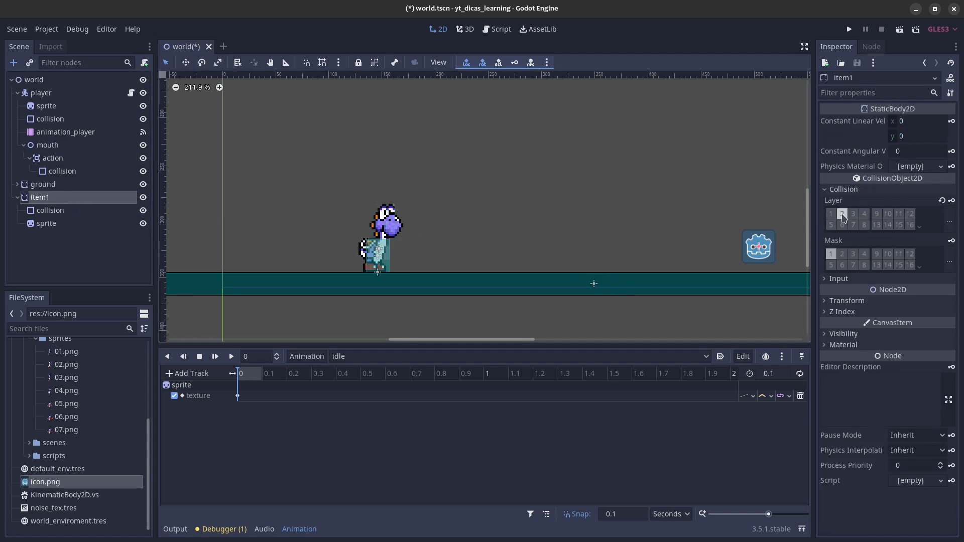
{"action": "left_click", "coordinate": [831, 254]}
{"action": "key", "text": "ctrl+s"}
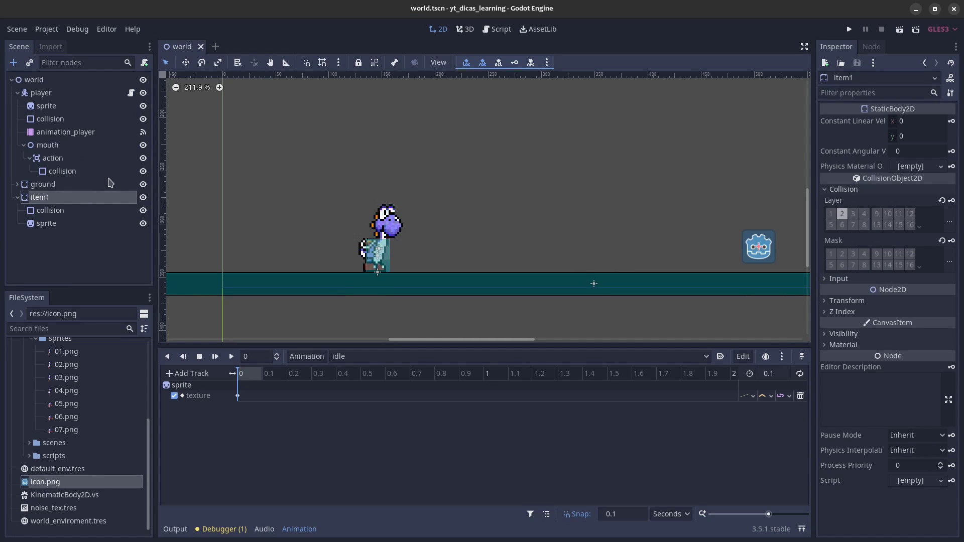
{"action": "left_click", "coordinate": [67, 160]}
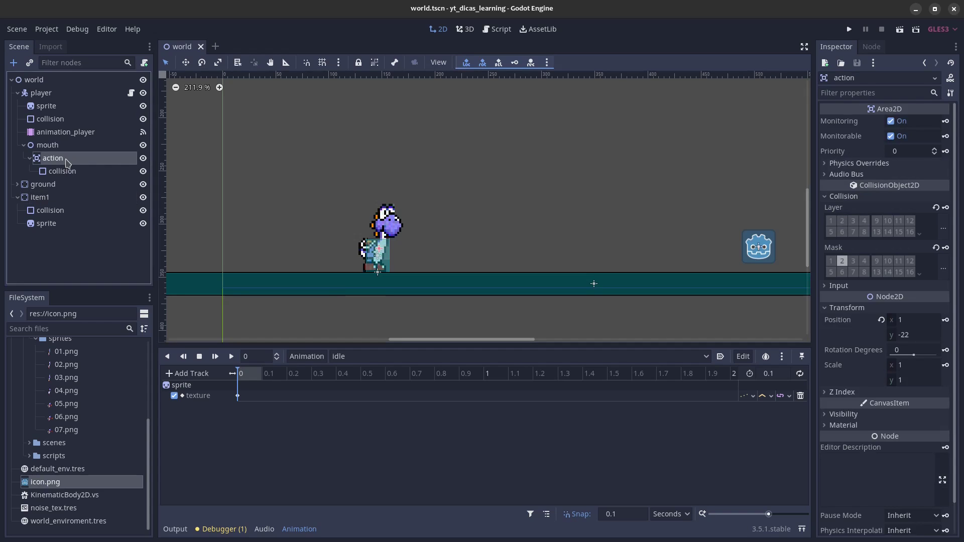
{"action": "left_click", "coordinate": [872, 50]}
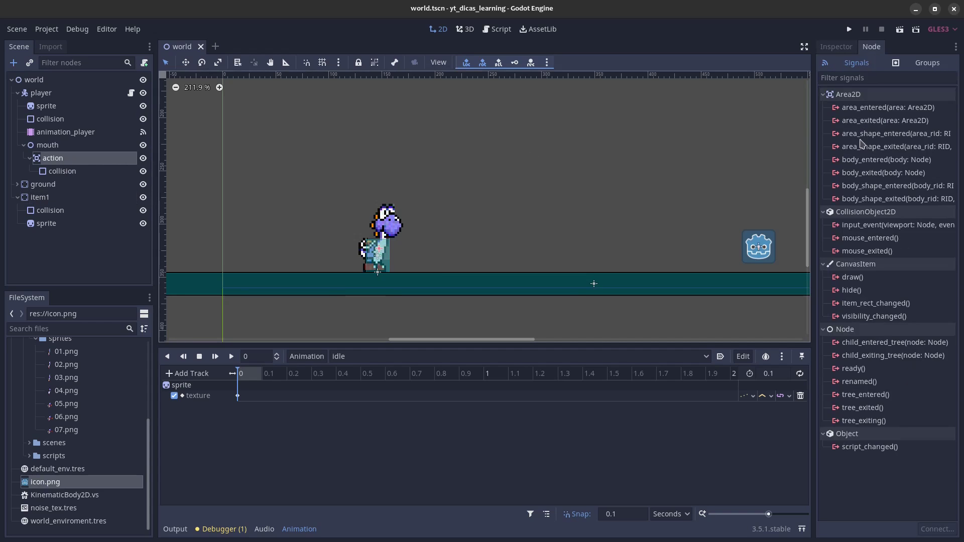
Step: Connect body_entered to _on_action_body_entered in player.gd, replacing pass with print(body.name), and save
{"action": "double_click", "coordinate": [892, 164]}
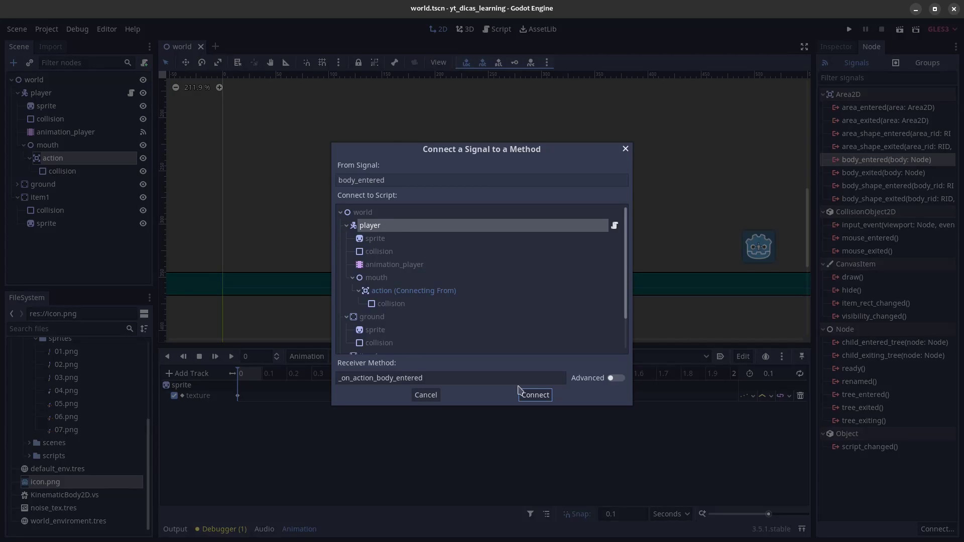
{"action": "left_click", "coordinate": [544, 395]}
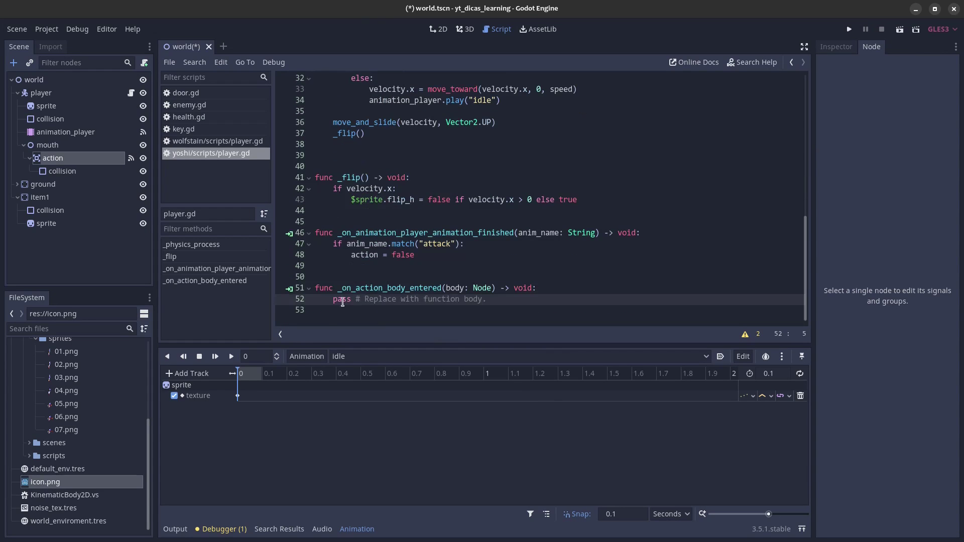
{"action": "left_click_drag", "start_coordinate": [339, 299], "coordinate": [528, 296]}
{"action": "type", "text": "p"}
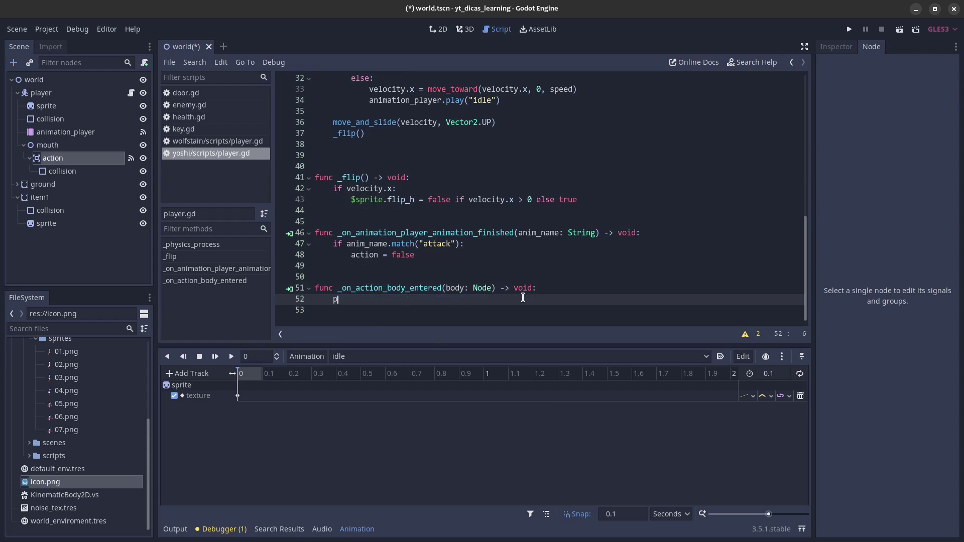
{"action": "type", "text": "ri"}
{"action": "key", "text": "Return"}
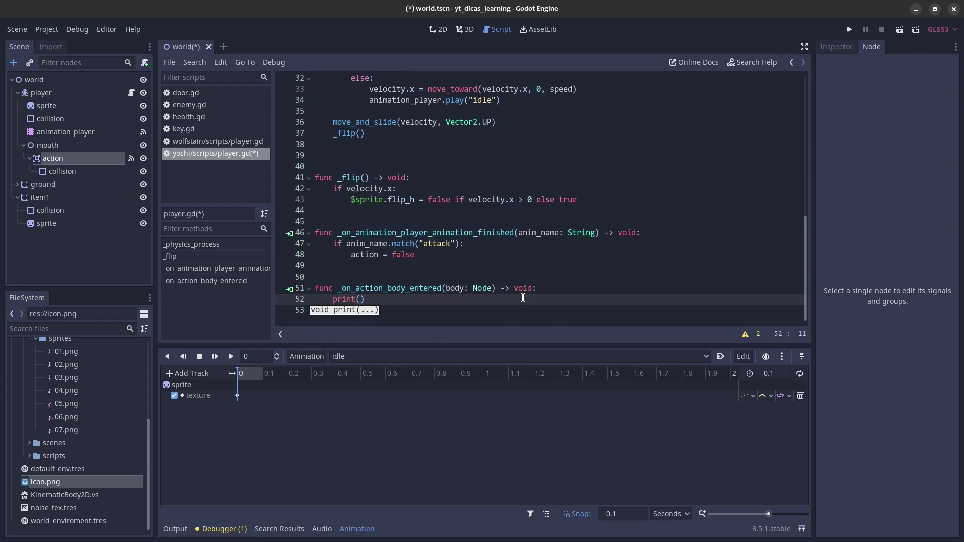
{"action": "type", "text": "\""}
{"action": "key", "text": "Return"}
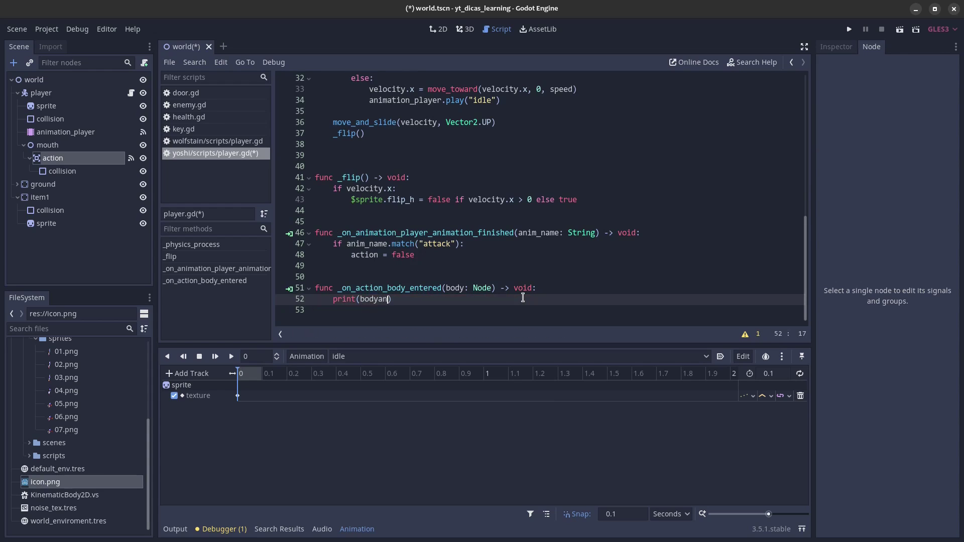
{"action": "type", "text": ".name"}
{"action": "key", "text": "ctrl+s"}
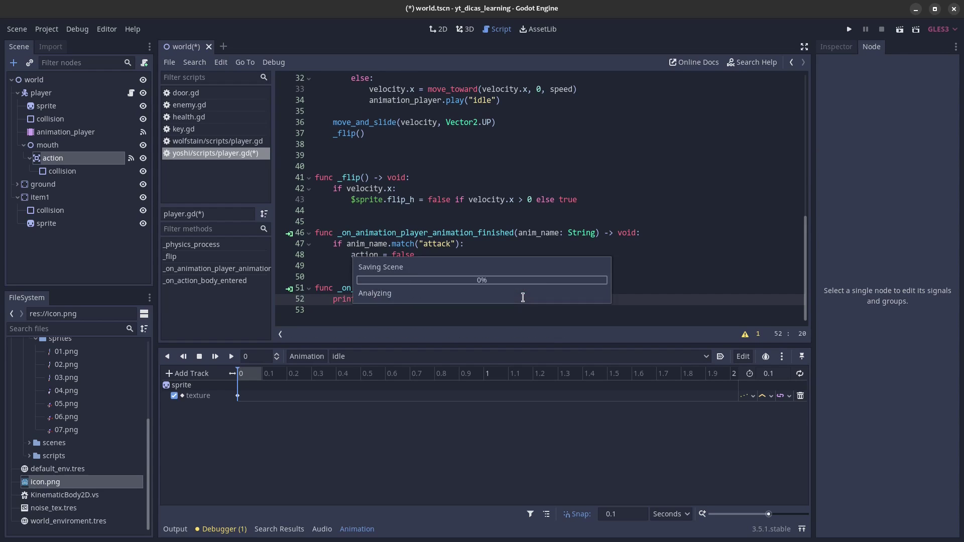
{"action": "left_click", "coordinate": [900, 30]}
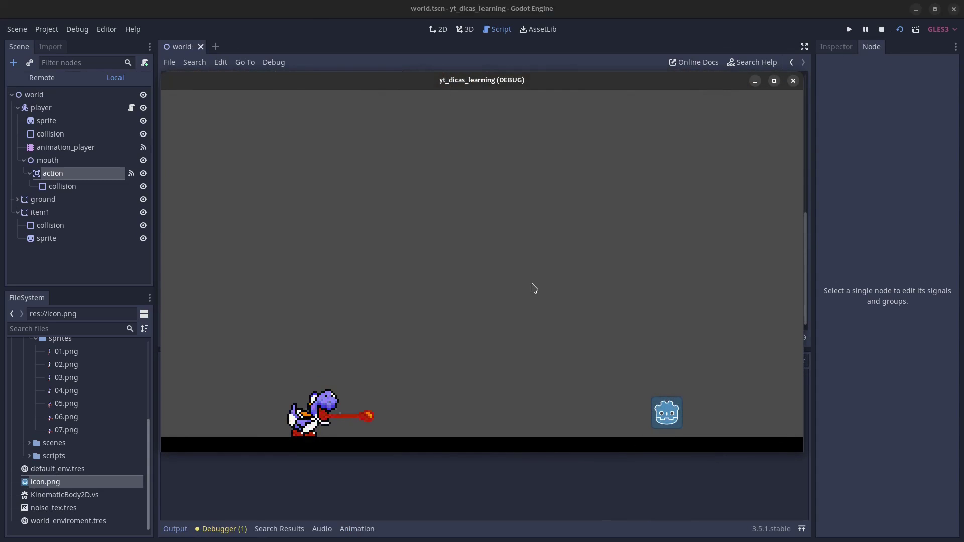
Step: Walk Yoshi to the item and attack it so the output prints item1, then stop the game
{"action": "key", "text": "space"}
{"action": "key", "text": "Right"}
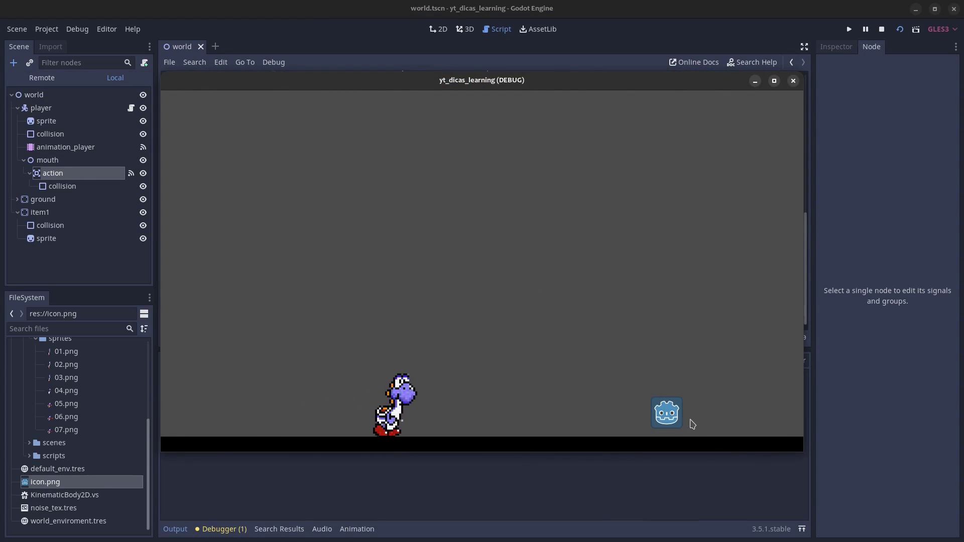
{"action": "key", "text": "Right"}
{"action": "left_click_drag", "start_coordinate": [504, 86], "coordinate": [532, 63]}
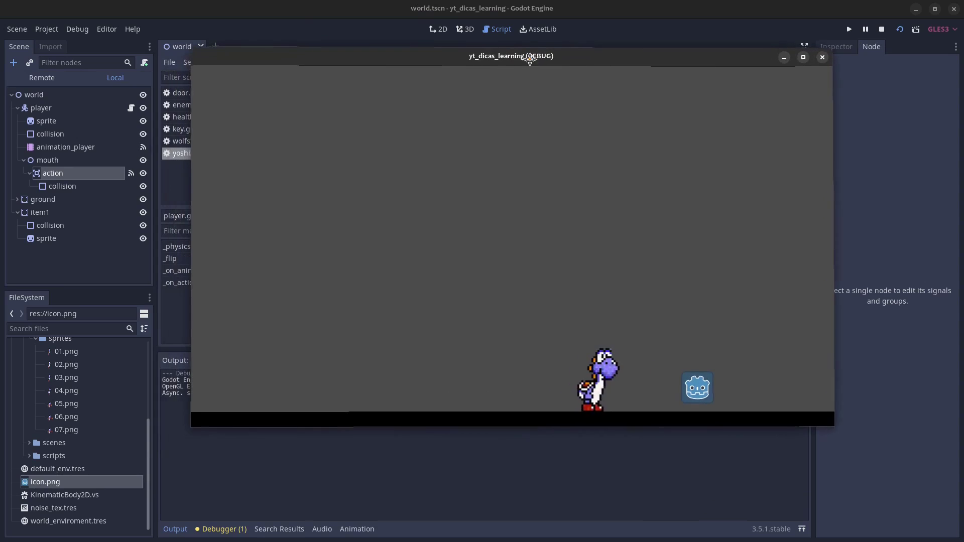
{"action": "key", "text": "Right"}
{"action": "key", "text": "space"}
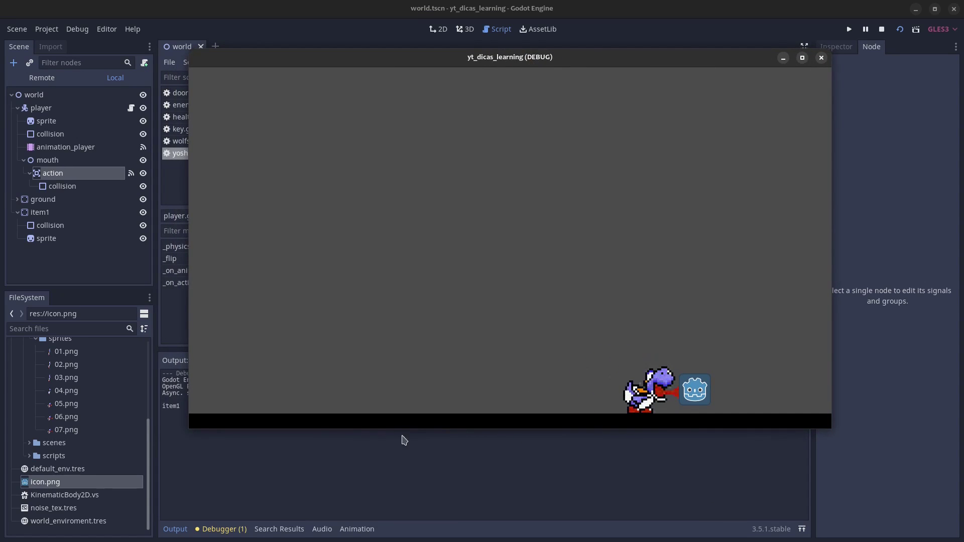
{"action": "key", "text": "space"}
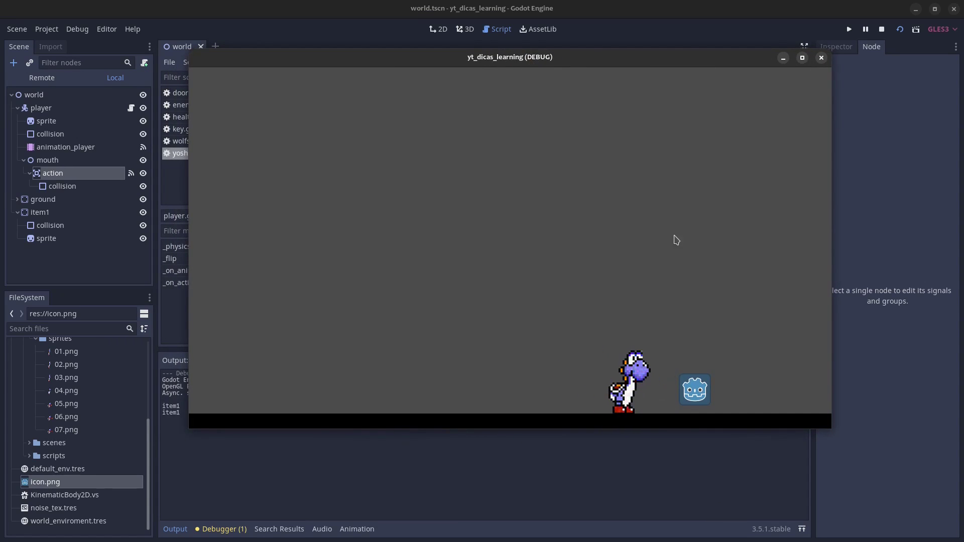
{"action": "left_click", "coordinate": [822, 58]}
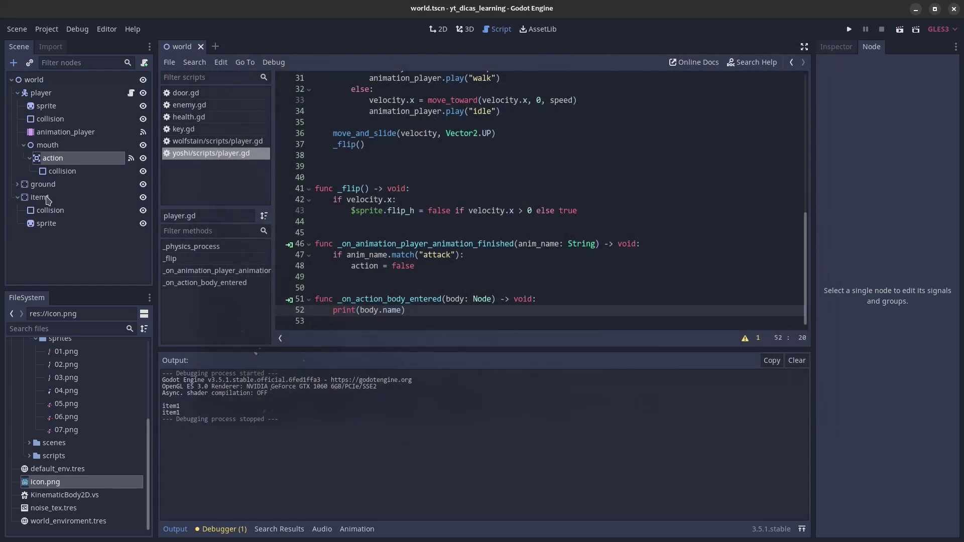
Step: Back in the 2D view, duplicate item1 to create item2
{"action": "left_click", "coordinate": [82, 199]}
{"action": "left_click", "coordinate": [435, 29]}
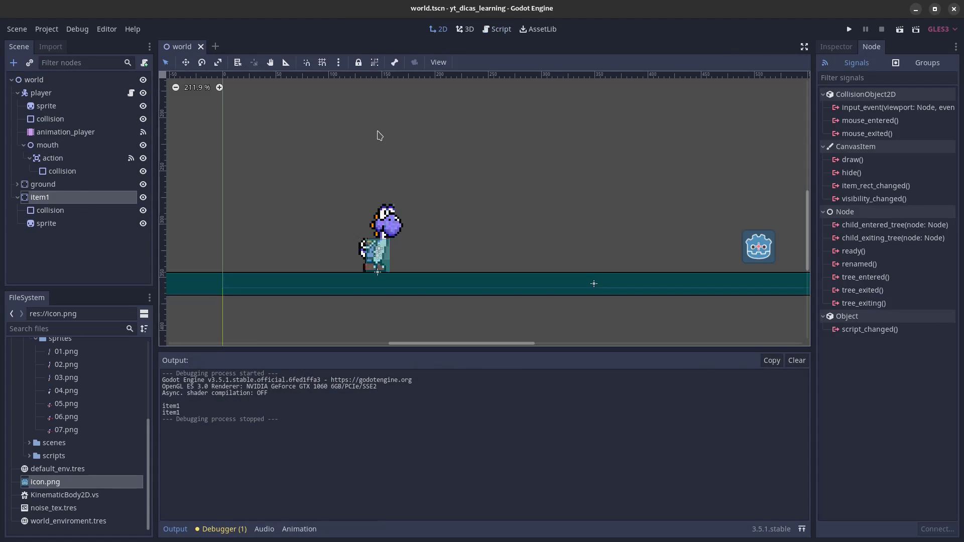
{"action": "key", "text": "ctrl+d"}
Step: Move item2 to the left of Yoshi and test the tongue attack on it
{"action": "left_click_drag", "start_coordinate": [603, 231], "coordinate": [195, 230], "text": "alt"}
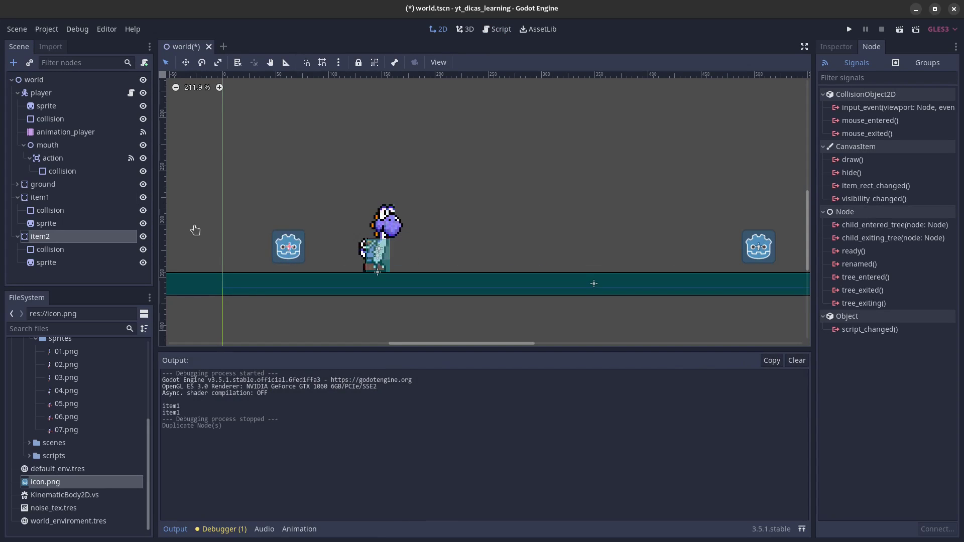
{"action": "left_click", "coordinate": [900, 30]}
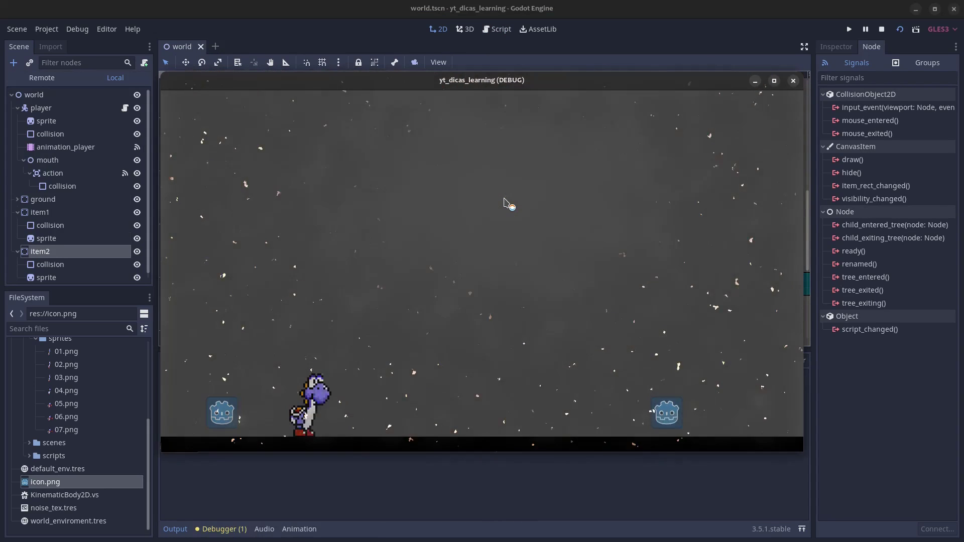
{"action": "left_click_drag", "start_coordinate": [395, 81], "coordinate": [447, 70]}
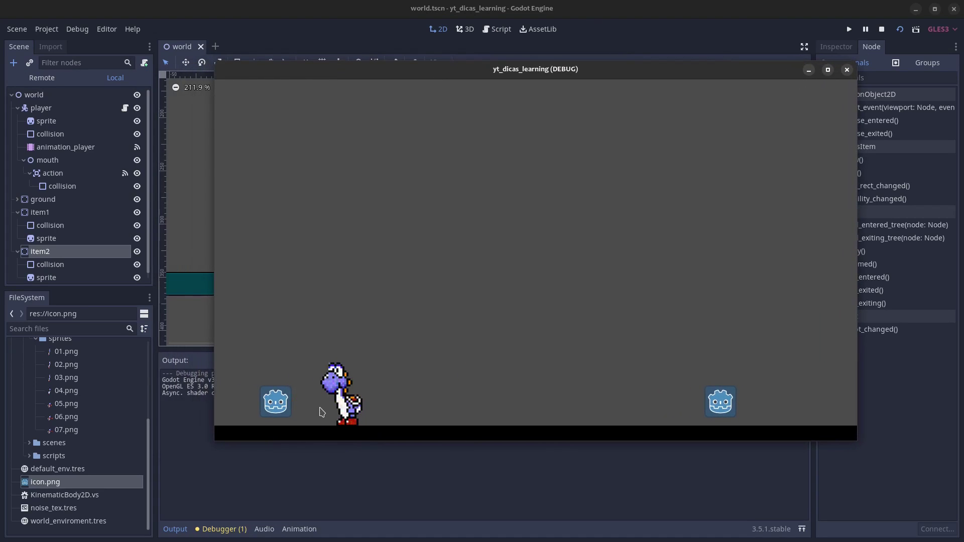
{"action": "key", "text": "Right"}
{"action": "key", "text": "Left"}
{"action": "key", "text": "space"}
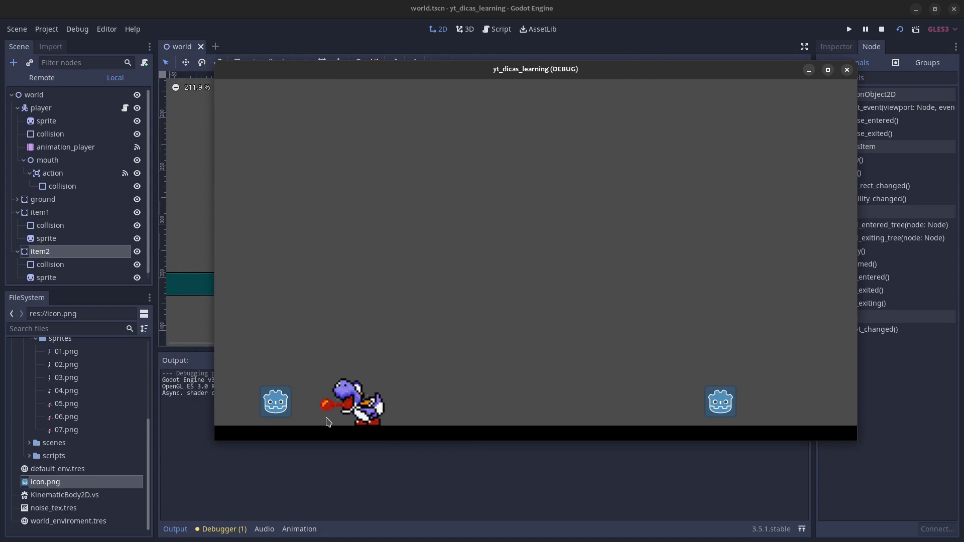
{"action": "key", "text": "space"}
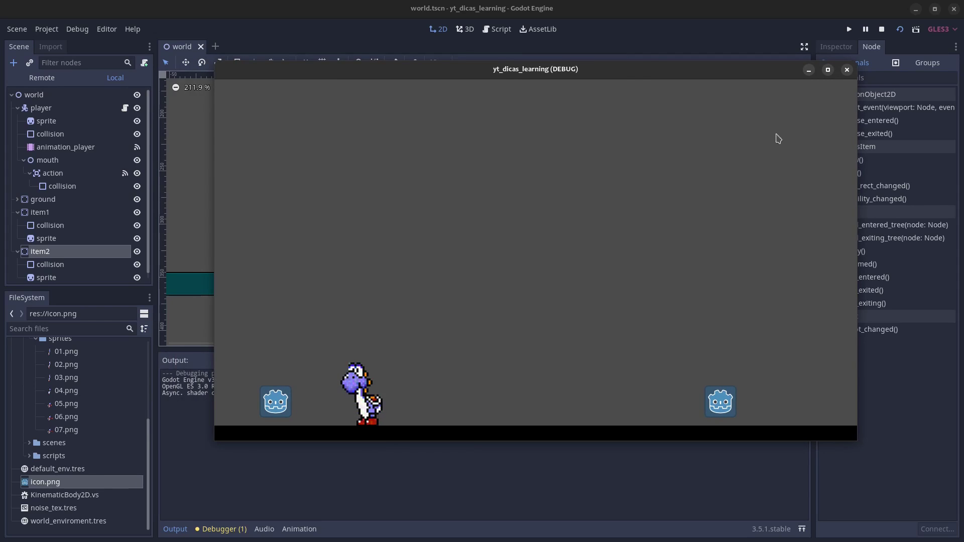
Step: Stop the game and reopen player.gd with the Output panel collapsed
{"action": "left_click", "coordinate": [848, 69]}
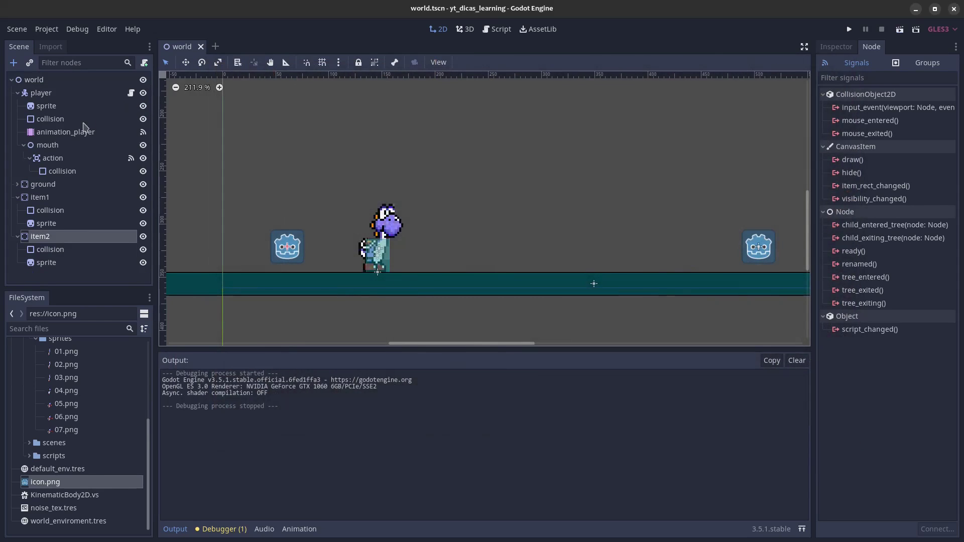
{"action": "left_click", "coordinate": [131, 93]}
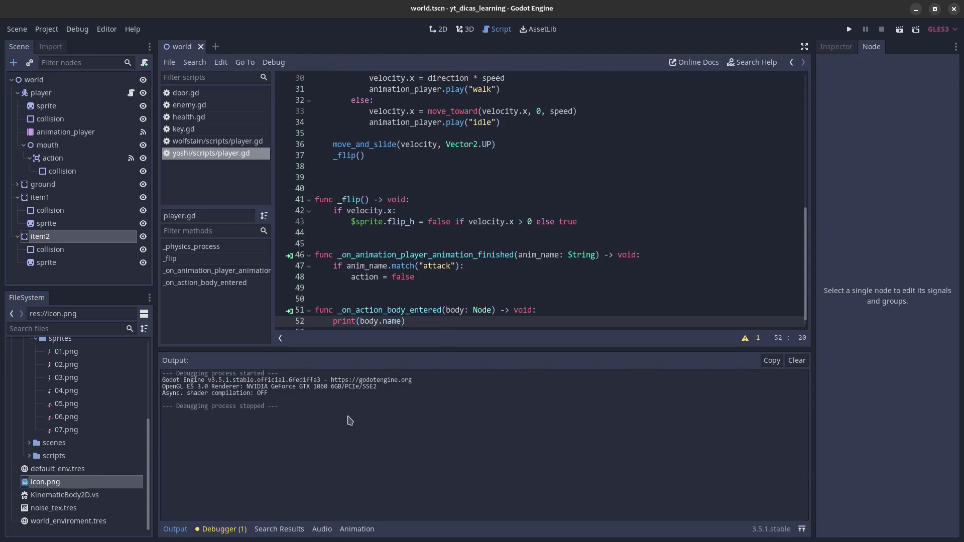
{"action": "left_click", "coordinate": [177, 530]}
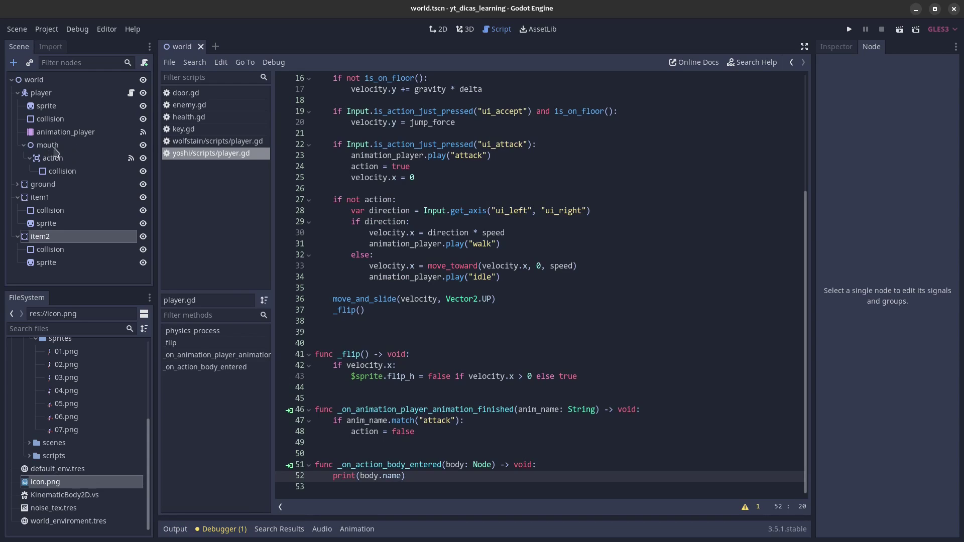
Step: Add "$mouth.scale.x = 1 if velocity.x > 0 else -1" to _flip and save player.gd
{"action": "left_click", "coordinate": [583, 370]}
{"action": "key", "text": "Return"}
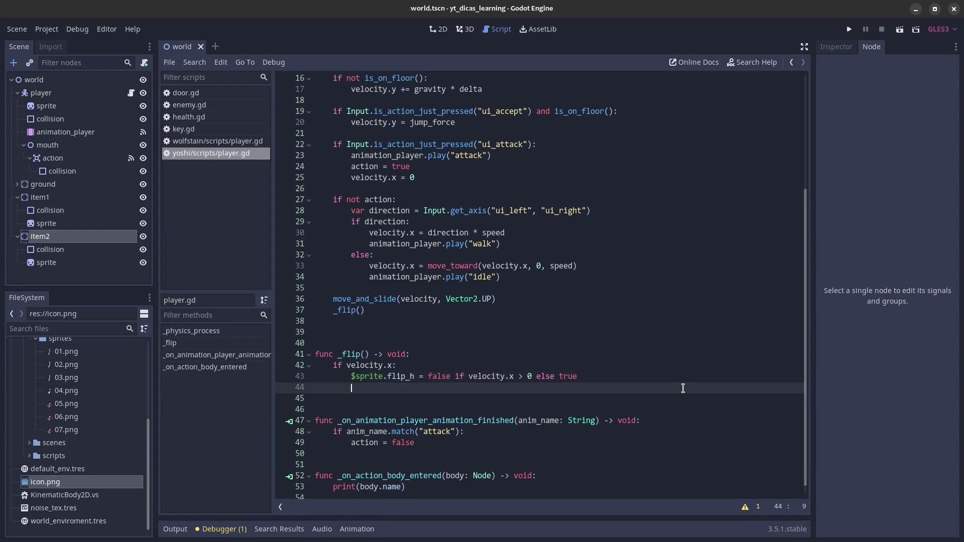
{"action": "type", "text": "$mo"}
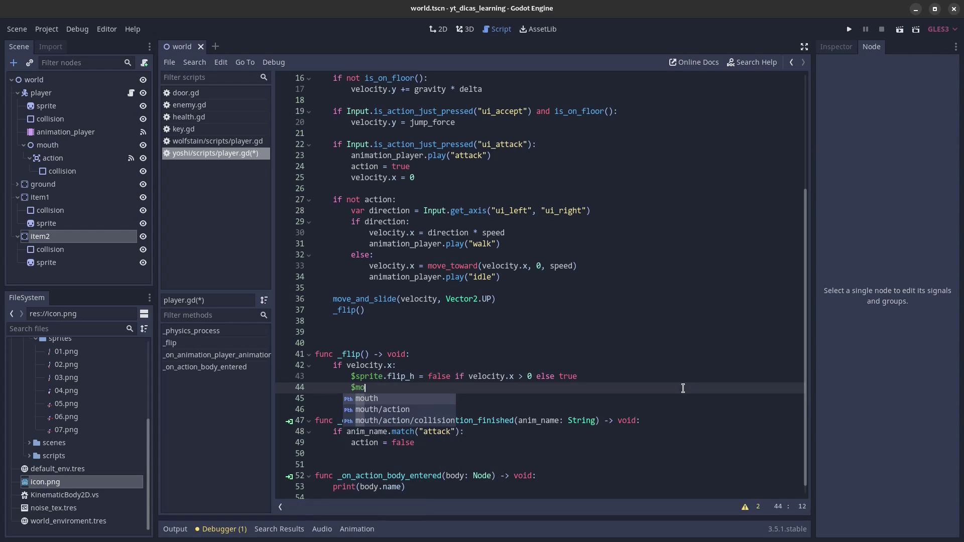
{"action": "key", "text": "Return"}
{"action": "type", "text": "sca"}
{"action": "key", "text": "Return"}
{"action": "type", "text": ".x = 1"}
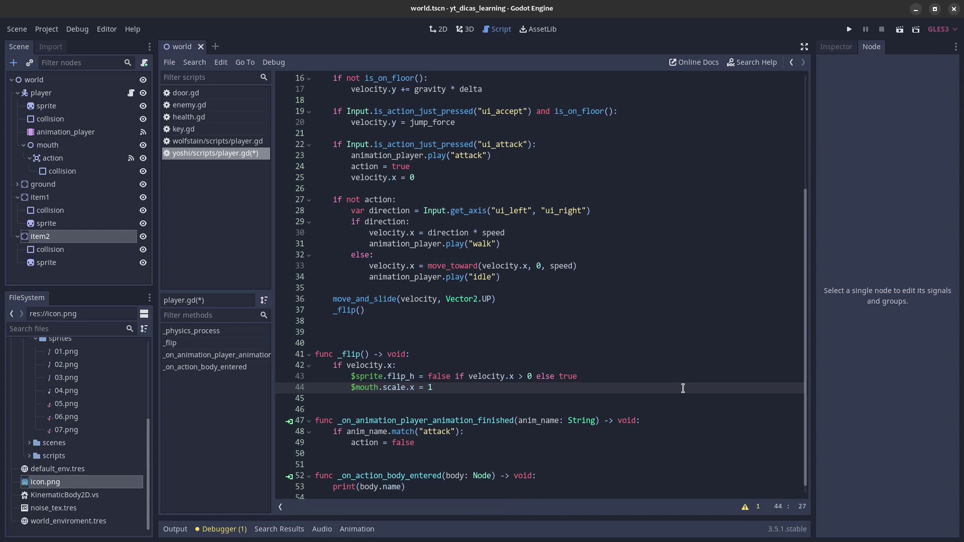
{"action": "type", "text": " if velocity"}
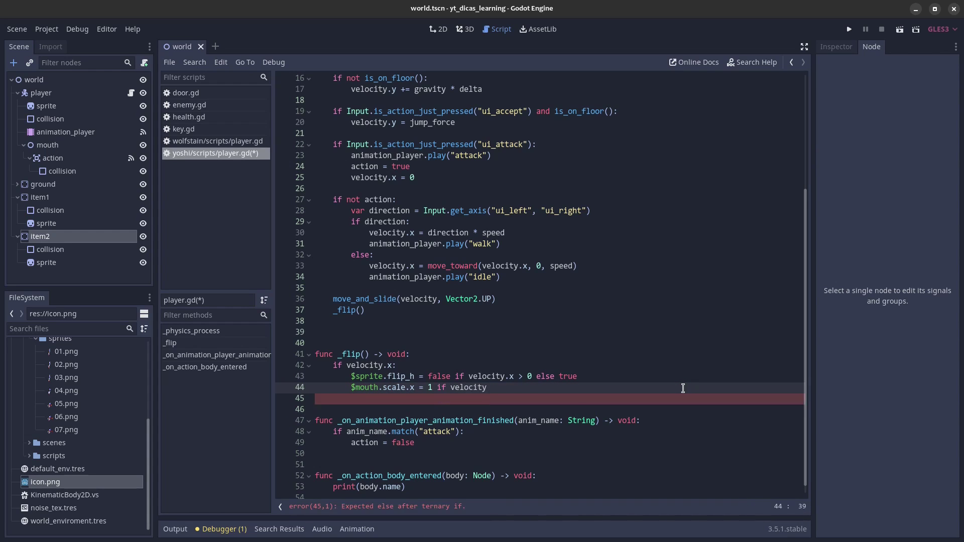
{"action": "type", "text": ".x > 0 e"}
{"action": "type", "text": "lse -1"}
{"action": "key", "text": "ctrl+s"}
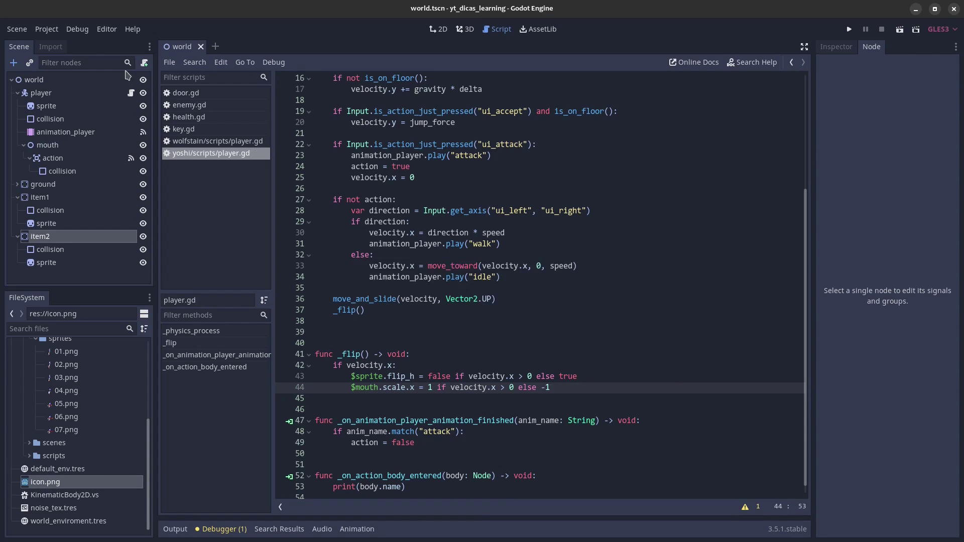
{"action": "left_click", "coordinate": [80, 32]}
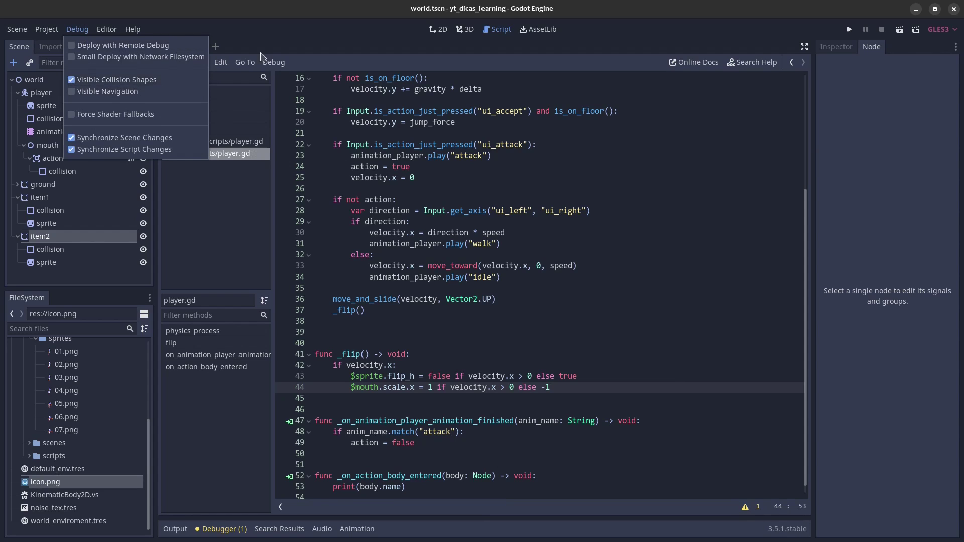
Step: Turn on Visible Collision Shapes and start the game from the 2D view
{"action": "left_click", "coordinate": [75, 81]}
{"action": "left_click", "coordinate": [447, 31]}
{"action": "left_click", "coordinate": [901, 31]}
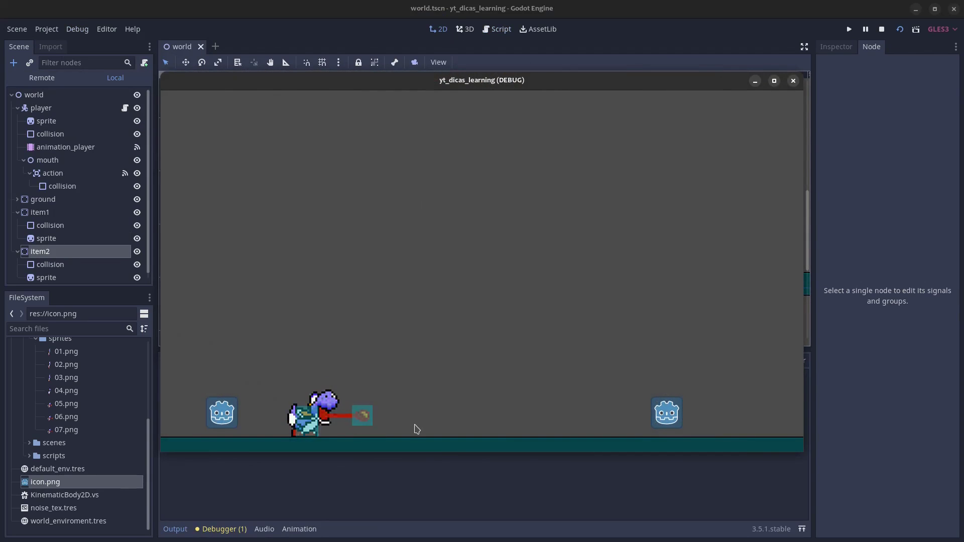
Step: Hit item2 then item1 with the tongue, confirming both names print, then stop the game
{"action": "key", "text": "Right"}
{"action": "key", "text": "Left"}
{"action": "key", "text": "space"}
{"action": "key", "text": "space"}
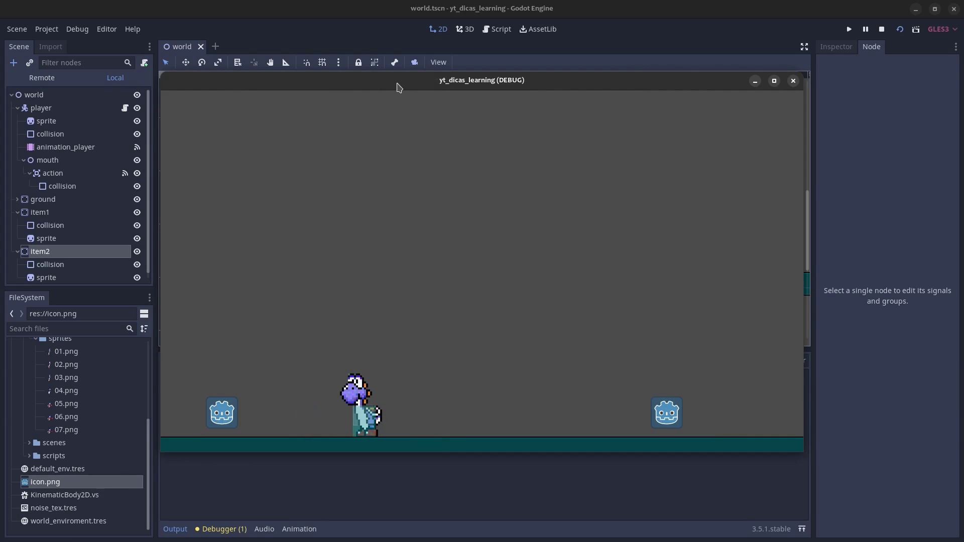
{"action": "left_click_drag", "start_coordinate": [397, 85], "coordinate": [448, 80]}
{"action": "key", "text": "Left"}
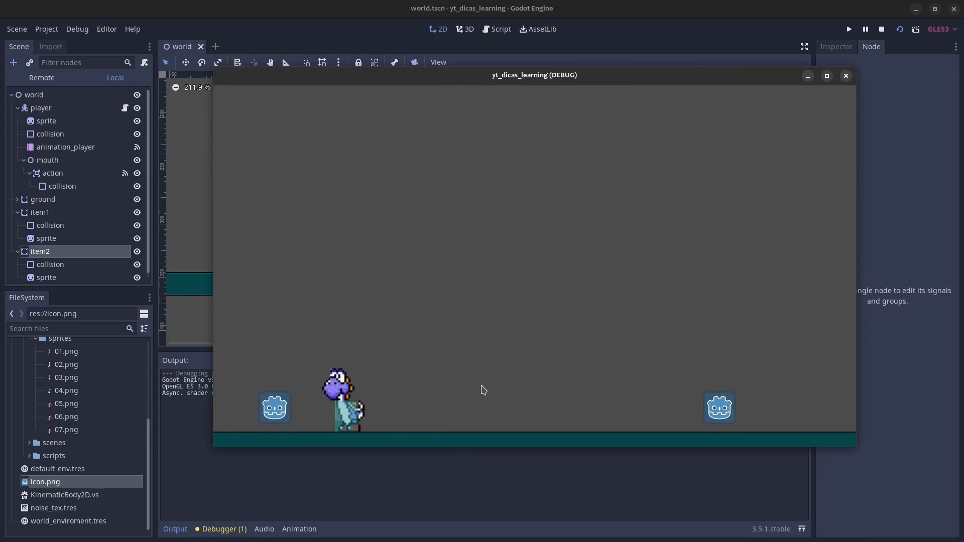
{"action": "key", "text": "space"}
{"action": "key", "text": "Right"}
{"action": "key", "text": "space"}
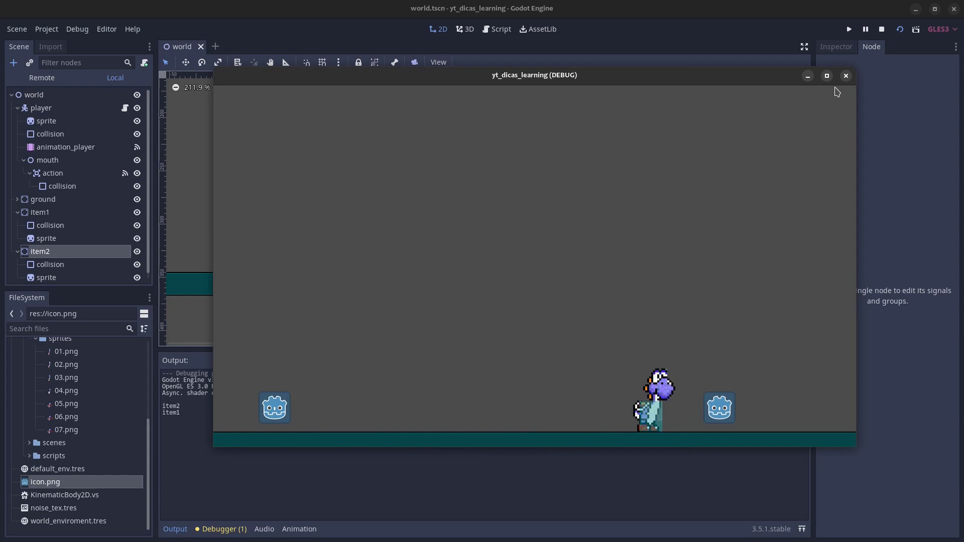
{"action": "left_click", "coordinate": [845, 76]}
{"action": "left_click", "coordinate": [87, 30]}
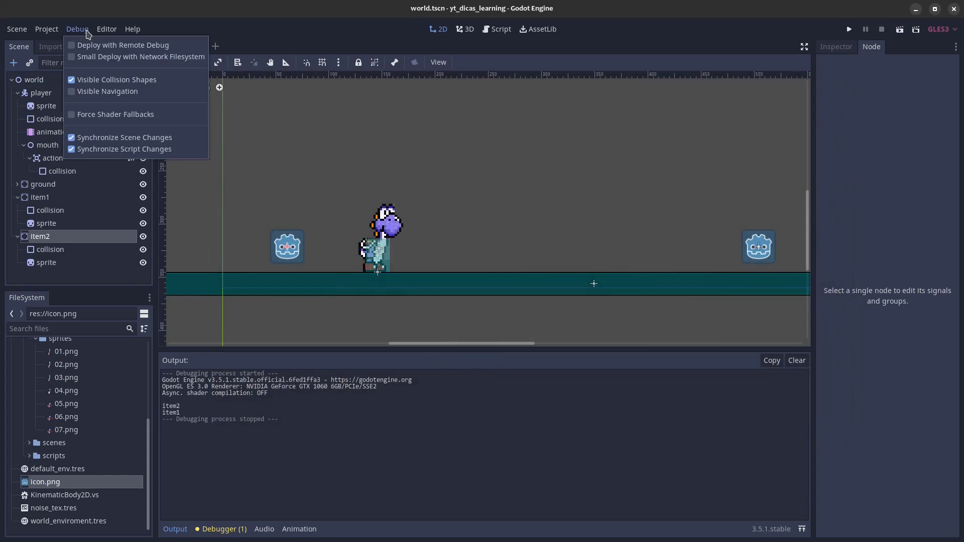
Step: Dismiss the Debug menu, zoom the 2D view out, and select item1 in the Scene dock
{"action": "left_click", "coordinate": [241, 33]}
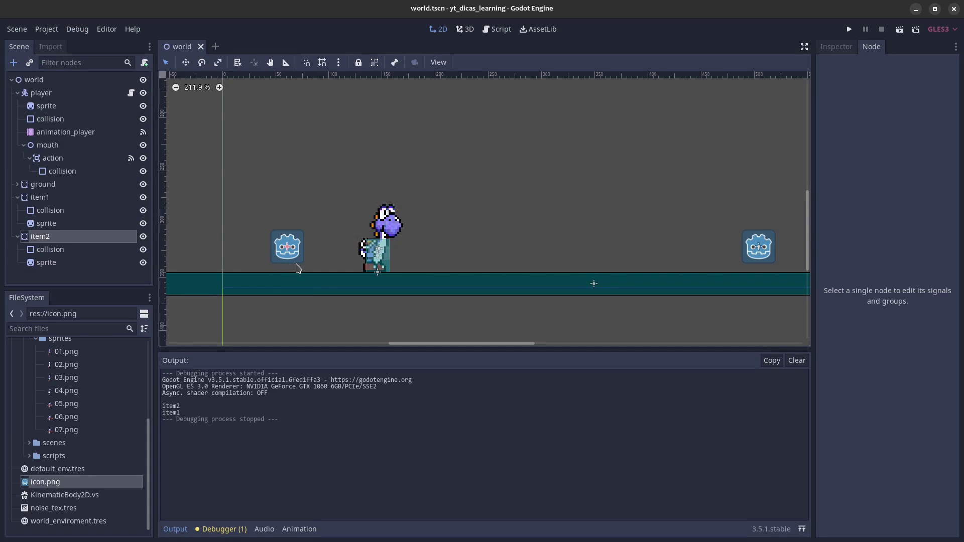
{"action": "scroll", "coordinate": [314, 262], "scroll_direction": "down", "scroll_amount": 3}
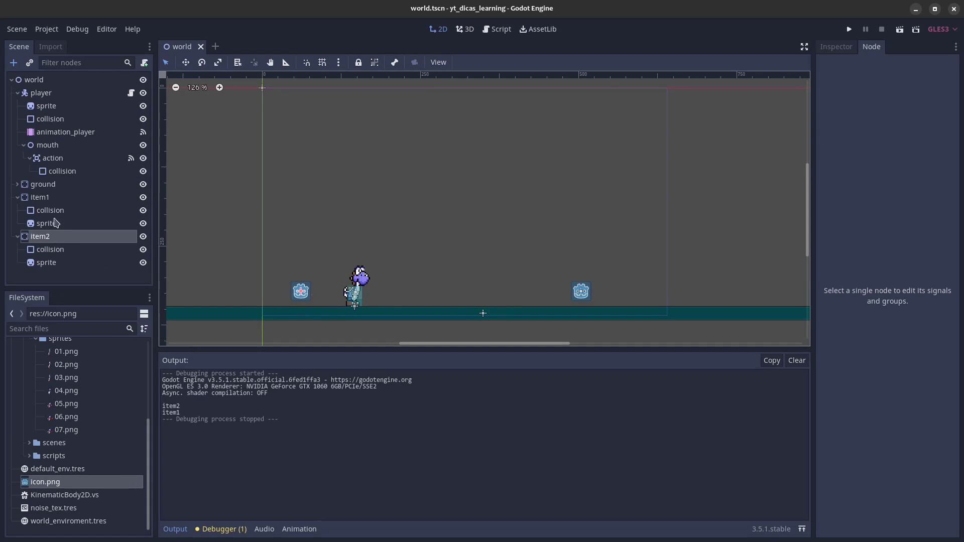
{"action": "left_click", "coordinate": [61, 200]}
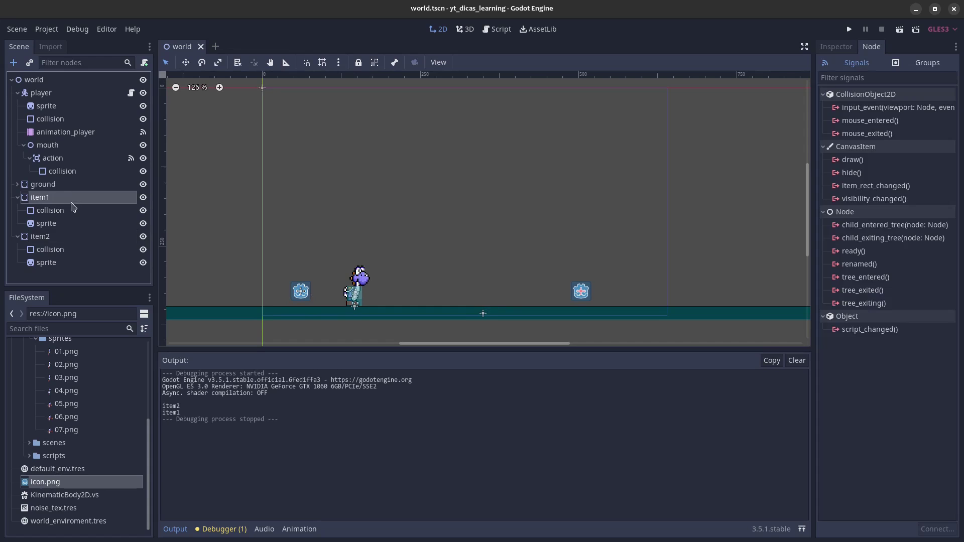
Step: Attach a new Empty-template script res://tips/yoshi/scripts/item.gd to item1
{"action": "left_click", "coordinate": [144, 62]}
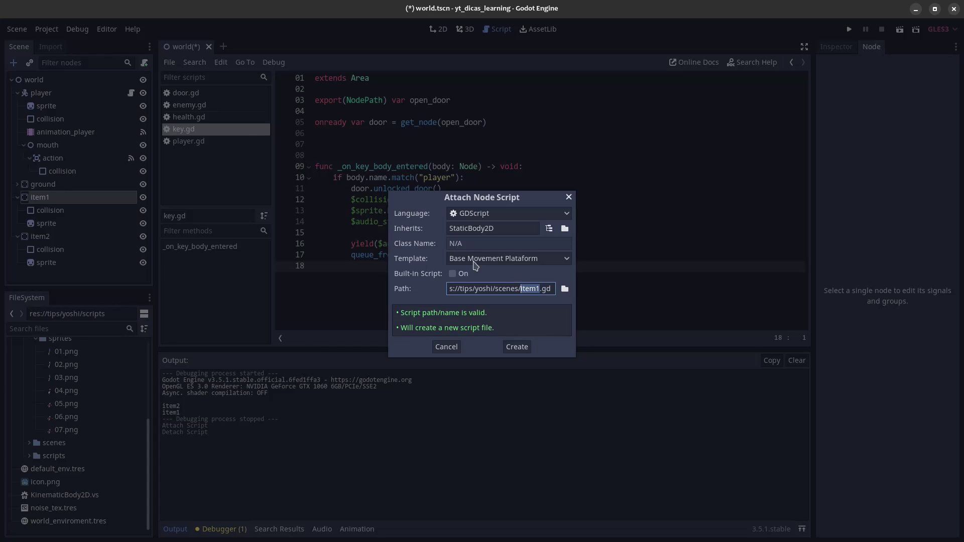
{"action": "left_click", "coordinate": [564, 289]}
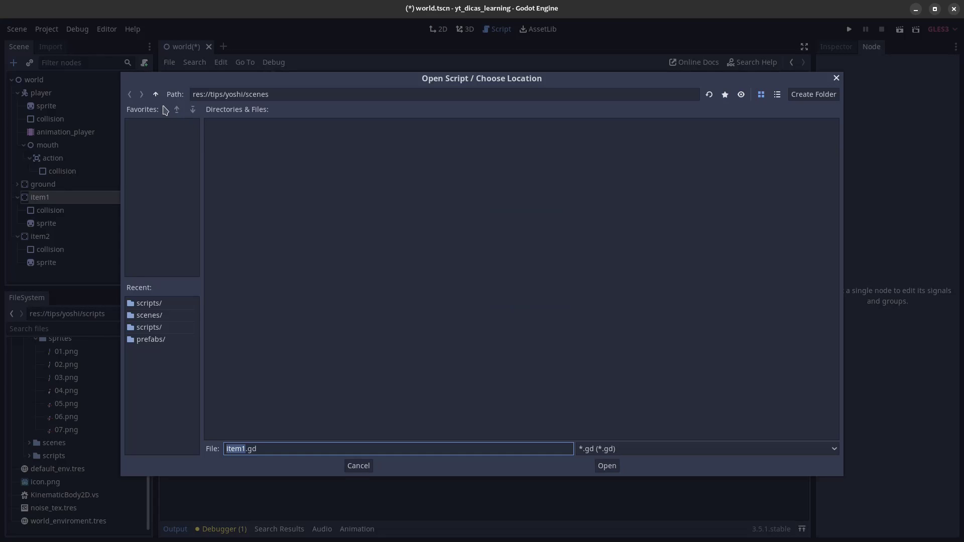
{"action": "double_click", "coordinate": [345, 146]}
{"action": "left_click", "coordinate": [247, 450]}
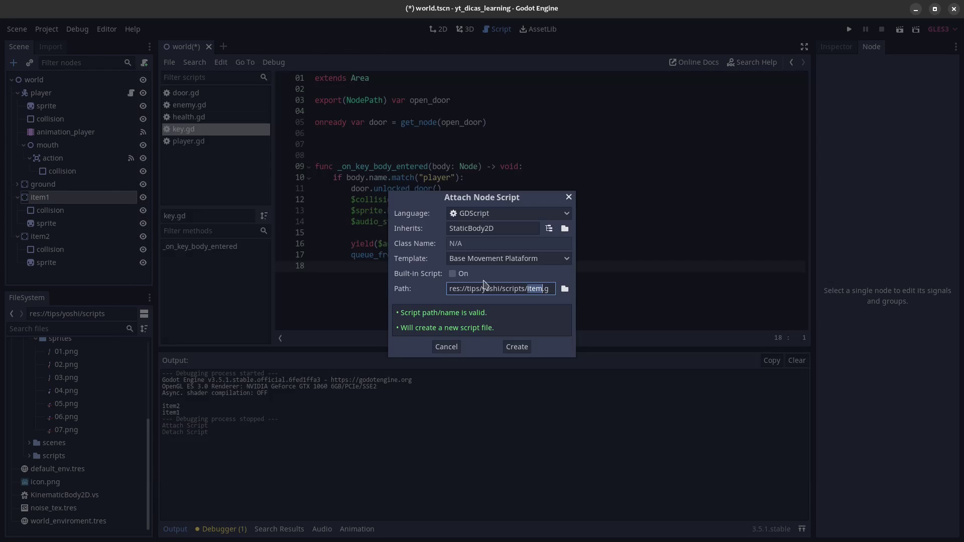
{"action": "left_click", "coordinate": [495, 258]}
{"action": "left_click", "coordinate": [471, 309]}
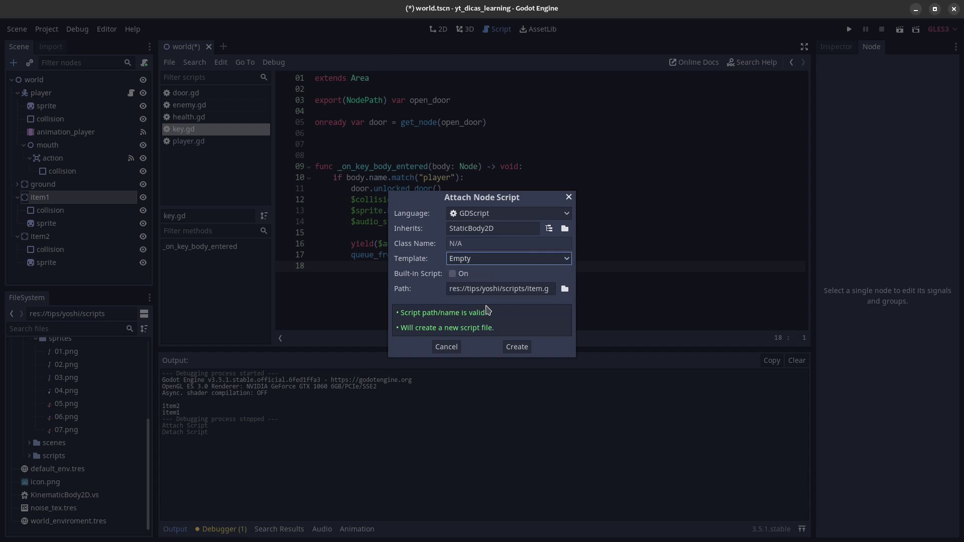
{"action": "left_click", "coordinate": [518, 347]}
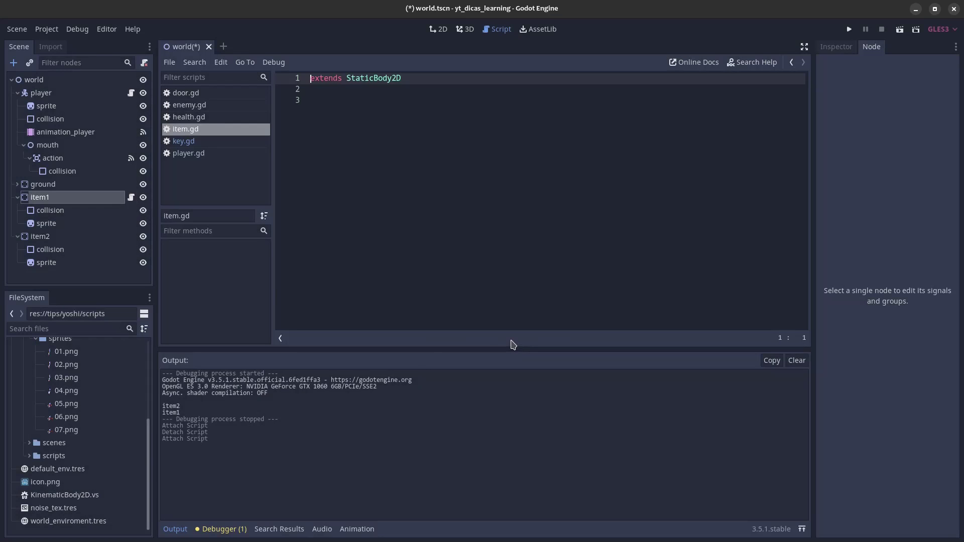
Step: Give item.gd's target variable the Node type
{"action": "left_click", "coordinate": [396, 191]}
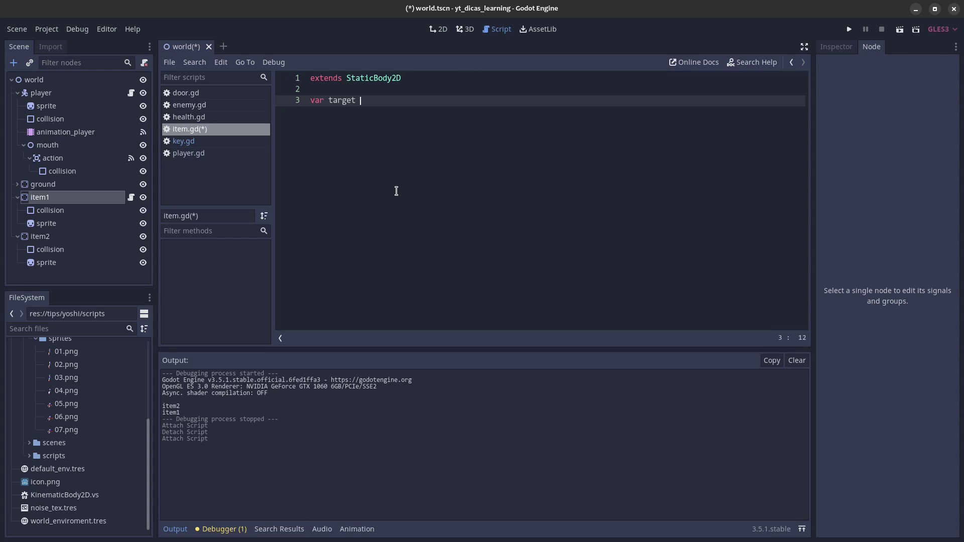
{"action": "type", "text": ": Node"}
{"action": "key", "text": "Escape"}
{"action": "key", "text": "Return"}
{"action": "key", "text": "Return"}
{"action": "key", "text": "Return"}
{"action": "type", "text": "func"}
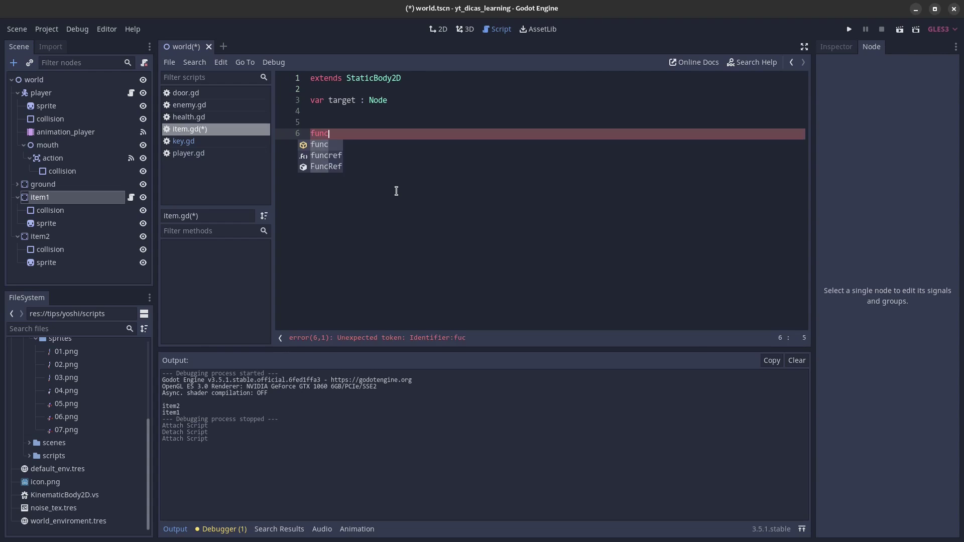
Step: Write _process so that, if target is set, global_position = target.global_position; save
{"action": "key", "text": "Return"}
{"action": "type", "text": "_p"}
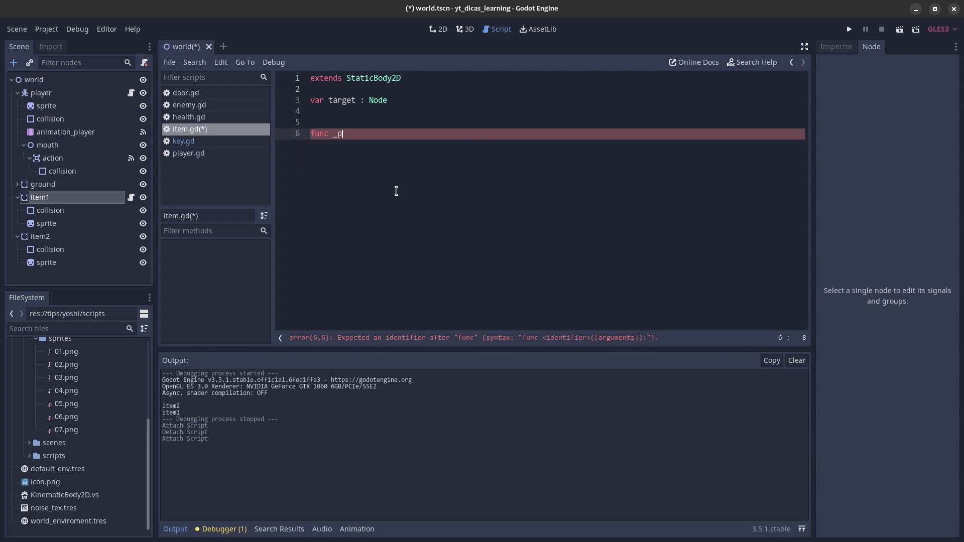
{"action": "type", "text": "ro"}
{"action": "key", "text": "Return"}
{"action": "key", "text": "Return"}
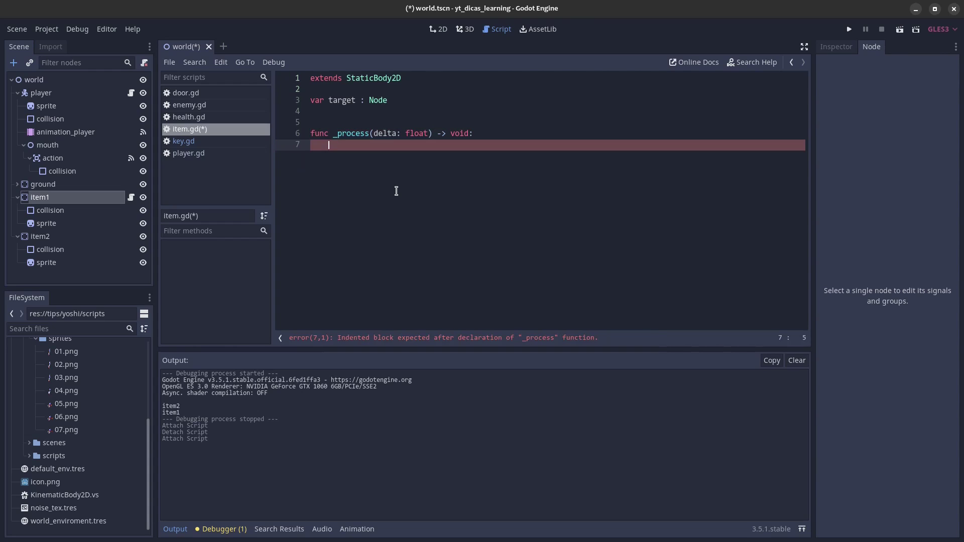
{"action": "type", "text": "ifta"}
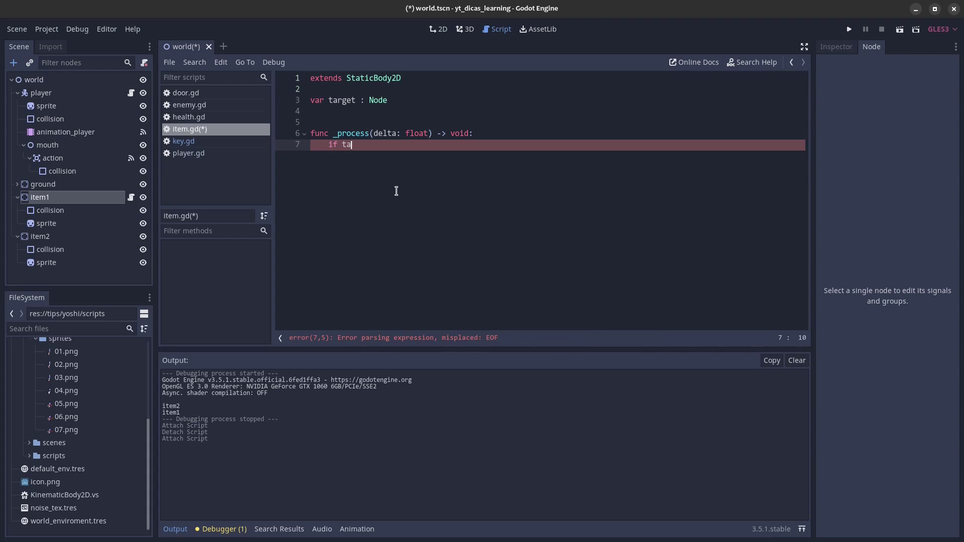
{"action": "type", "text": "r"}
{"action": "key", "text": "Return"}
{"action": "key", "text": "Return"}
{"action": "type", "text": "global"}
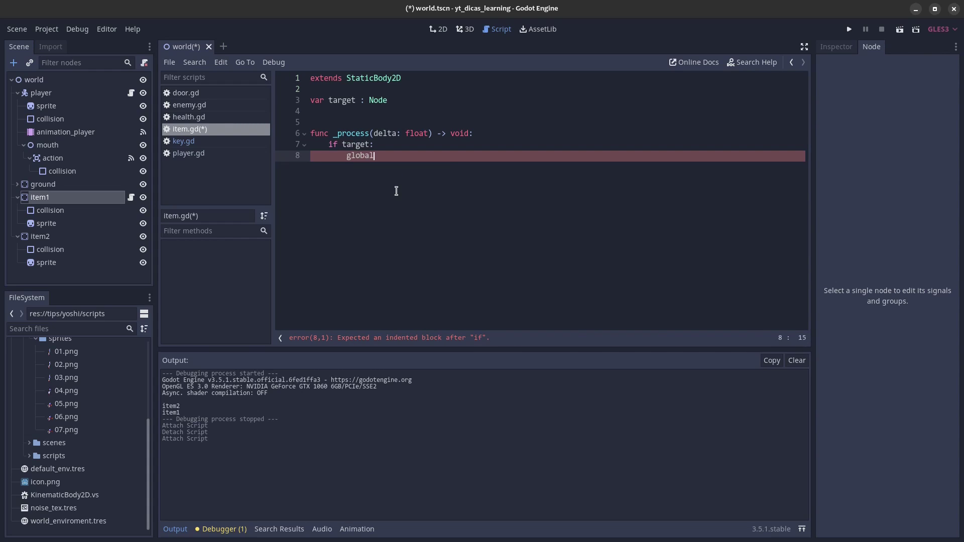
{"action": "key", "text": "Return"}
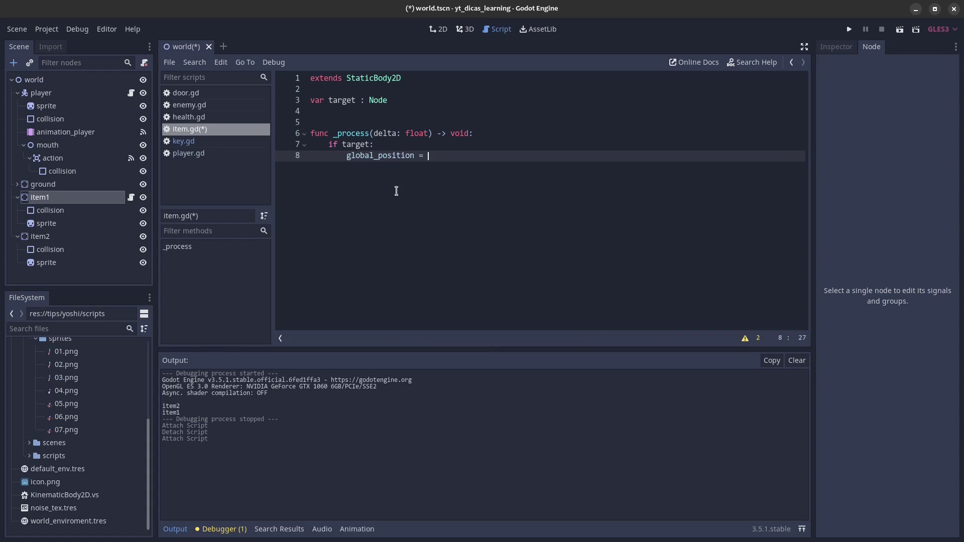
{"action": "type", "text": "tar"}
{"action": "key", "text": "Return"}
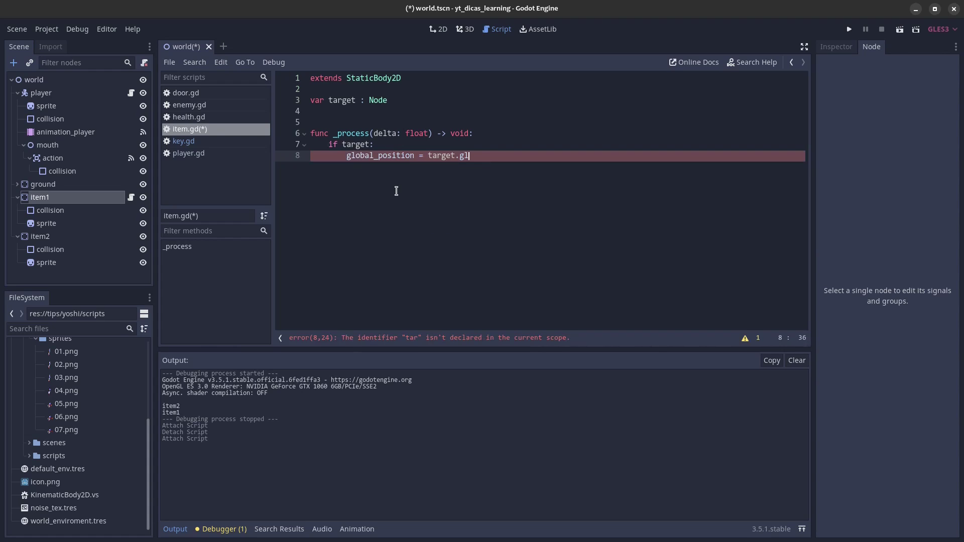
{"action": "type", "text": "obal_position"}
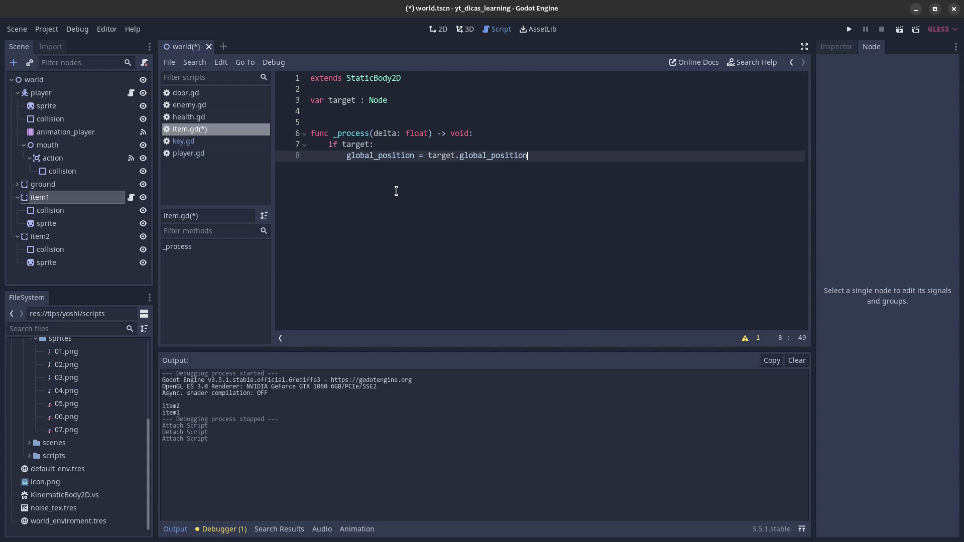
{"action": "key", "text": "ctrl+s"}
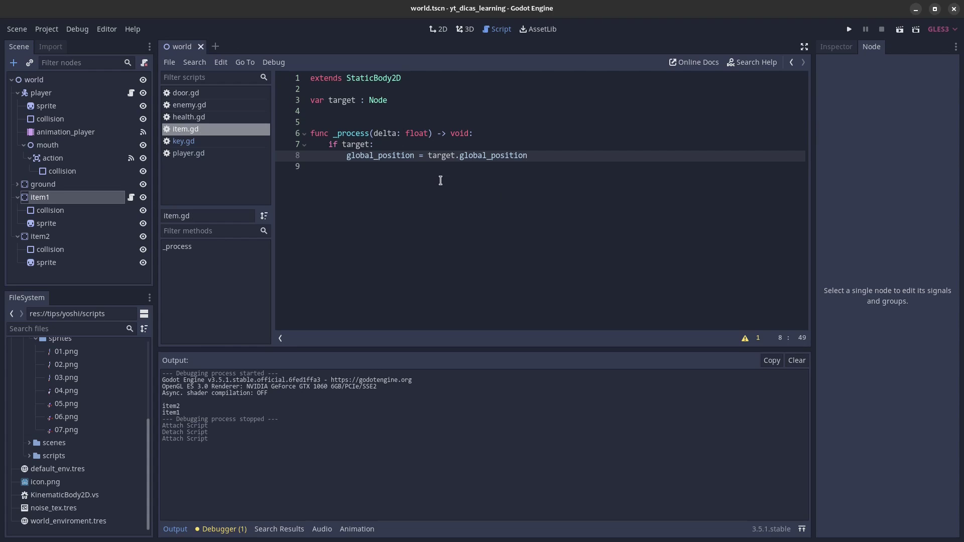
Step: In _on_action_body_entered, replace print(body.name) with body.target = $mouth/action and save player.gd
{"action": "left_click", "coordinate": [199, 154]}
{"action": "scroll", "coordinate": [415, 201], "scroll_direction": "down", "scroll_amount": 2}
{"action": "scroll", "coordinate": [415, 201], "scroll_direction": "down", "scroll_amount": 3}
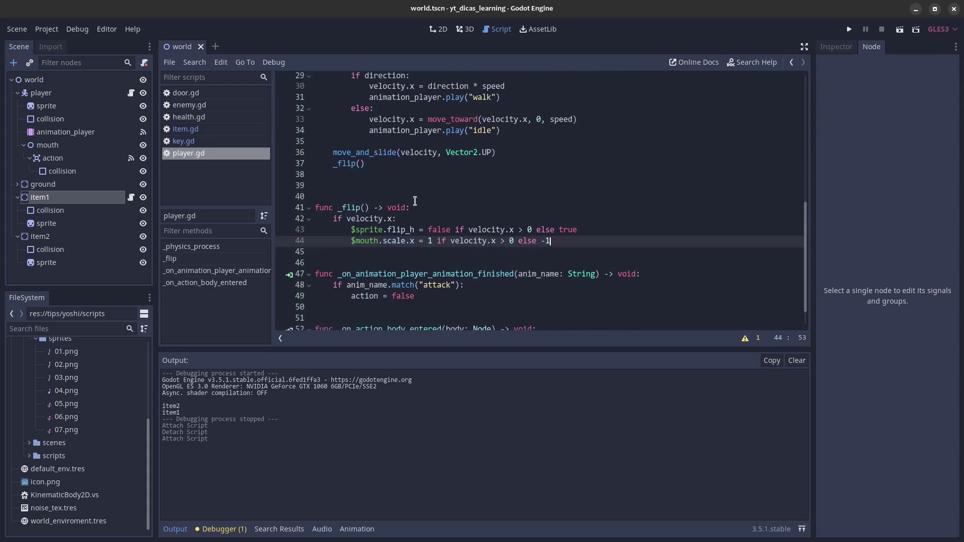
{"action": "scroll", "coordinate": [415, 201], "scroll_direction": "down", "scroll_amount": 2}
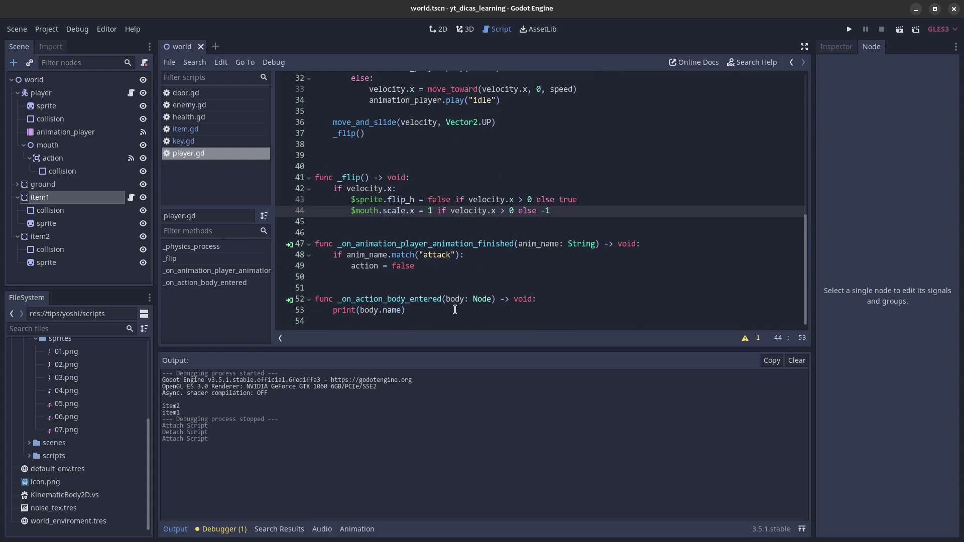
{"action": "left_click", "coordinate": [534, 301]}
{"action": "left_click", "coordinate": [674, 306]}
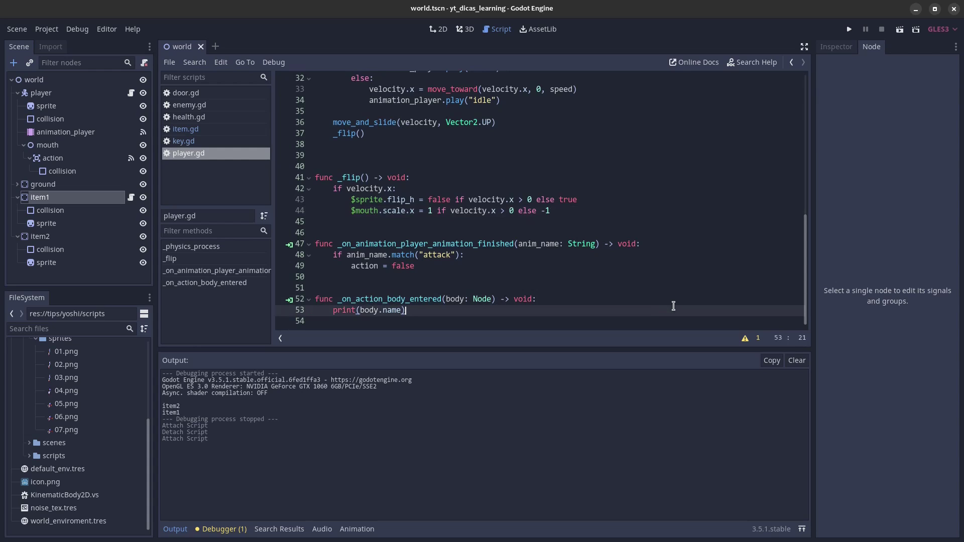
{"action": "key", "text": "shift+Home"}
{"action": "key", "text": "BackSpace"}
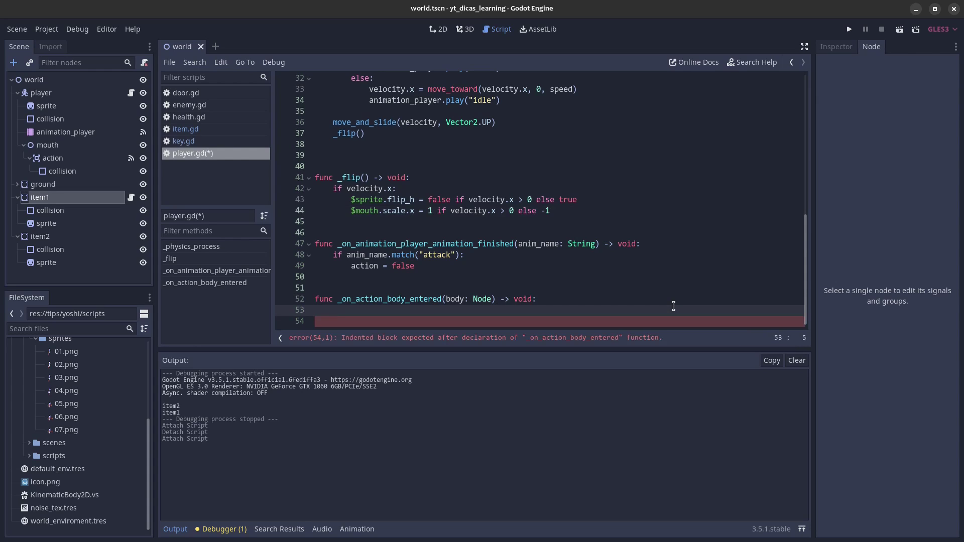
{"action": "type", "text": "body."}
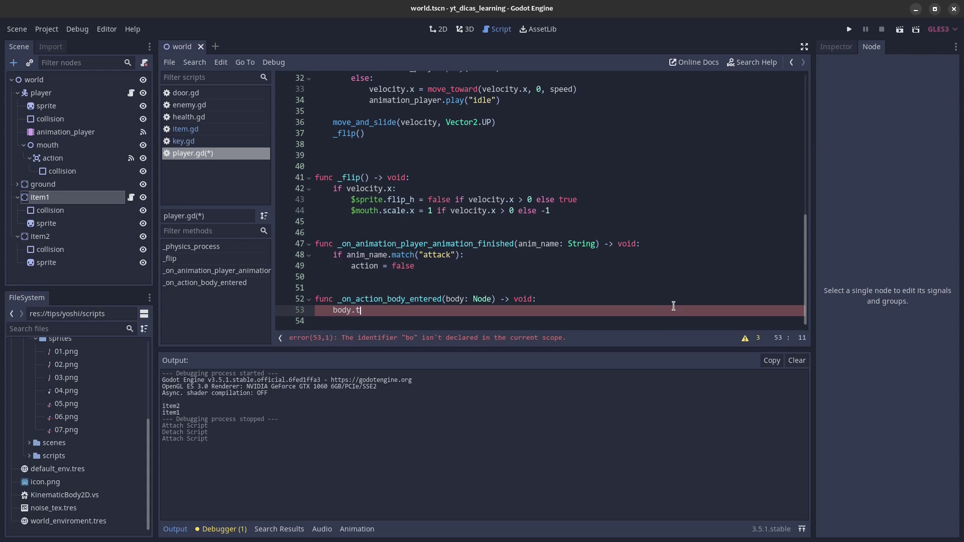
{"action": "type", "text": "target ="}
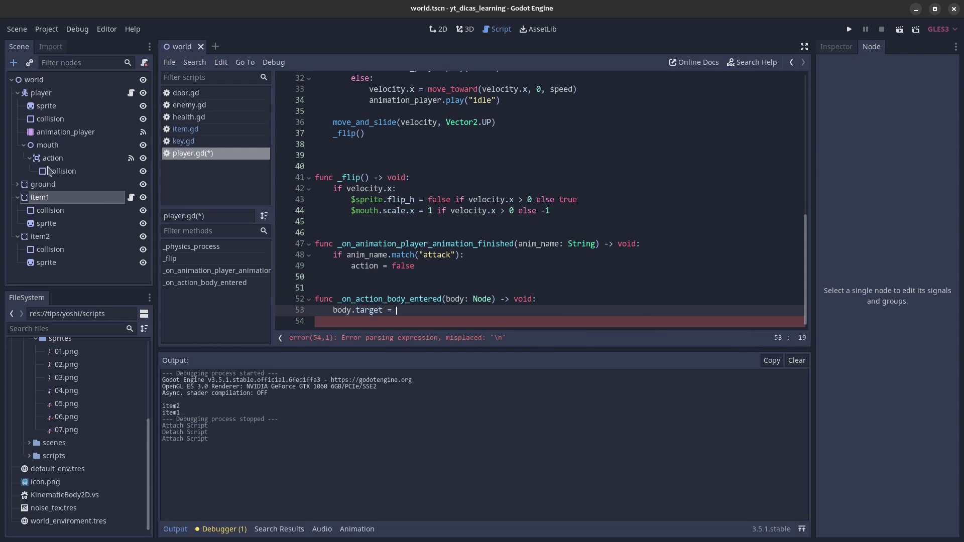
{"action": "left_click_drag", "start_coordinate": [48, 163], "coordinate": [457, 319]}
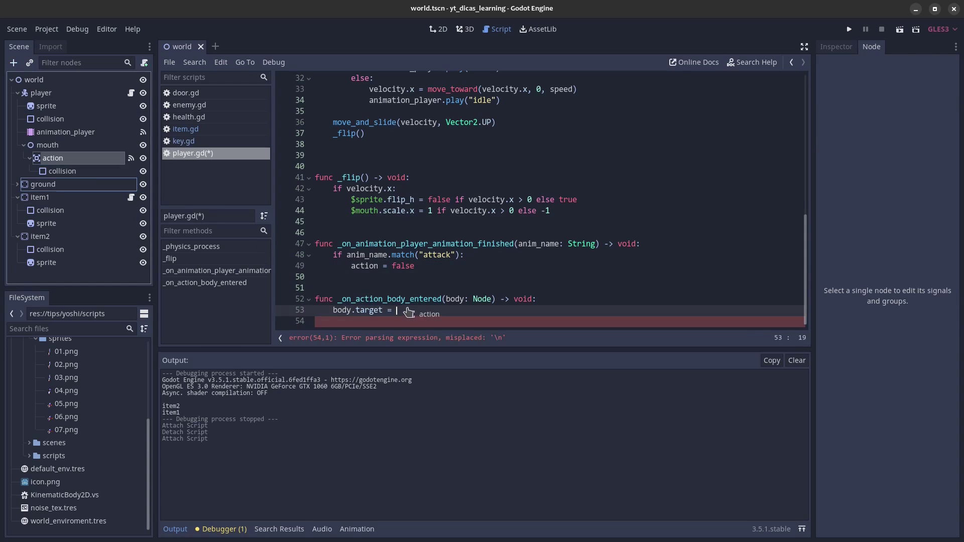
{"action": "left_click", "coordinate": [481, 312]}
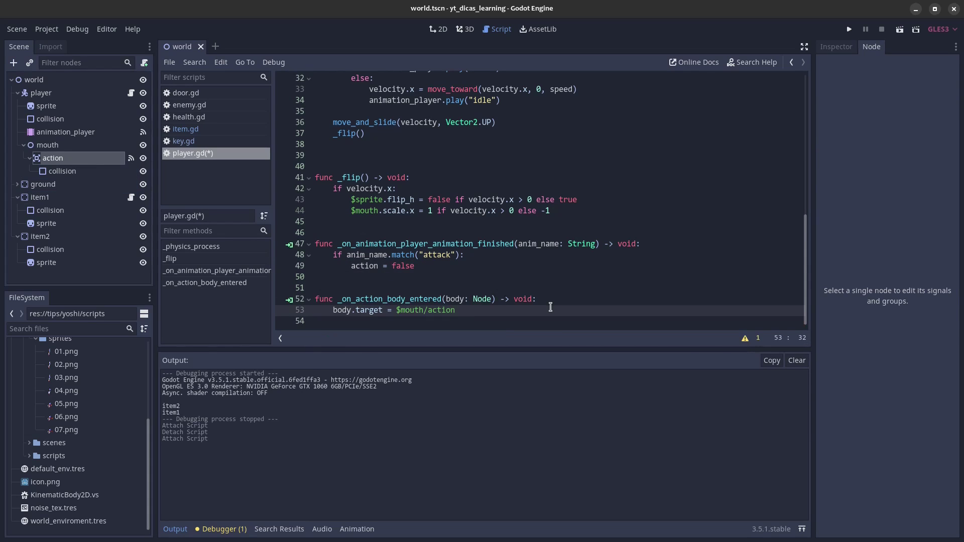
{"action": "key", "text": "F5"}
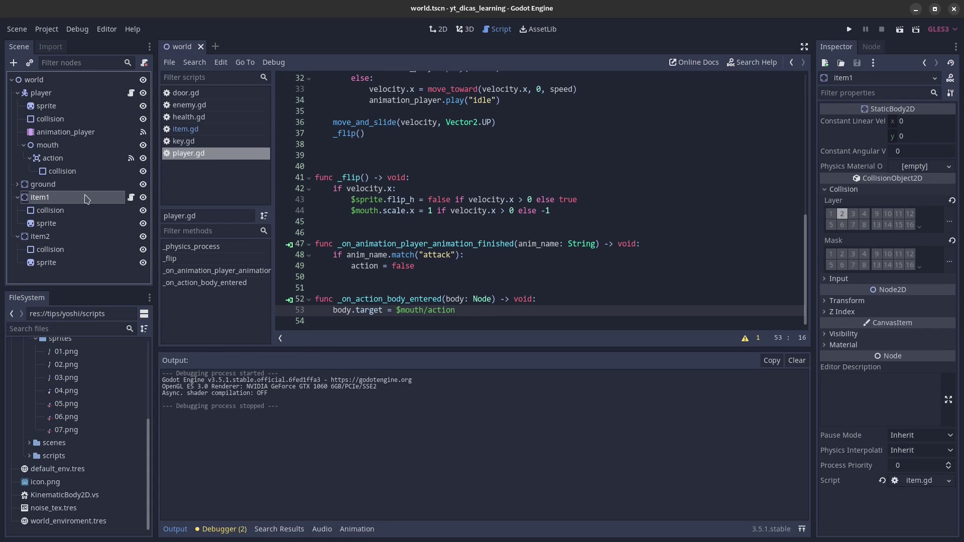
Step: Attach item.gd from the scripts folder to item2
{"action": "left_click", "coordinate": [70, 245]}
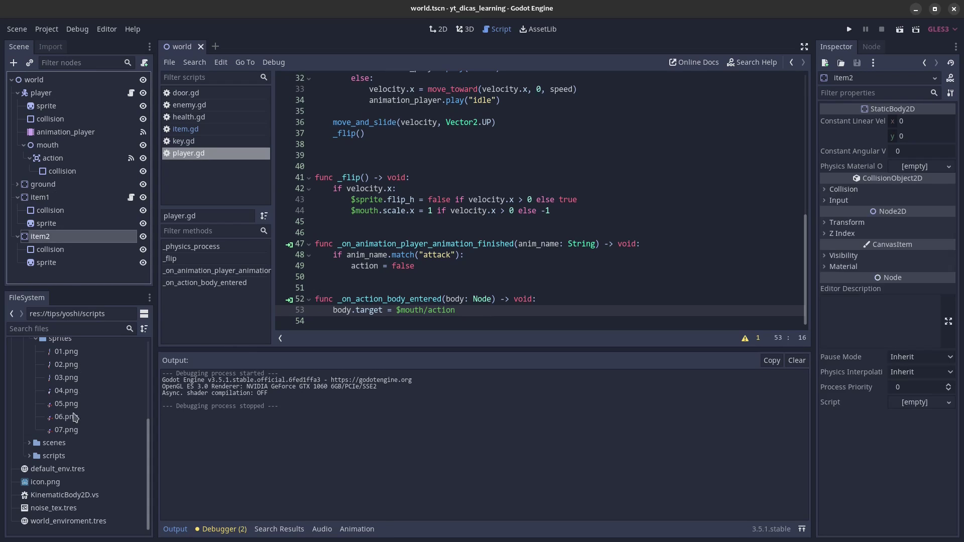
{"action": "scroll", "coordinate": [55, 442], "scroll_direction": "up", "scroll_amount": 3}
{"action": "scroll", "coordinate": [52, 441], "scroll_direction": "down", "scroll_amount": 3}
{"action": "left_click", "coordinate": [29, 456]}
{"action": "left_click_drag", "start_coordinate": [52, 468], "coordinate": [69, 237]}
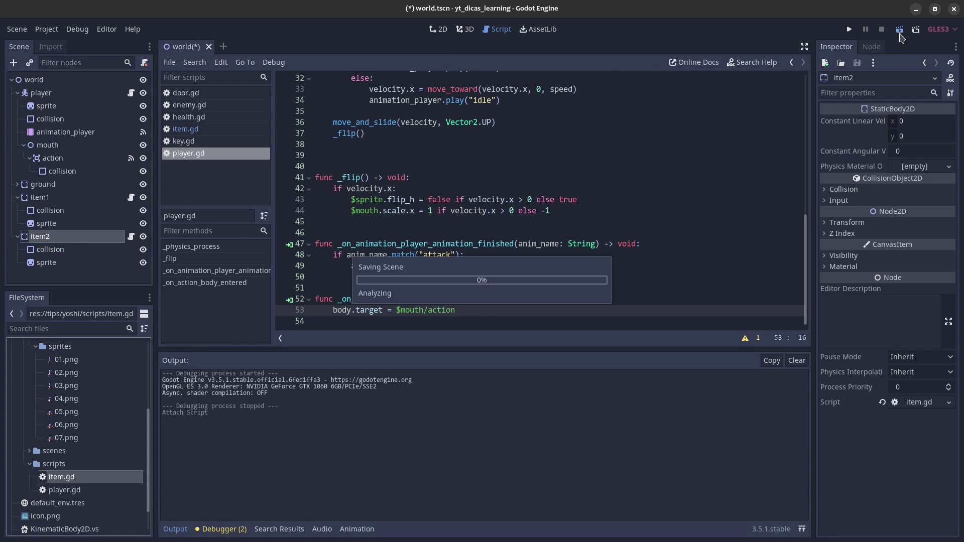
Step: Play-test grabbing an item with the tongue and walking with it stuck to the mouth
{"action": "left_click", "coordinate": [900, 29]}
{"action": "key", "text": "space"}
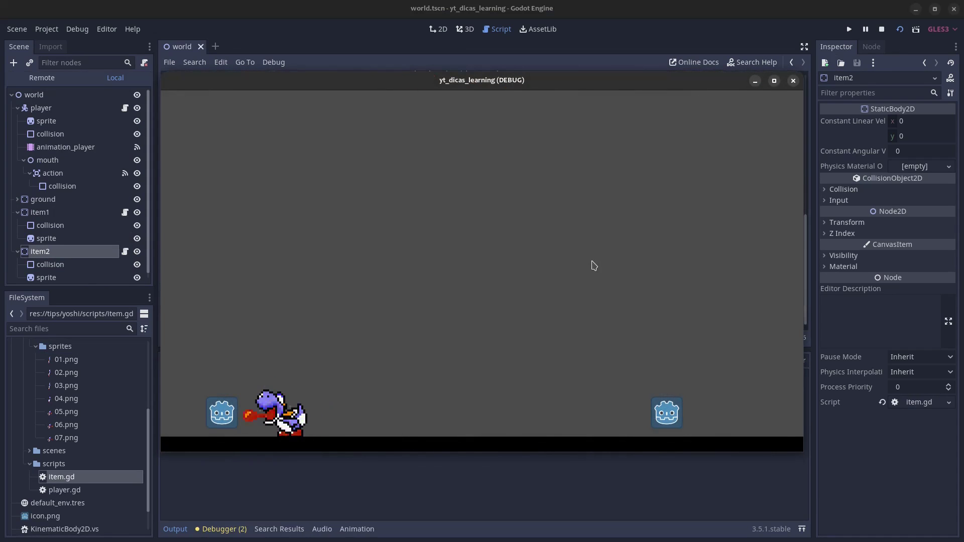
{"action": "key", "text": "Right"}
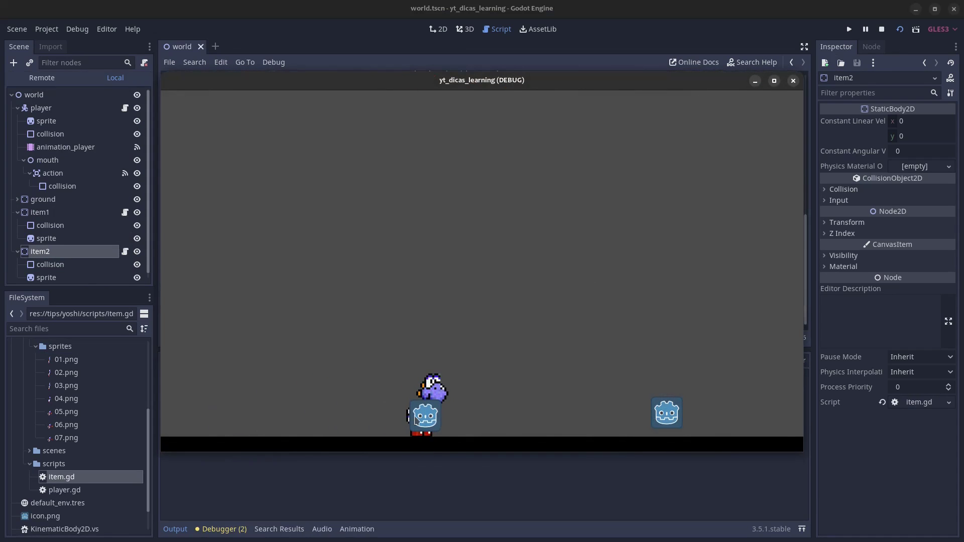
{"action": "key", "text": "Right"}
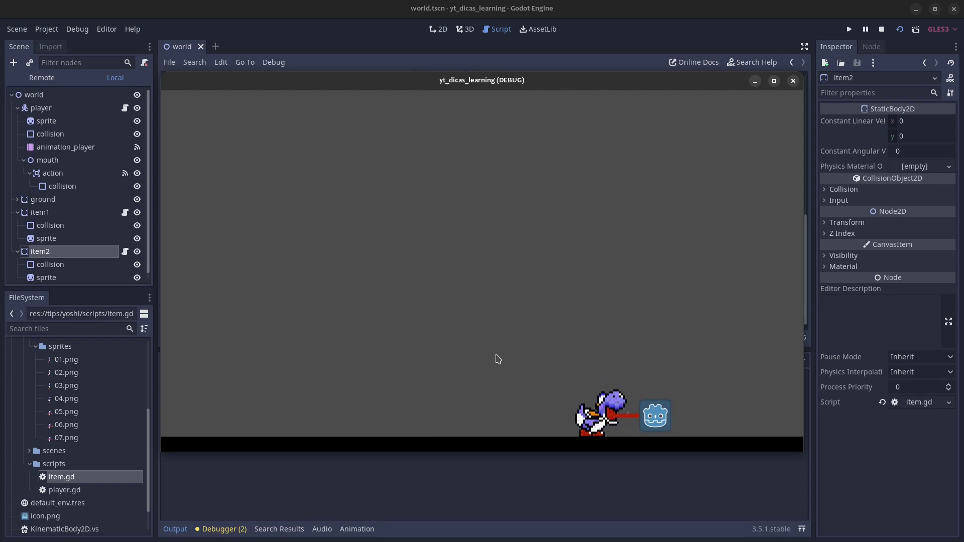
{"action": "key", "text": "Left"}
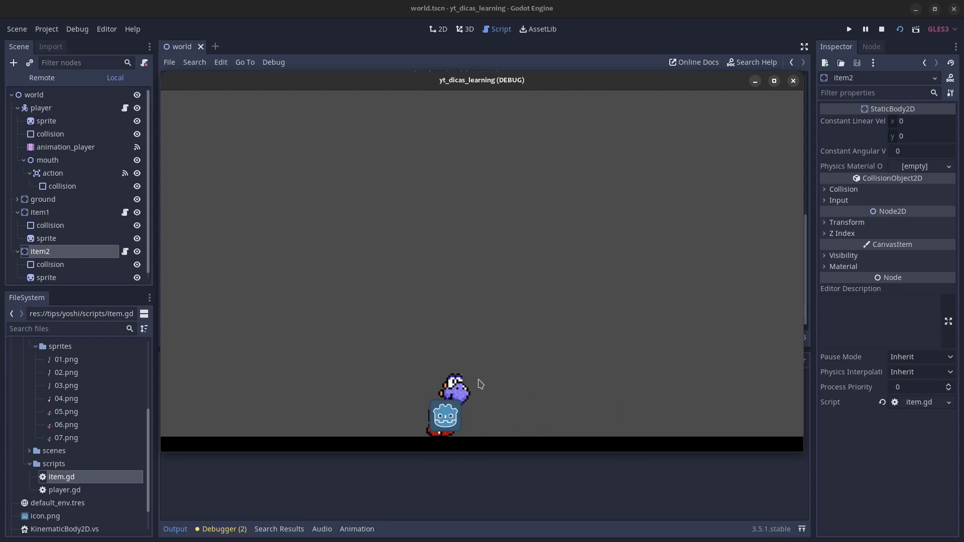
{"action": "left_click", "coordinate": [794, 81]}
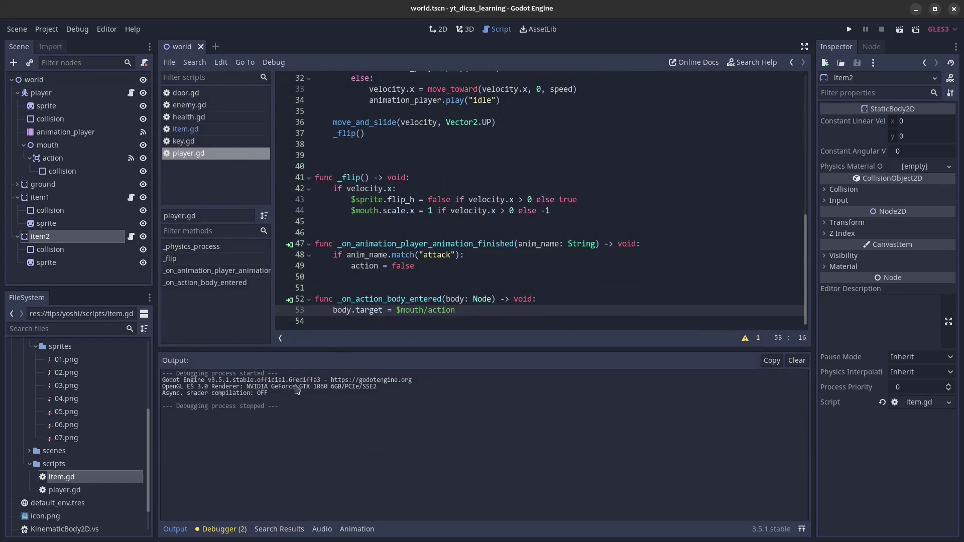
Step: Declare a new item member variable below the action variable in player.gd
{"action": "left_click", "coordinate": [185, 529]}
{"action": "scroll", "coordinate": [452, 349], "scroll_direction": "up", "scroll_amount": 5}
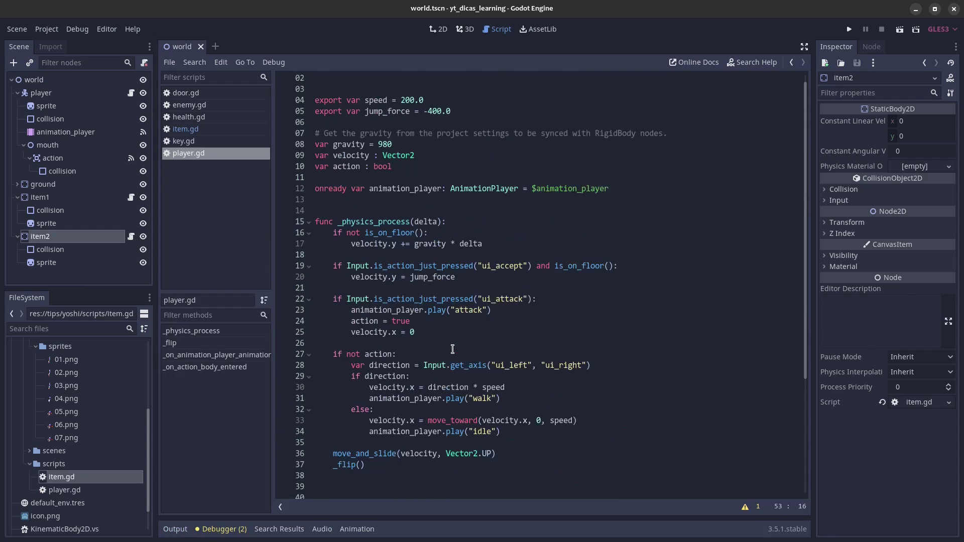
{"action": "left_click", "coordinate": [410, 177]}
{"action": "key", "text": "Return"}
{"action": "type", "text": "var item"}
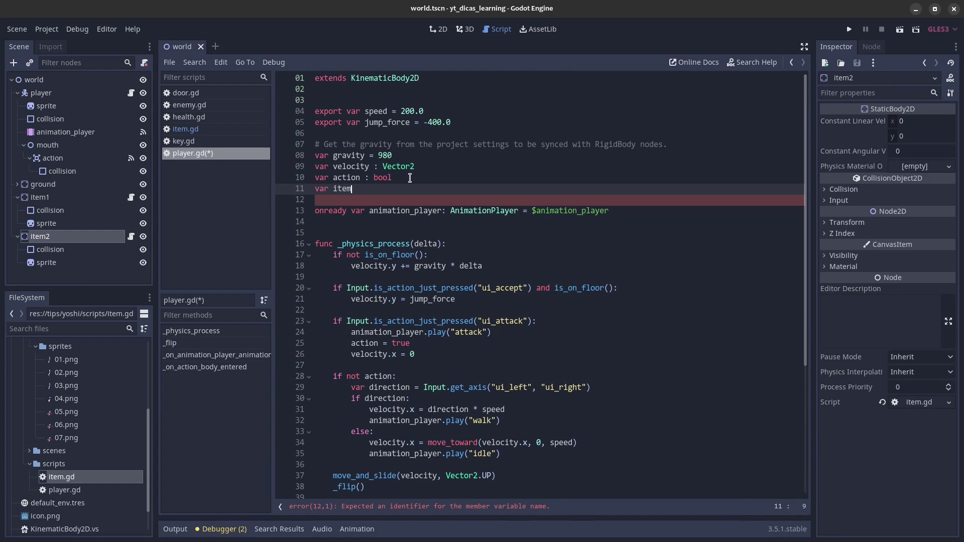
{"action": "type", "text": " de"}
Step: After action = false, free the held item with queue_free() and reset the item variable
{"action": "scroll", "coordinate": [431, 205], "scroll_direction": "down", "scroll_amount": 3}
{"action": "scroll", "coordinate": [450, 252], "scroll_direction": "down", "scroll_amount": 2}
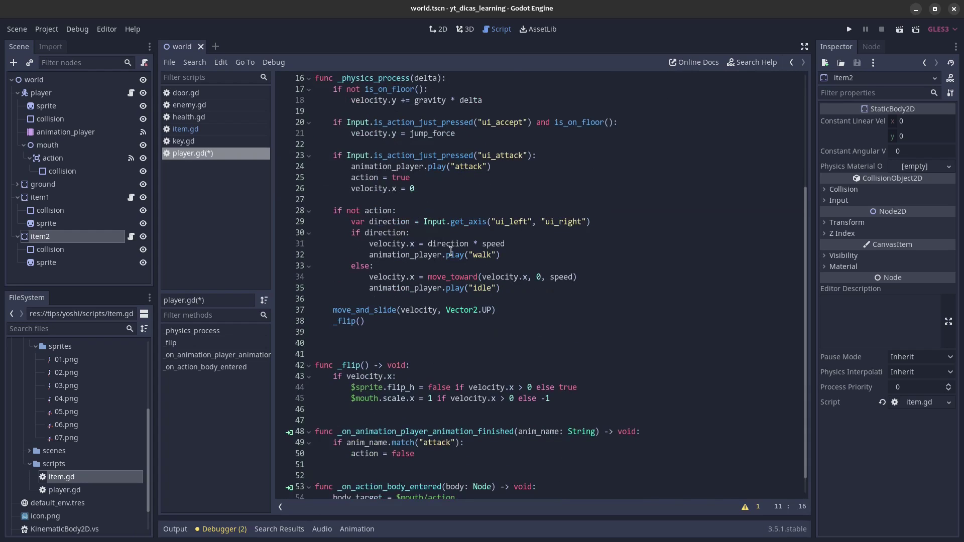
{"action": "scroll", "coordinate": [422, 305], "scroll_direction": "down", "scroll_amount": 1}
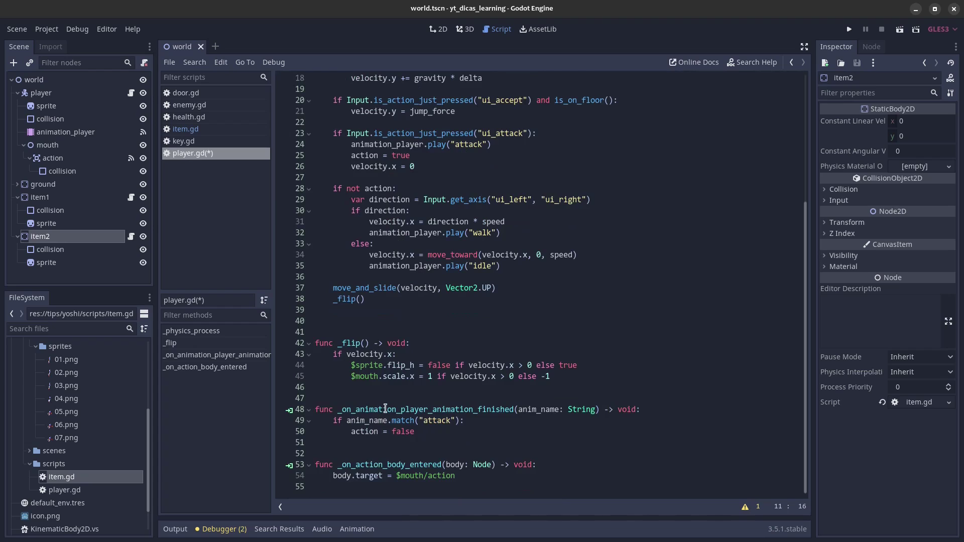
{"action": "left_click", "coordinate": [485, 433]}
{"action": "key", "text": "Return"}
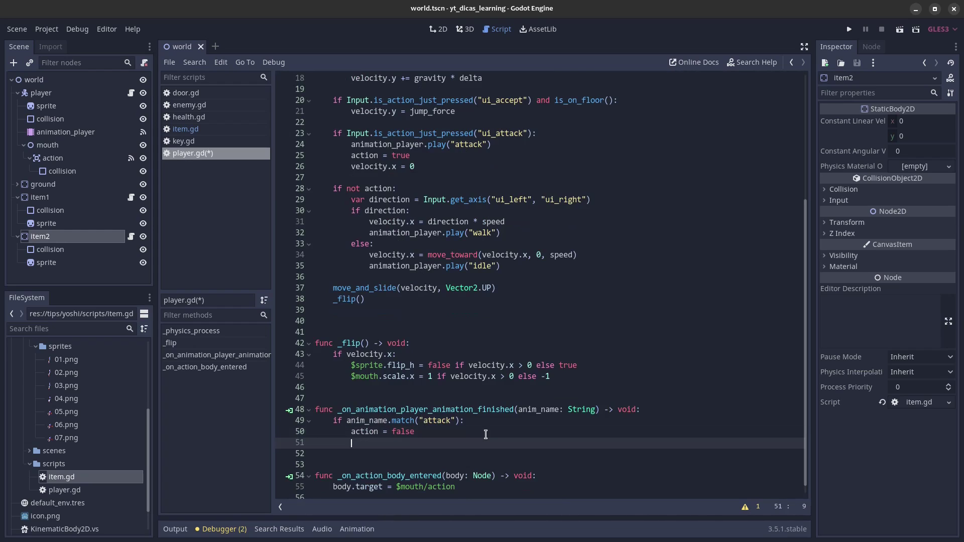
{"action": "type", "text": "if item:"}
{"action": "key", "text": "Return"}
{"action": "type", "text": "item.que"}
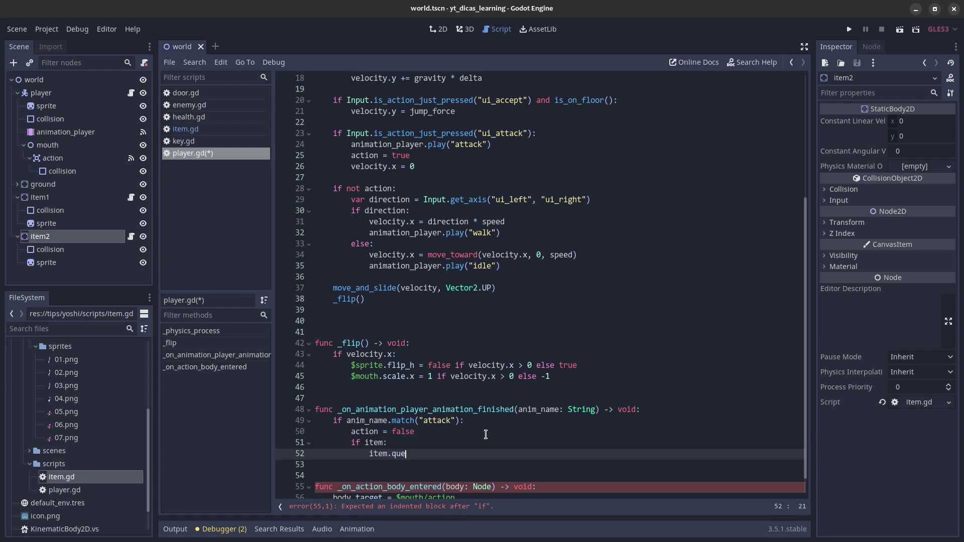
{"action": "key", "text": "Return"}
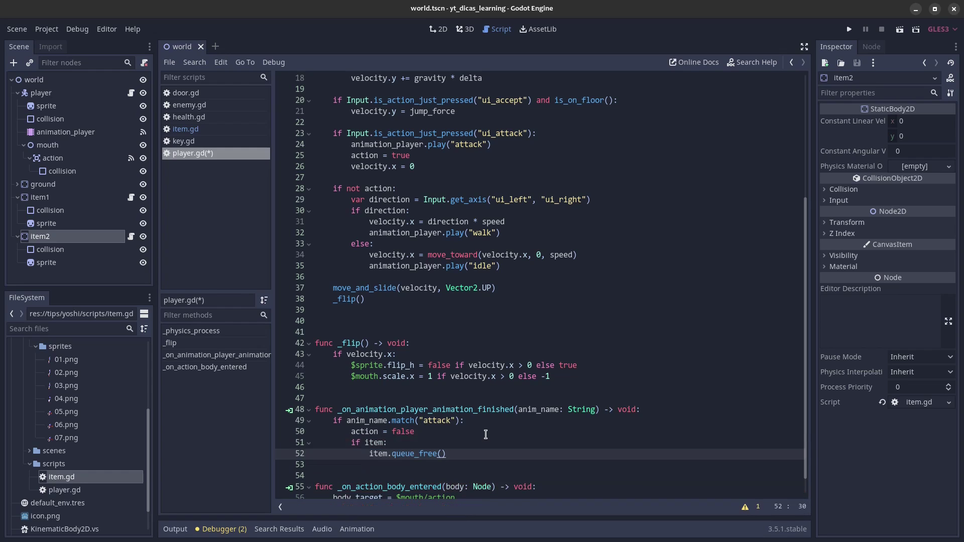
{"action": "key", "text": "Return"}
{"action": "type", "text": "item = null"}
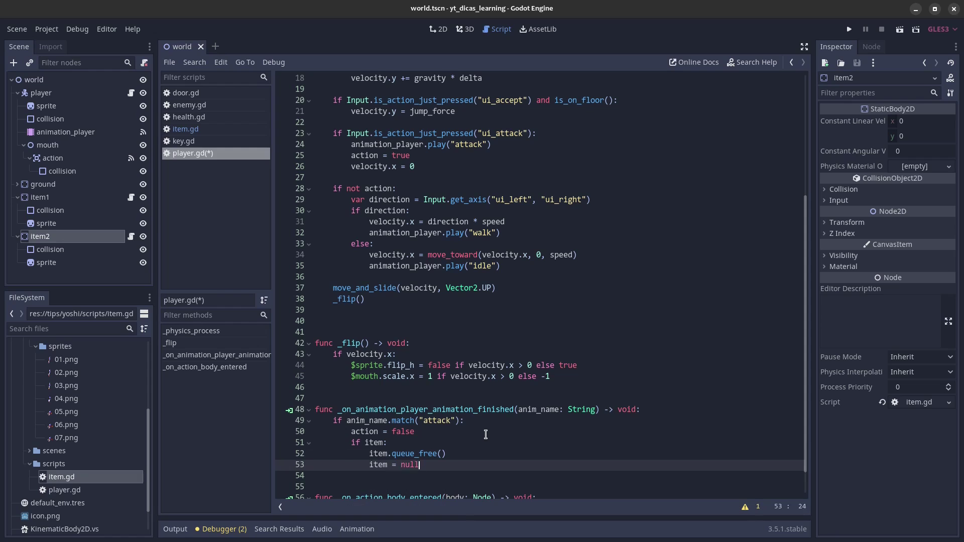
Step: Add item = body to _on_action_body_entered and save player.gd
{"action": "scroll", "coordinate": [479, 433], "scroll_direction": "down", "scroll_amount": 1}
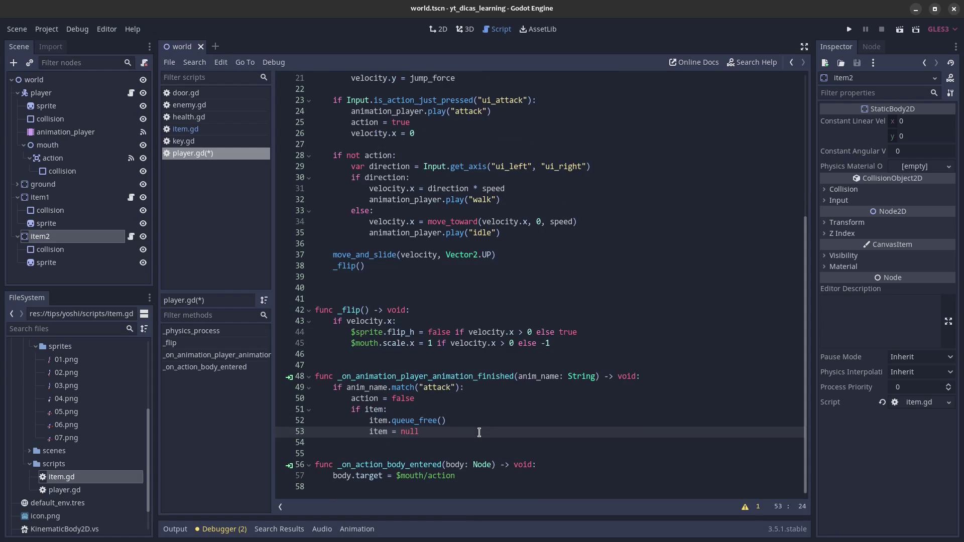
{"action": "left_click", "coordinate": [474, 481]}
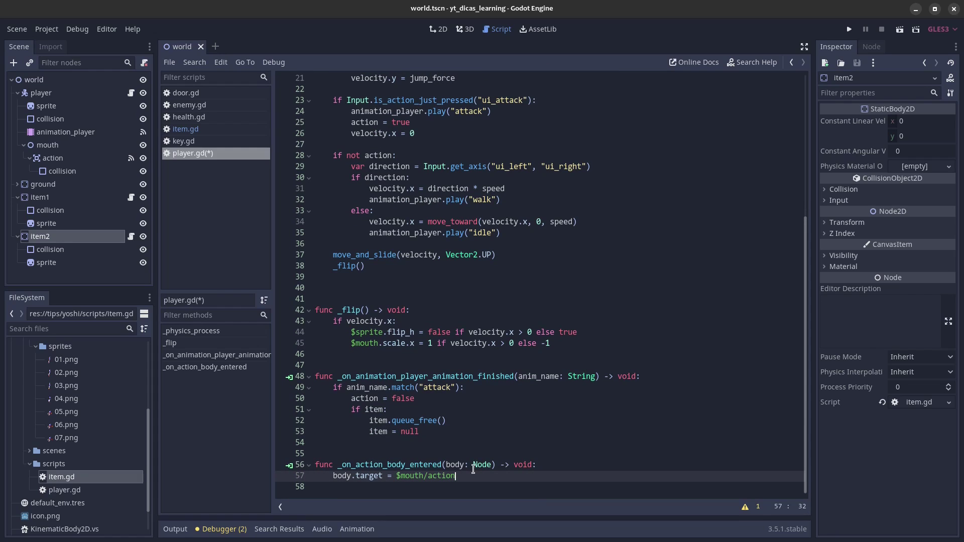
{"action": "key", "text": "Return"}
{"action": "type", "text": "= body"}
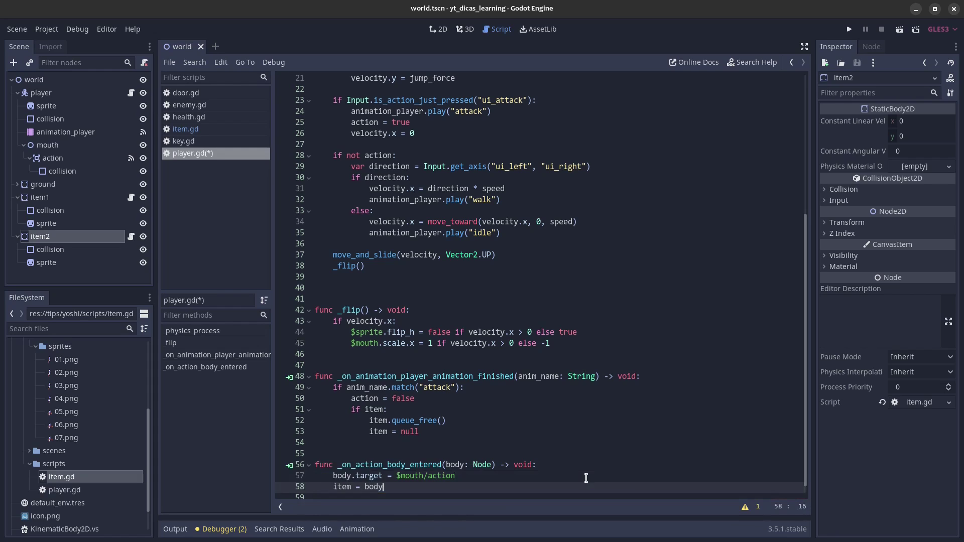
{"action": "key", "text": "ctrl+s"}
{"action": "left_click", "coordinate": [900, 29]}
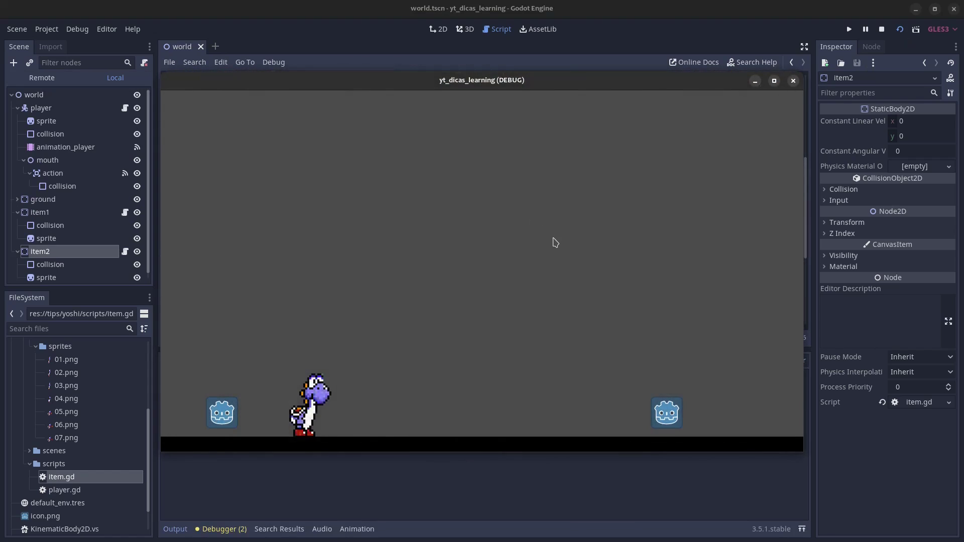
Step: Walk Yoshi left and right, swallowing both the left and right items, then close the game
{"action": "key", "text": "space"}
{"action": "key", "text": "Right"}
{"action": "key", "text": "Left"}
{"action": "key", "text": "space"}
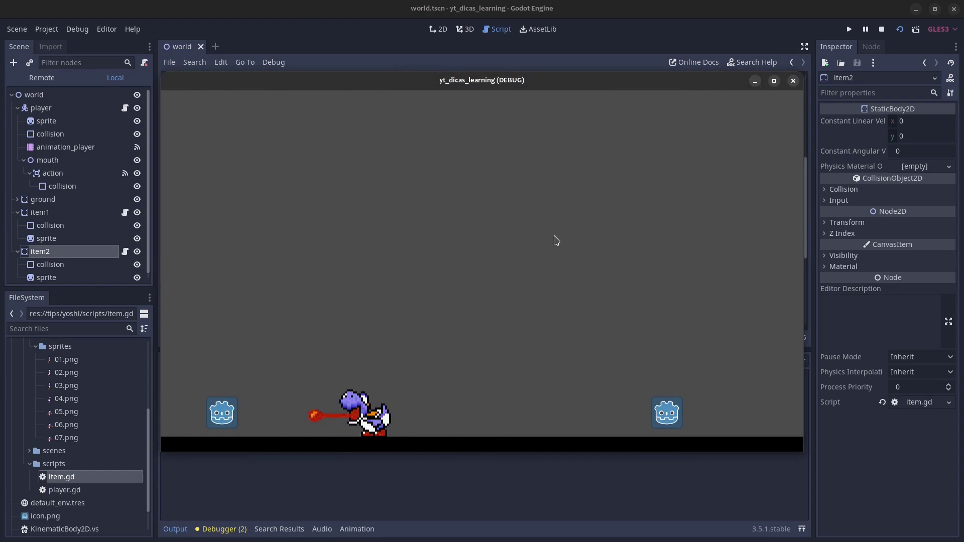
{"action": "key", "text": "Left"}
{"action": "key", "text": "space"}
{"action": "key", "text": "Left"}
{"action": "key", "text": "space"}
{"action": "key", "text": "Right"}
{"action": "key", "text": "Right"}
{"action": "key", "text": "space"}
{"action": "key", "text": "Left"}
{"action": "key", "text": "Right"}
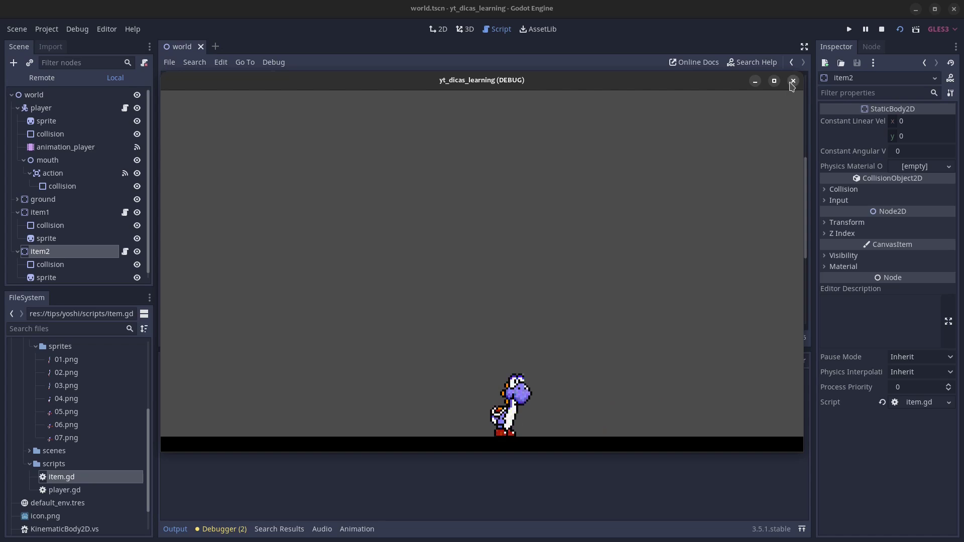
{"action": "left_click", "coordinate": [793, 82]}
{"action": "left_click", "coordinate": [17, 93]}
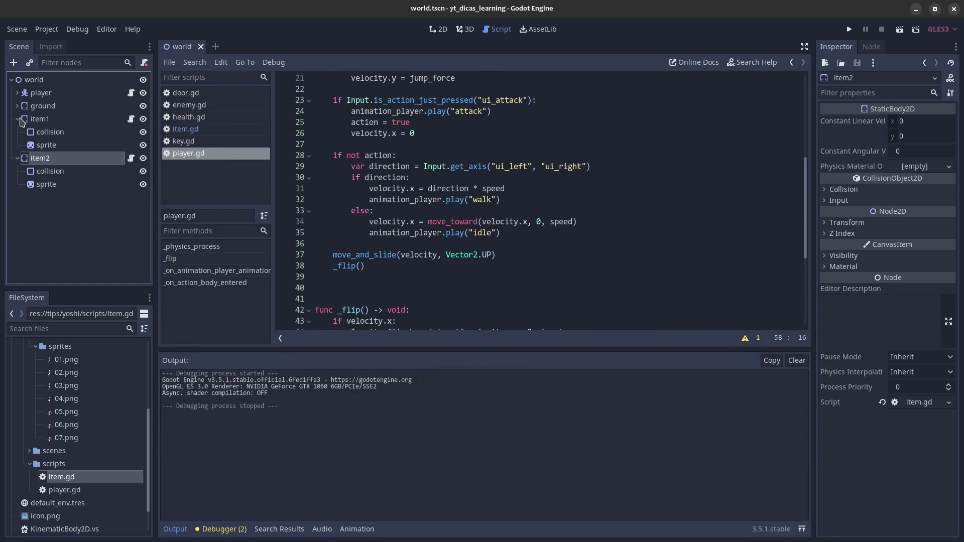
Step: Duplicate item2 into item3 and item4 at (384, 321) and (594, 321), then run the scene
{"action": "left_click", "coordinate": [17, 119]}
{"action": "left_click", "coordinate": [18, 131]}
{"action": "left_click", "coordinate": [438, 30]}
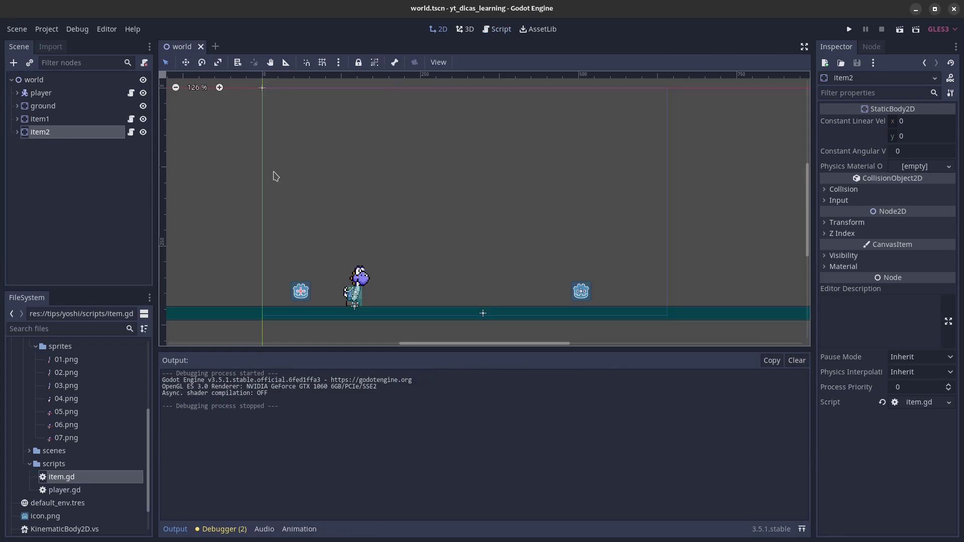
{"action": "key", "text": "ctrl+d"}
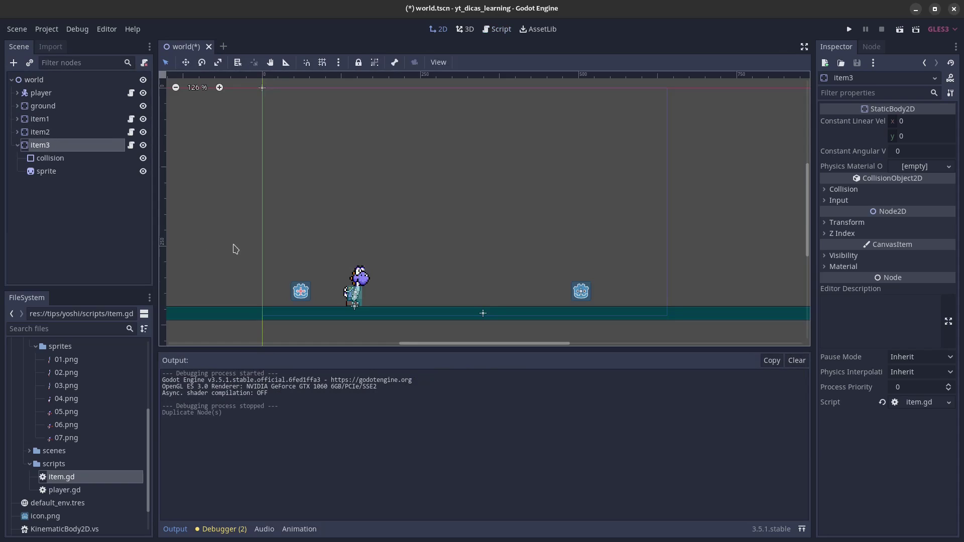
{"action": "left_click_drag", "start_coordinate": [262, 233], "coordinate": [466, 232], "text": "alt"}
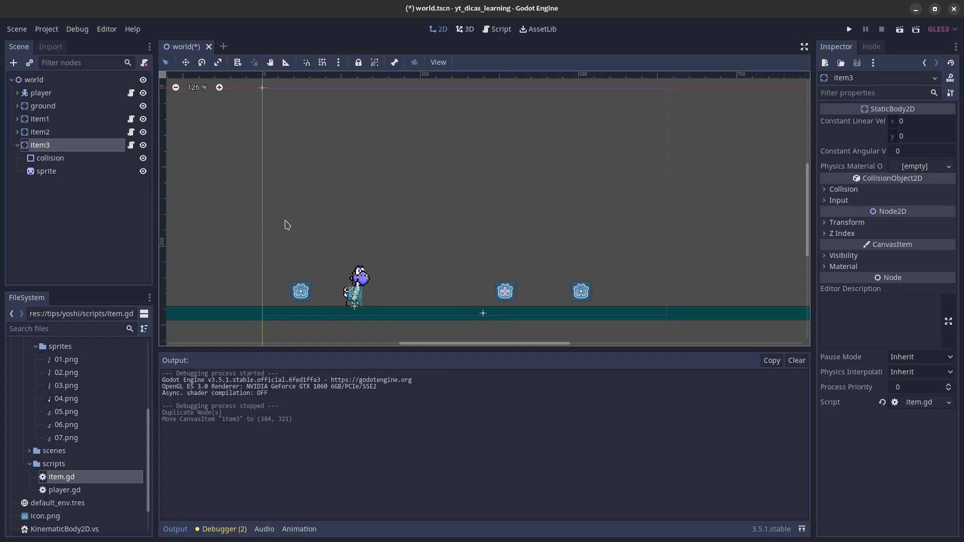
{"action": "key", "text": "ctrl+d"}
{"action": "left_click_drag", "start_coordinate": [373, 237], "coordinate": [507, 230], "text": "alt"}
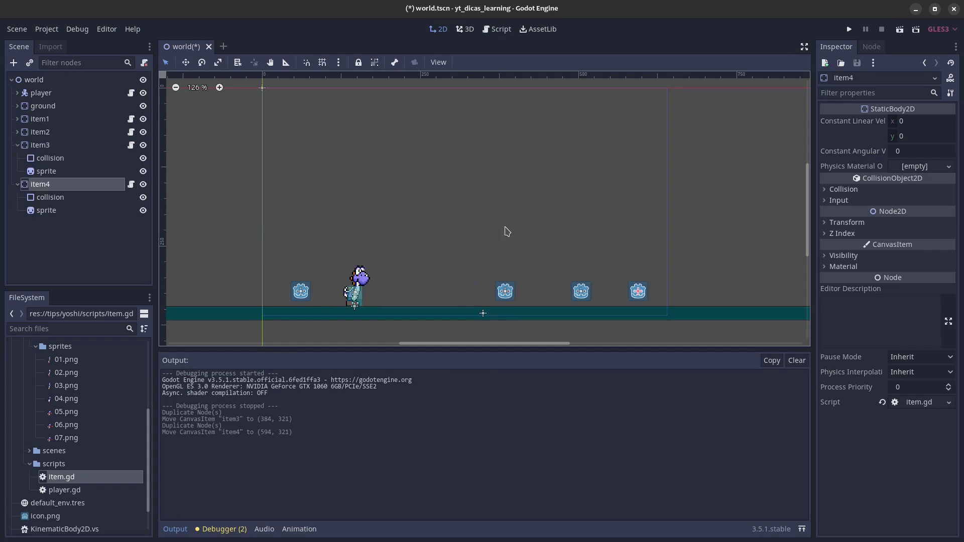
{"action": "left_click", "coordinate": [905, 32]}
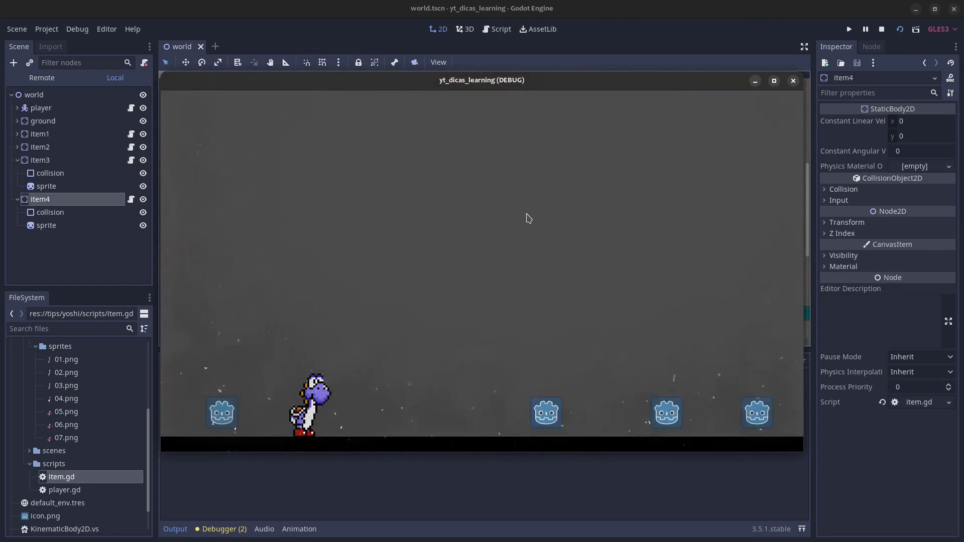
Step: Walk Yoshi left and right, swallowing all four items in the test run
{"action": "key", "text": "Left"}
{"action": "key", "text": "Right"}
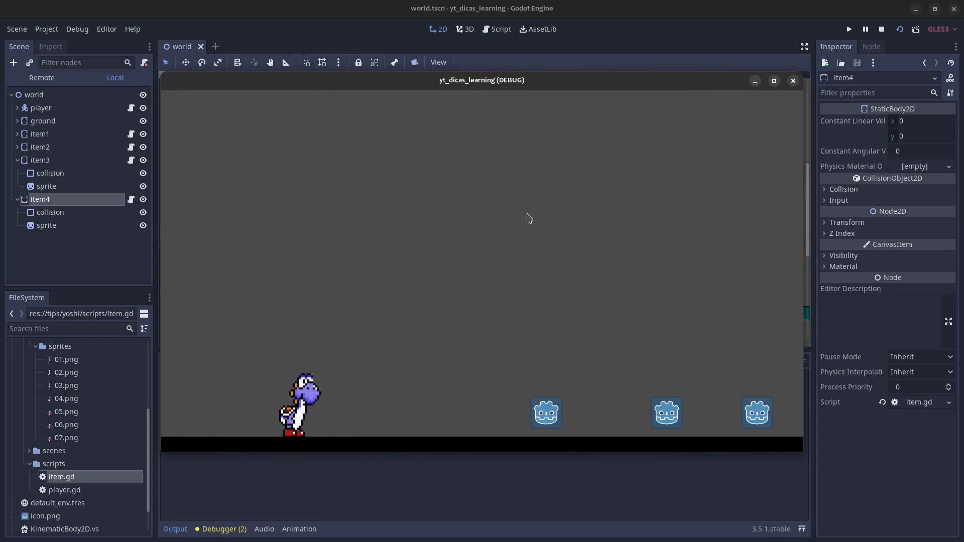
{"action": "key", "text": "space"}
{"action": "key", "text": "space"}
{"action": "key", "text": "Right"}
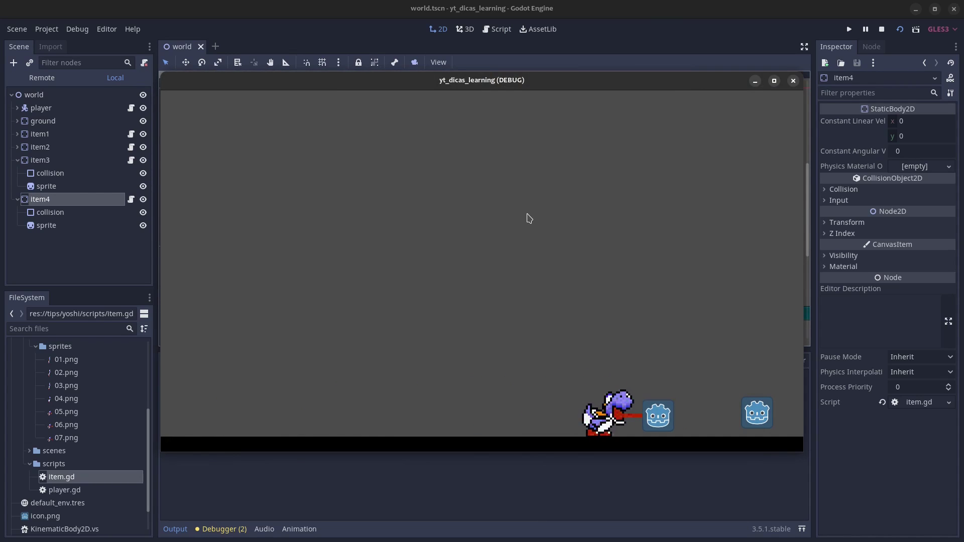
{"action": "key", "text": "Right"}
{"action": "key", "text": "space"}
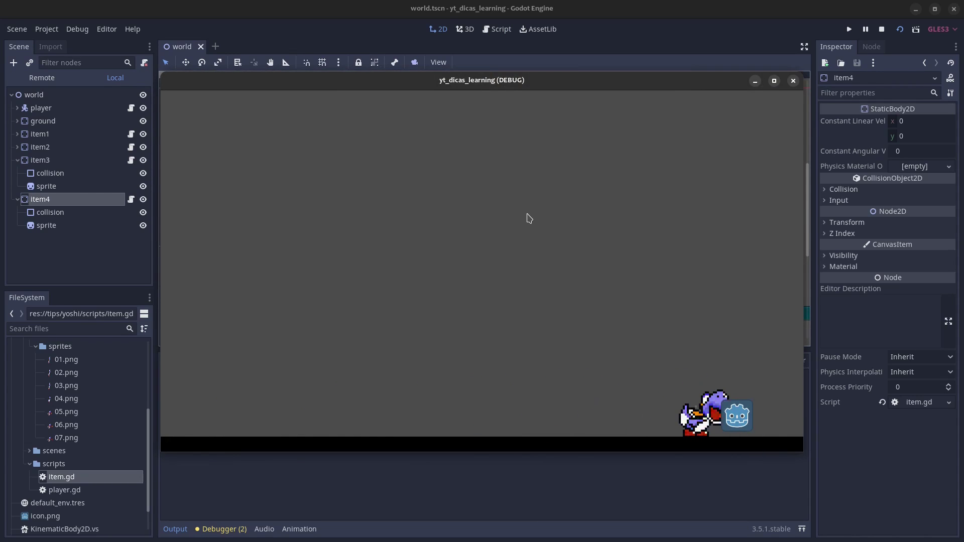
Step: Test jumping and tongue attacks facing both directions, then stop the game and show player.gd
{"action": "key", "text": "Left"}
{"action": "key", "text": "Up"}
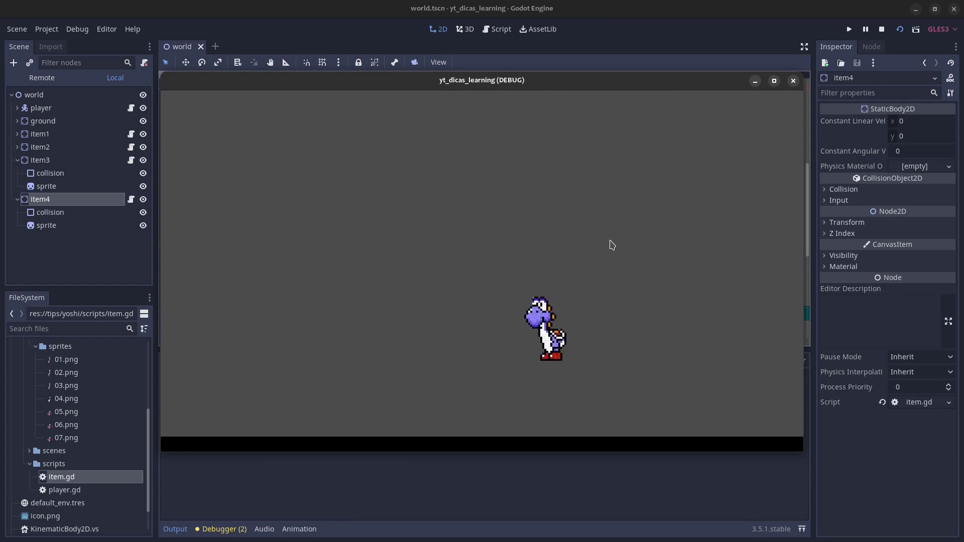
{"action": "key", "text": "space"}
{"action": "key", "text": "Right"}
{"action": "key", "text": "space"}
{"action": "key", "text": "space"}
{"action": "left_click", "coordinate": [794, 81]}
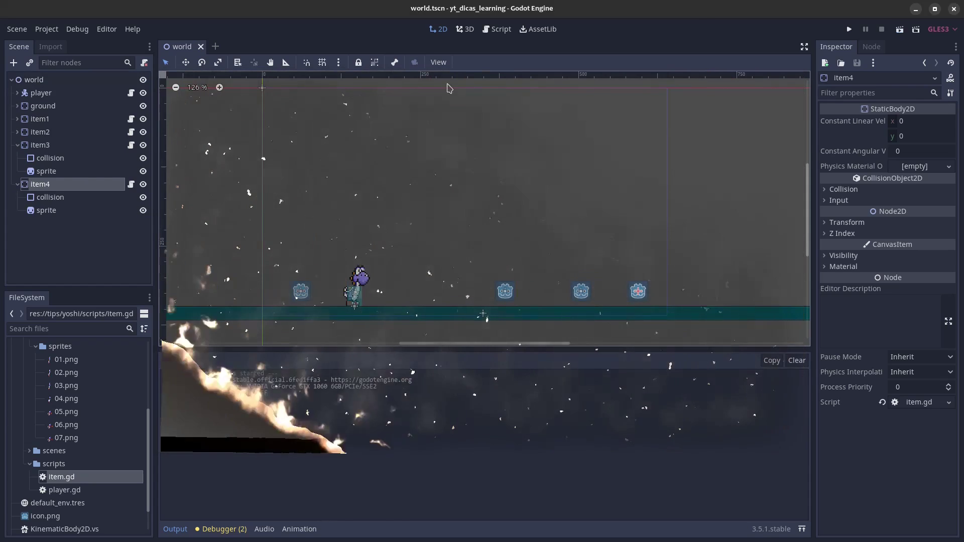
{"action": "left_click", "coordinate": [131, 93]}
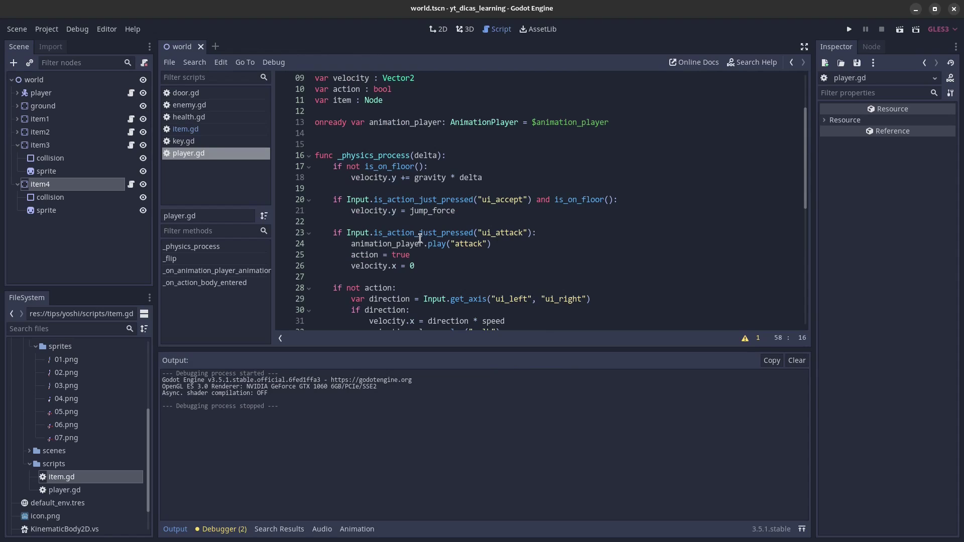
Step: Append 'and not action' to the line 23 ui_attack check, then run the scene to test it
{"action": "left_click", "coordinate": [531, 233]}
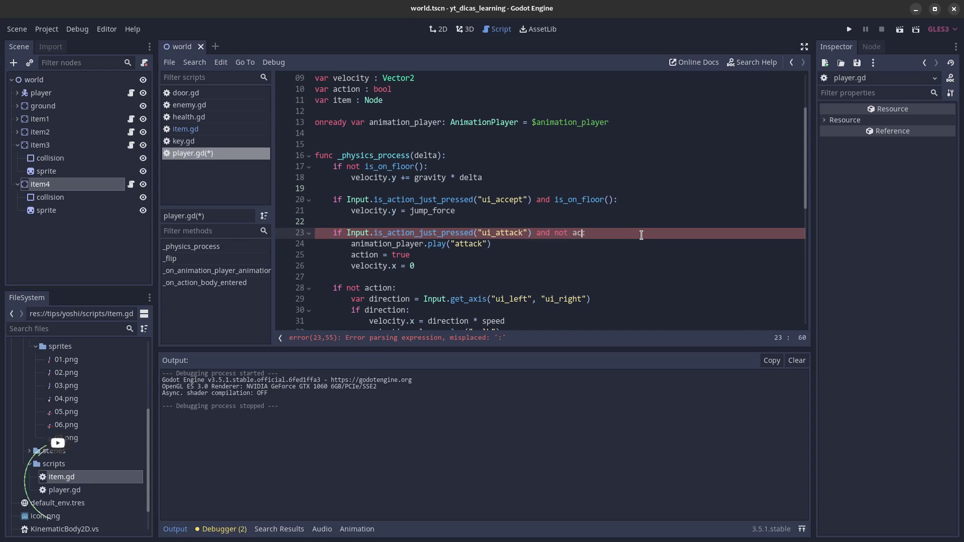
{"action": "type", "text": "ac"}
{"action": "key", "text": "Down"}
{"action": "key", "text": "Return"}
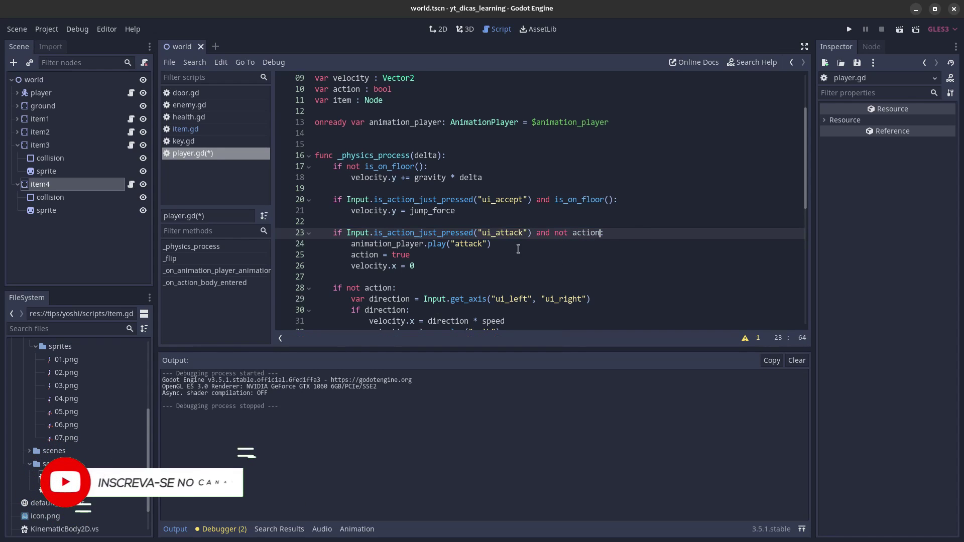
{"action": "left_click", "coordinate": [902, 34]}
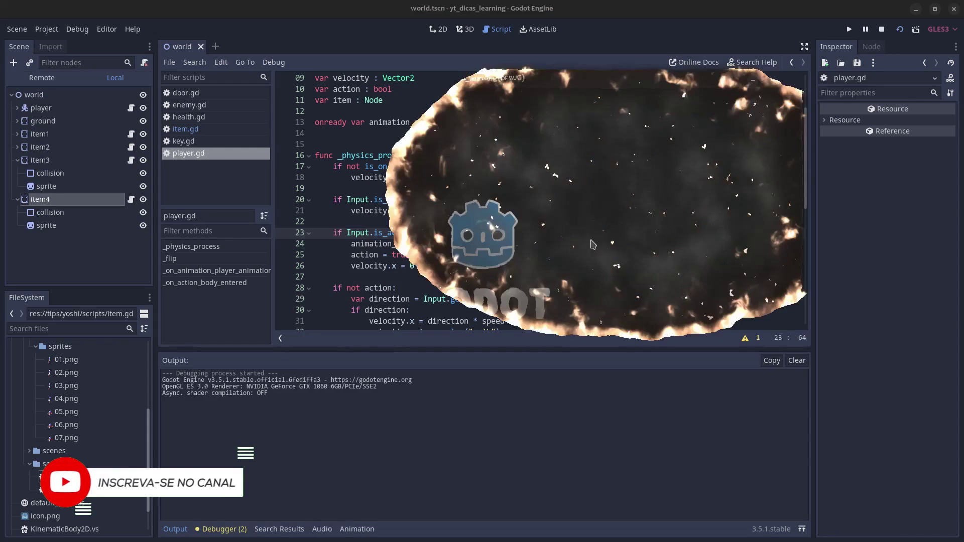
{"action": "key", "text": "Right"}
Step: Swallow all four items again, trying repeated attacks mid-attack, then close the game window
{"action": "key", "text": "Left"}
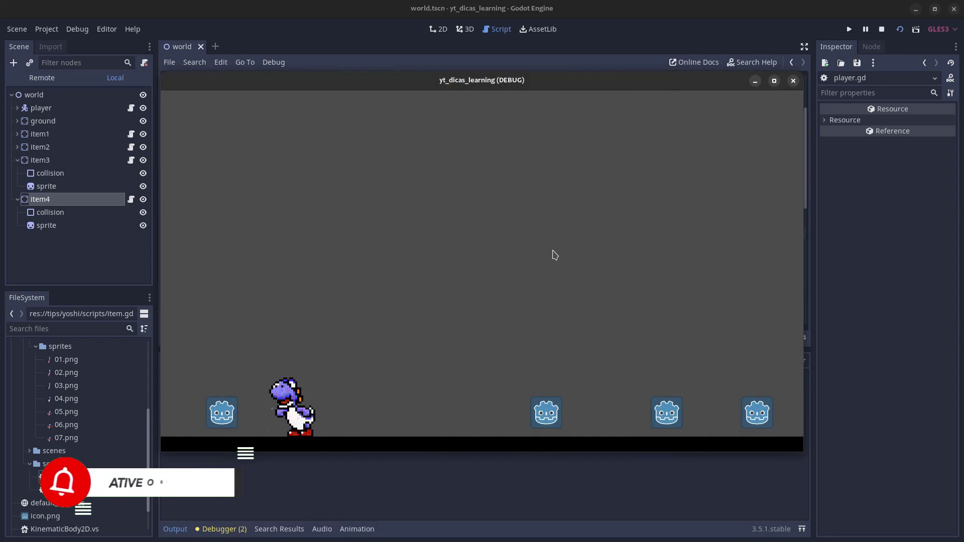
{"action": "key", "text": "space"}
{"action": "key", "text": "Right"}
{"action": "key", "text": "space"}
{"action": "key", "text": "space"}
{"action": "key", "text": "space"}
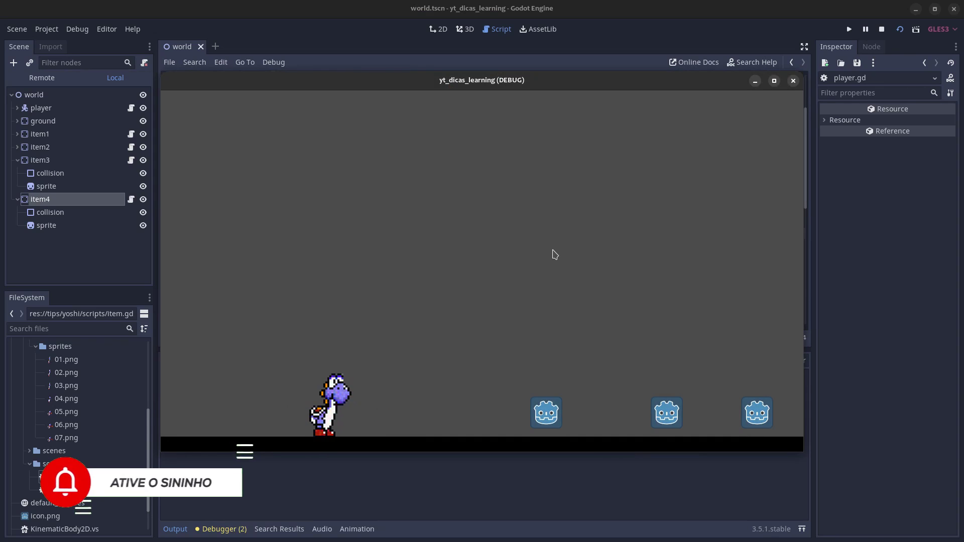
{"action": "key", "text": "Right"}
{"action": "key", "text": "Right"}
{"action": "key", "text": "space"}
{"action": "key", "text": "space"}
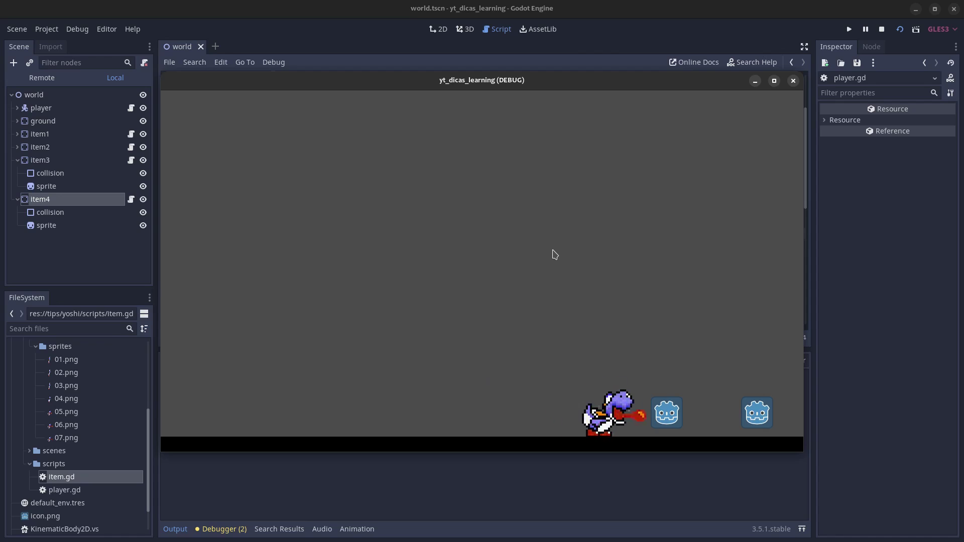
{"action": "key", "text": "Right"}
{"action": "key", "text": "space"}
{"action": "key", "text": "space"}
{"action": "key", "text": "Left"}
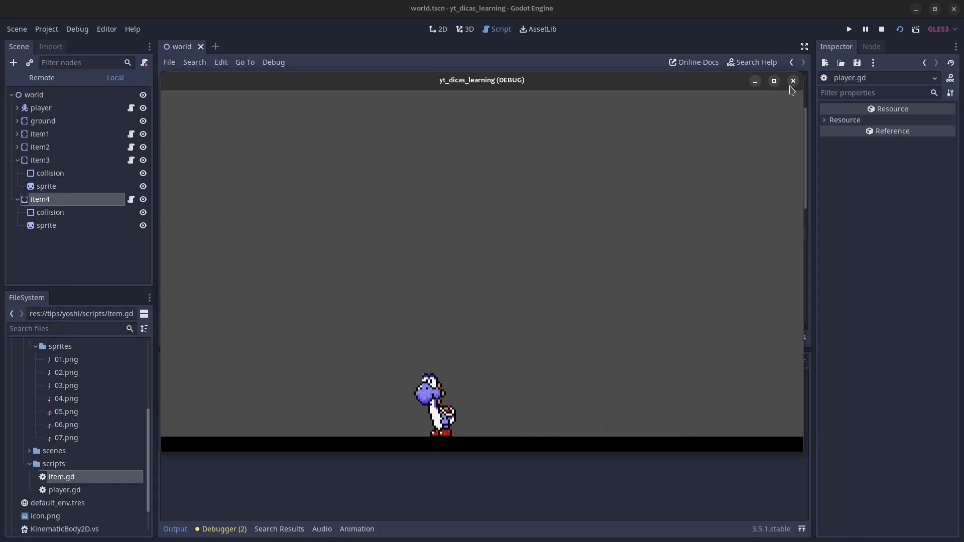
{"action": "left_click", "coordinate": [794, 81]}
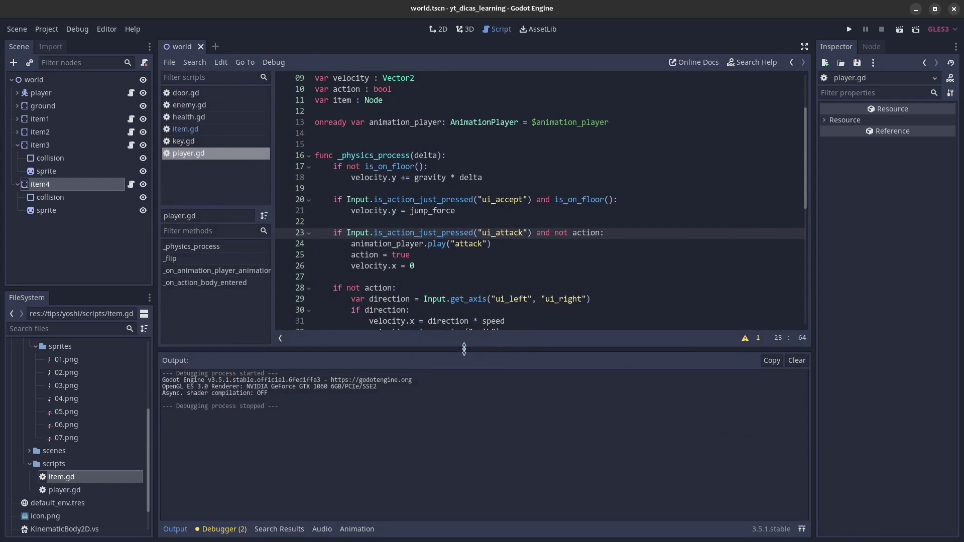
Step: Collapse the Output panel and scroll through player.gd back up to line 1
{"action": "left_click", "coordinate": [176, 531]}
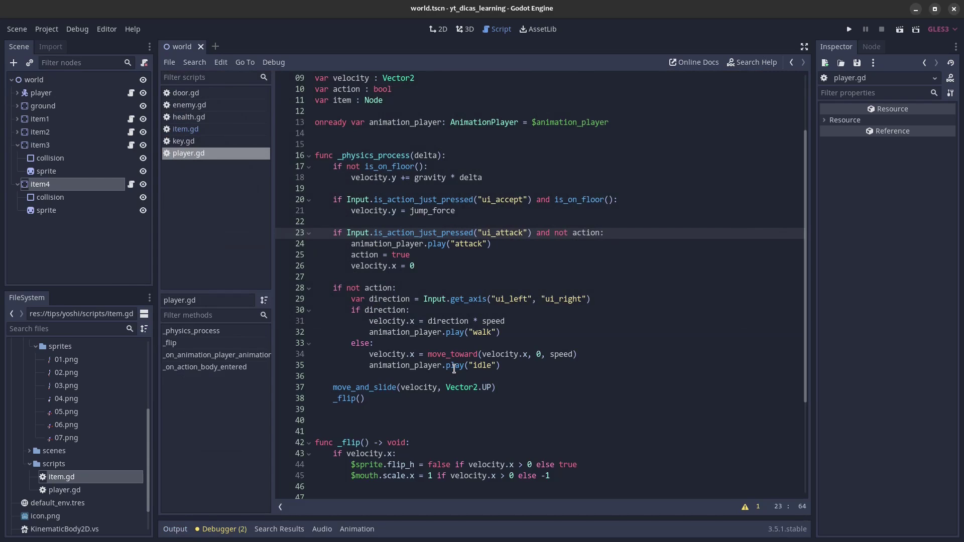
{"action": "scroll", "coordinate": [454, 369], "scroll_direction": "down", "scroll_amount": 5}
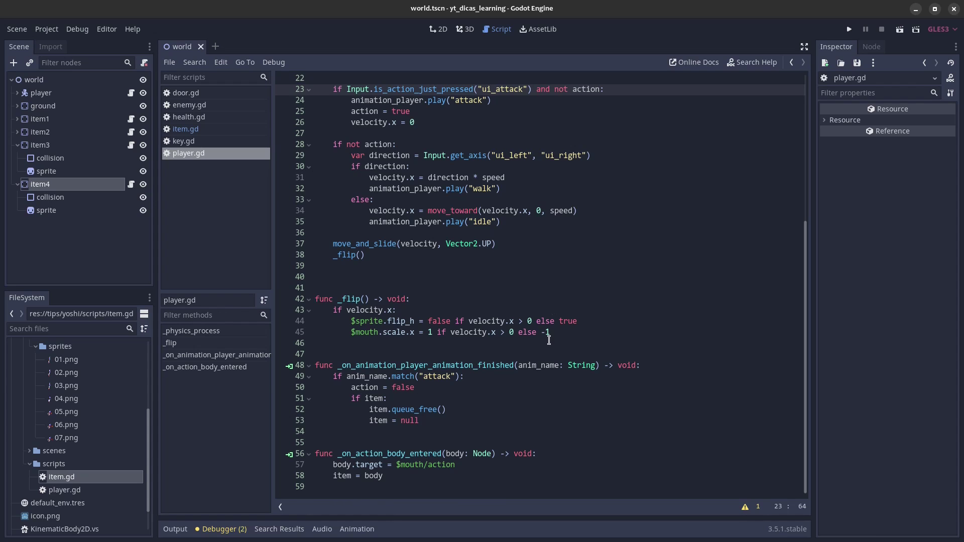
{"action": "scroll", "coordinate": [549, 340], "scroll_direction": "up", "scroll_amount": 3}
{"action": "scroll", "coordinate": [549, 340], "scroll_direction": "up", "scroll_amount": 3}
{"action": "scroll", "coordinate": [549, 340], "scroll_direction": "up", "scroll_amount": 1}
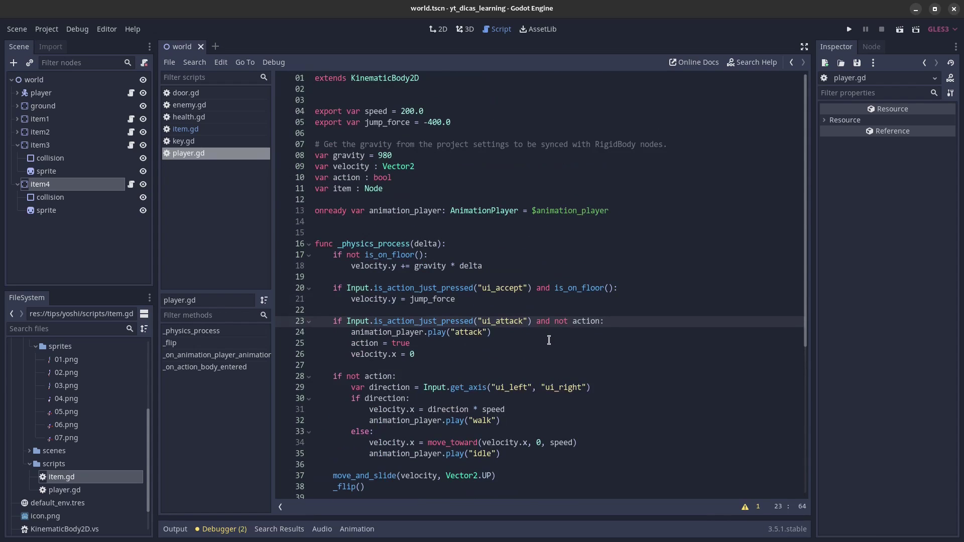